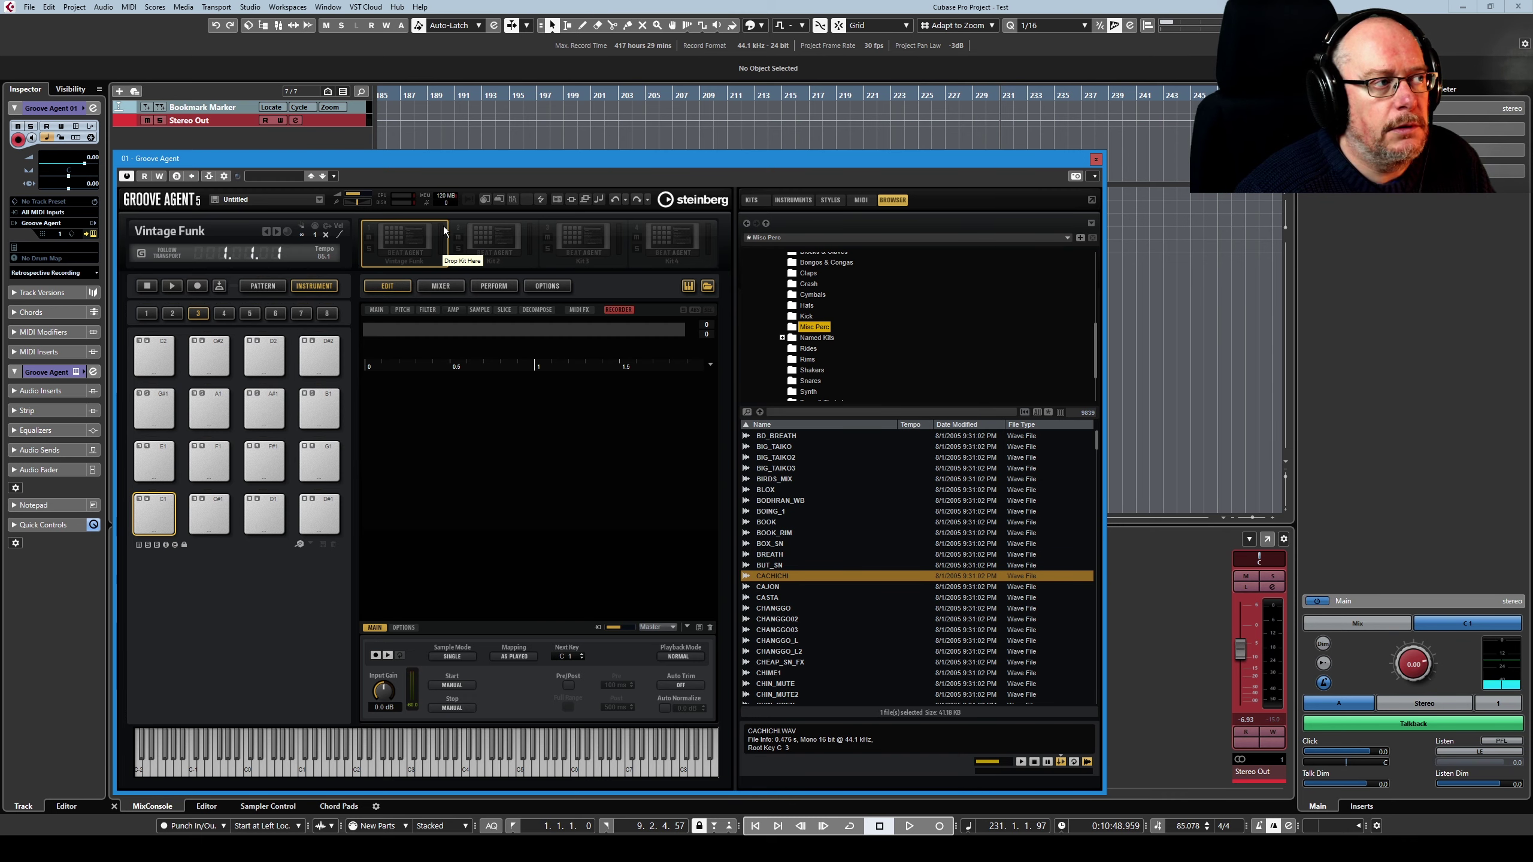
# - Close Groove Agent, enable input monitoring on the Mic track, and set Control Room source to Mix
pyautogui.click(1095, 159)
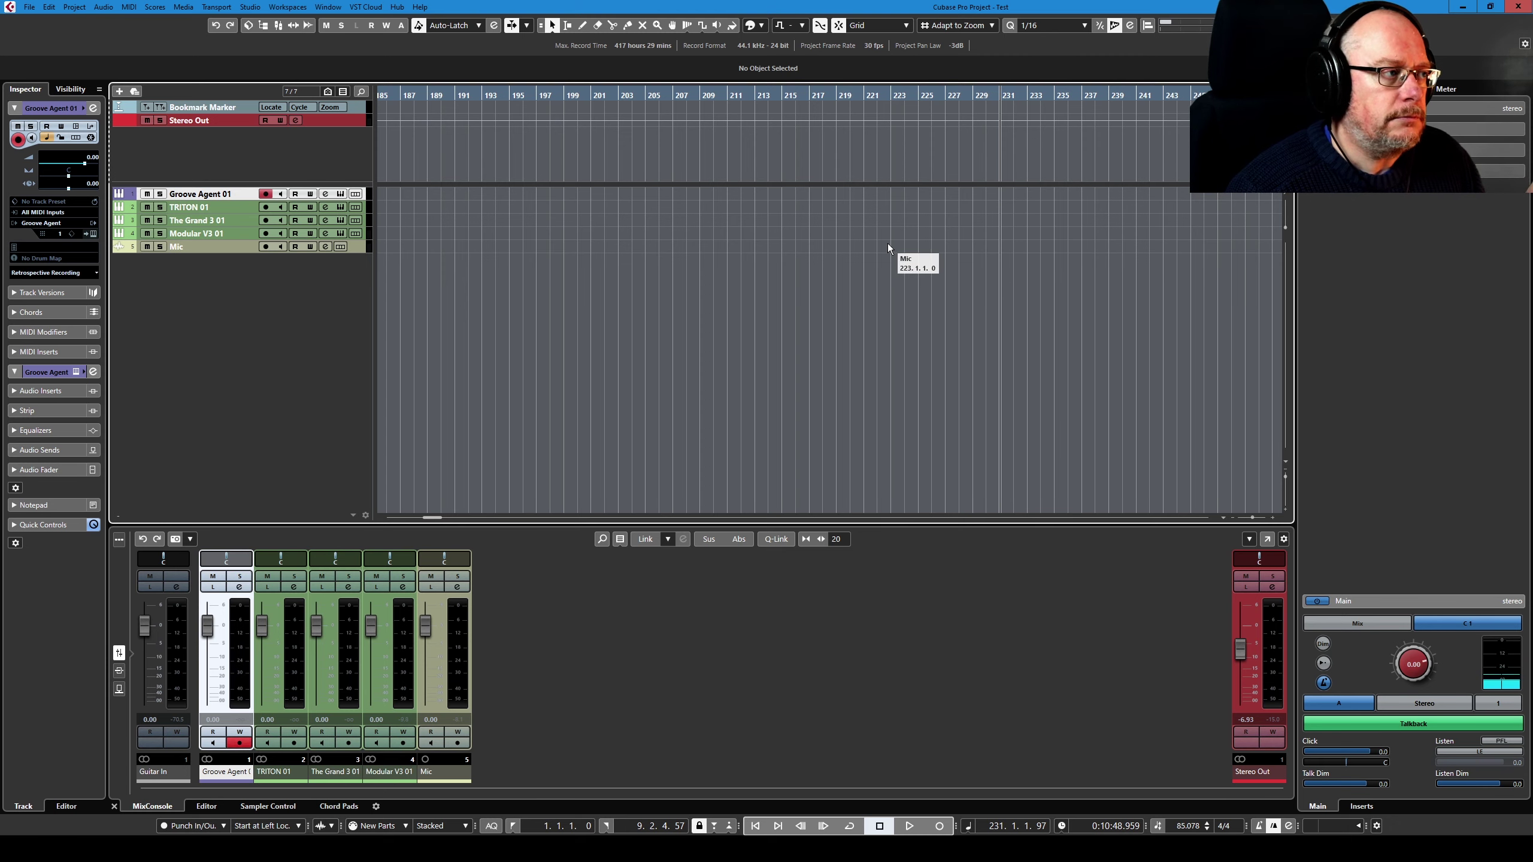
pyautogui.click(206, 246)
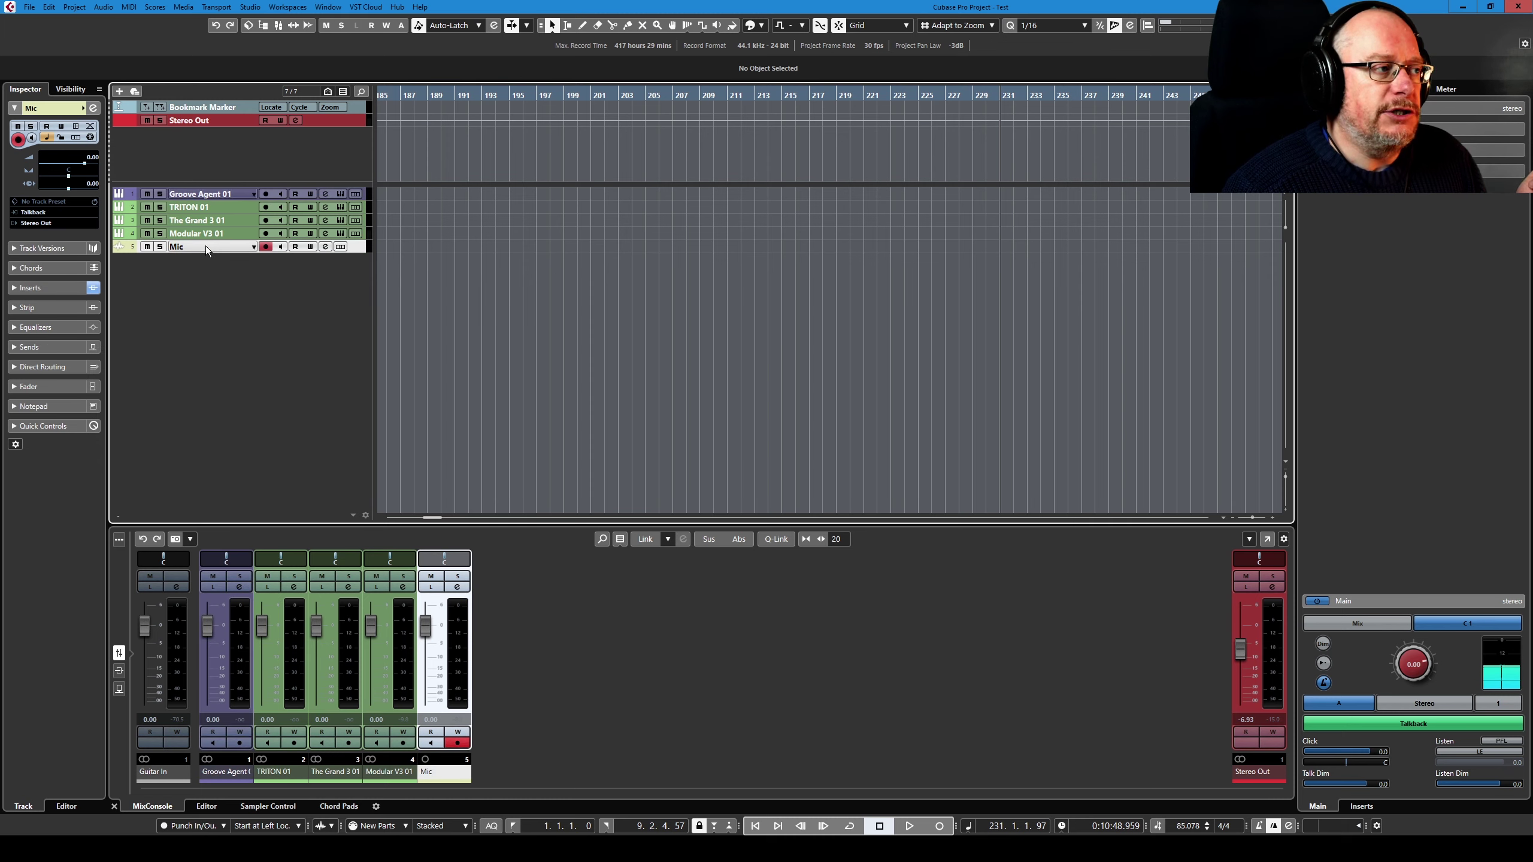
pyautogui.click(281, 253)
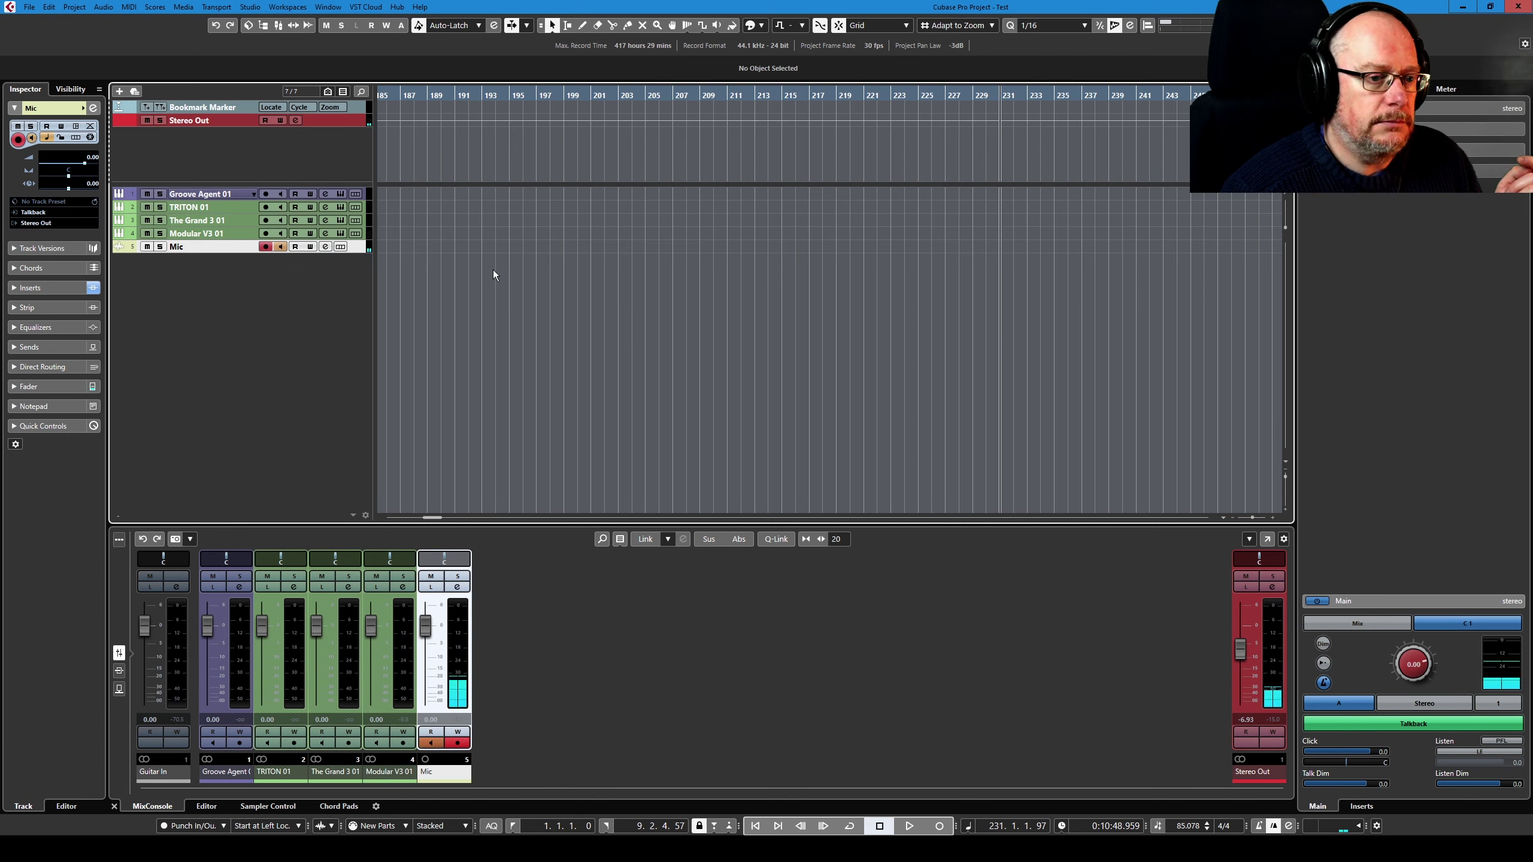
pyautogui.click(1358, 624)
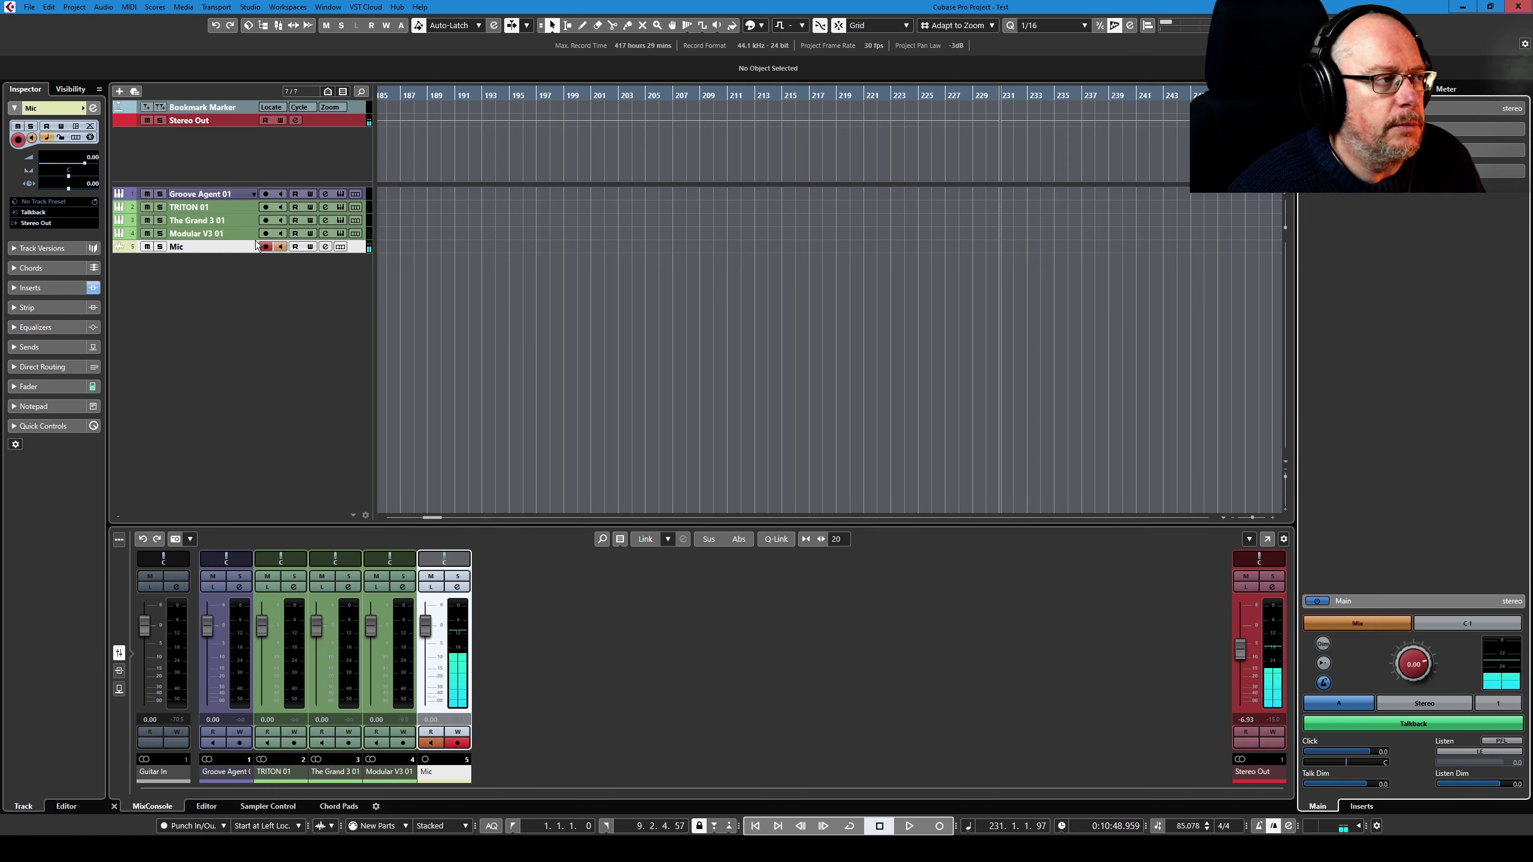
# - Activate side-chaining on Groove Agent 01 and add the Mic track as its side-chain source
pyautogui.click(214, 195)
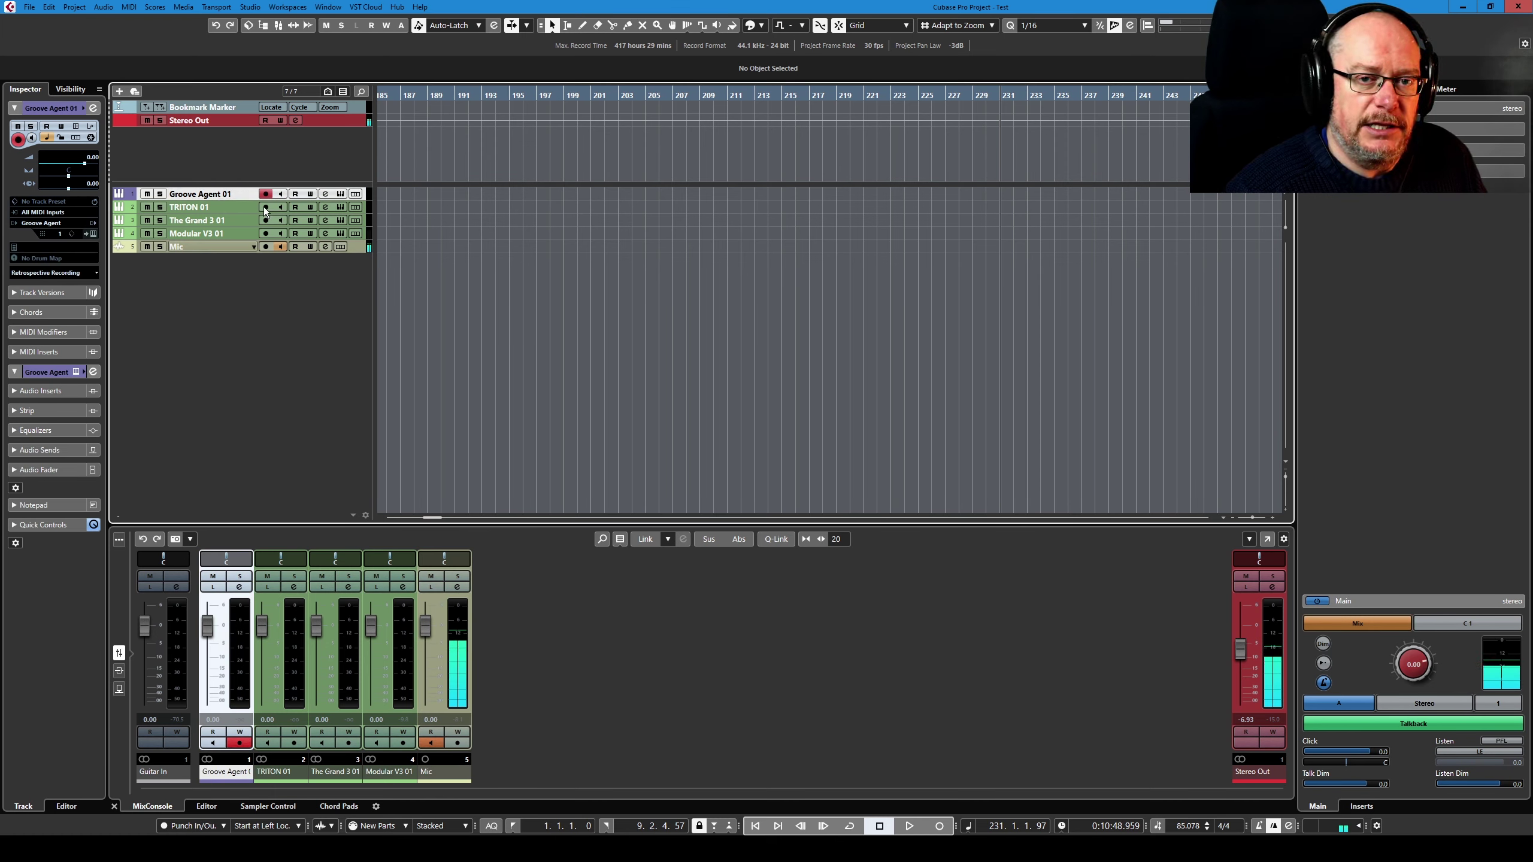
pyautogui.click(340, 194)
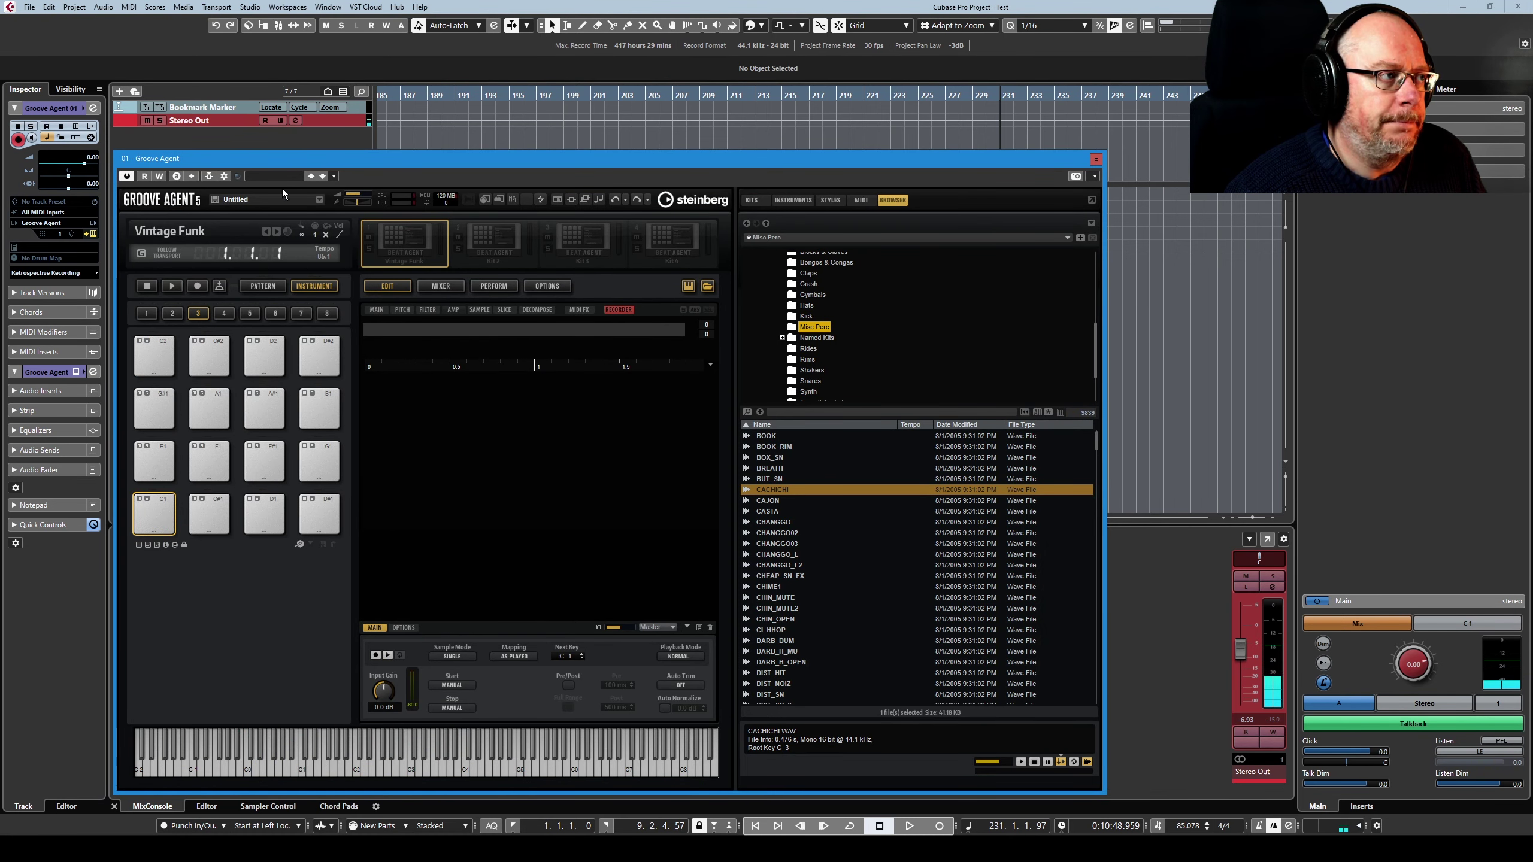
pyautogui.click(207, 178)
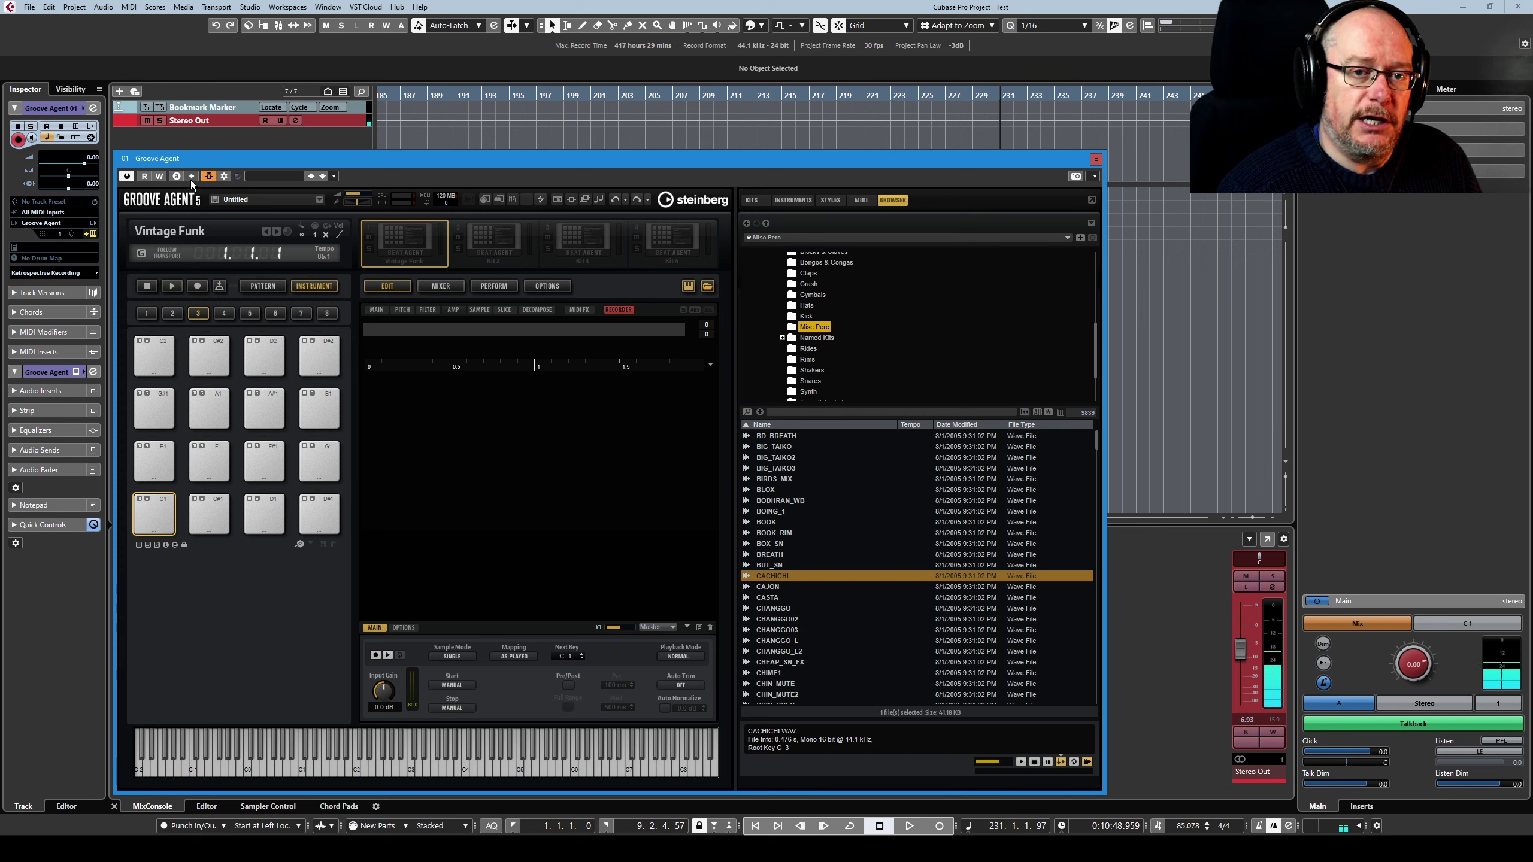
pyautogui.click(225, 175)
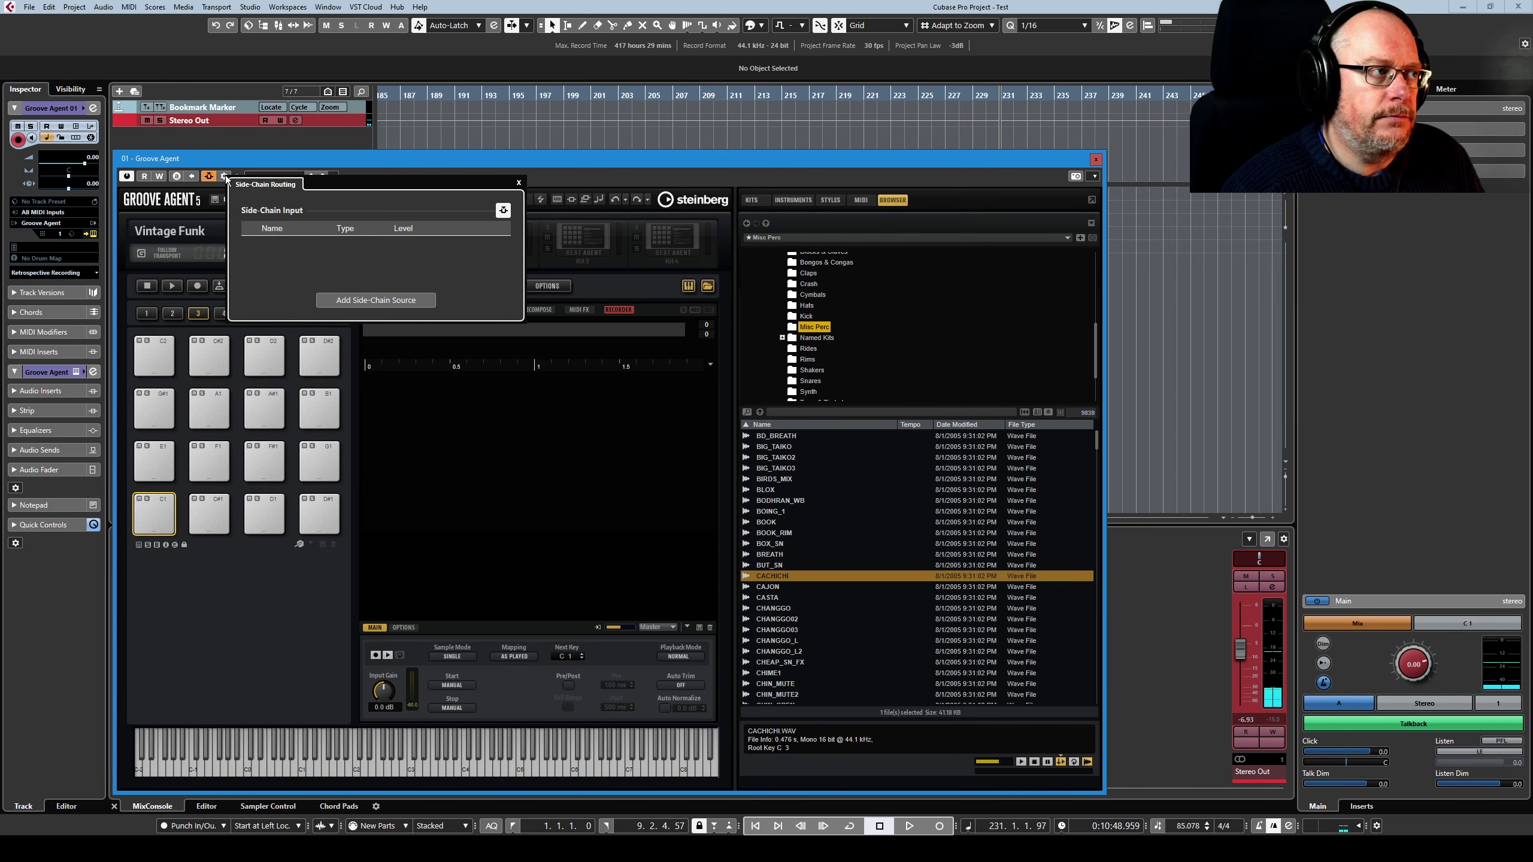
pyautogui.click(370, 302)
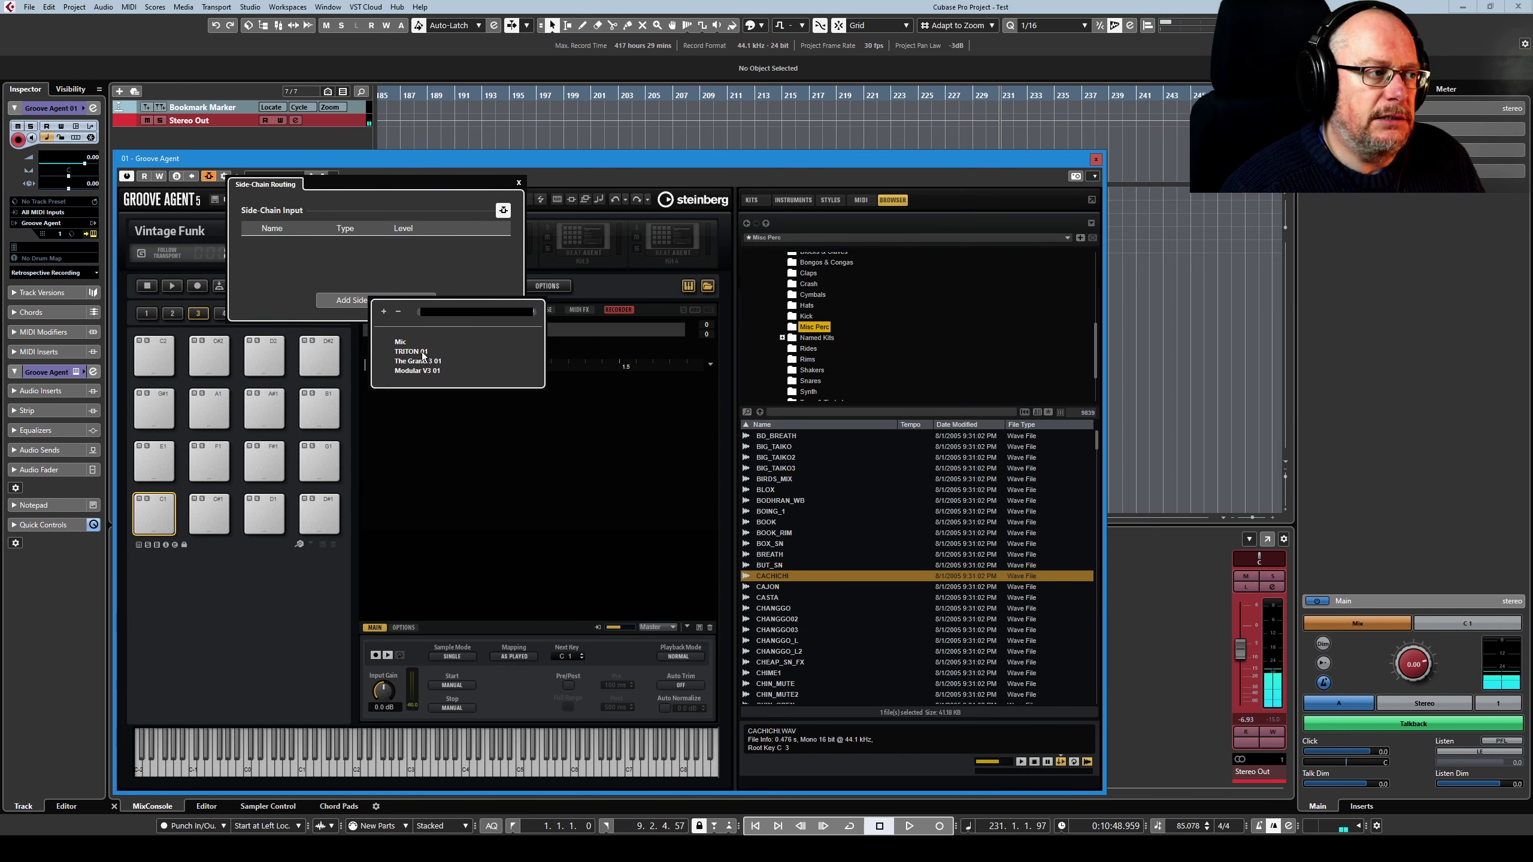
pyautogui.click(400, 342)
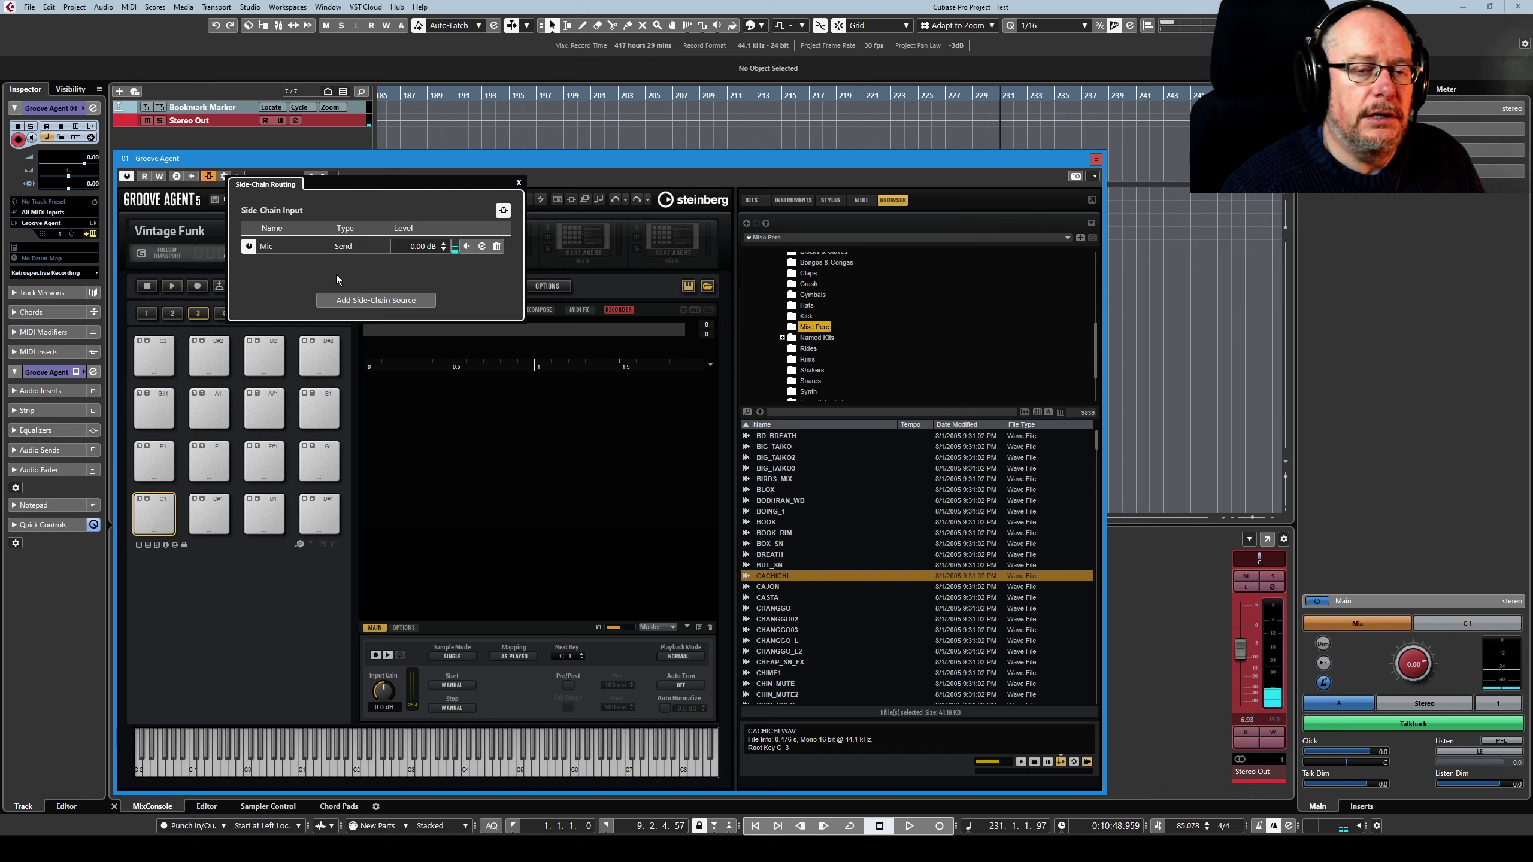
pyautogui.click(518, 183)
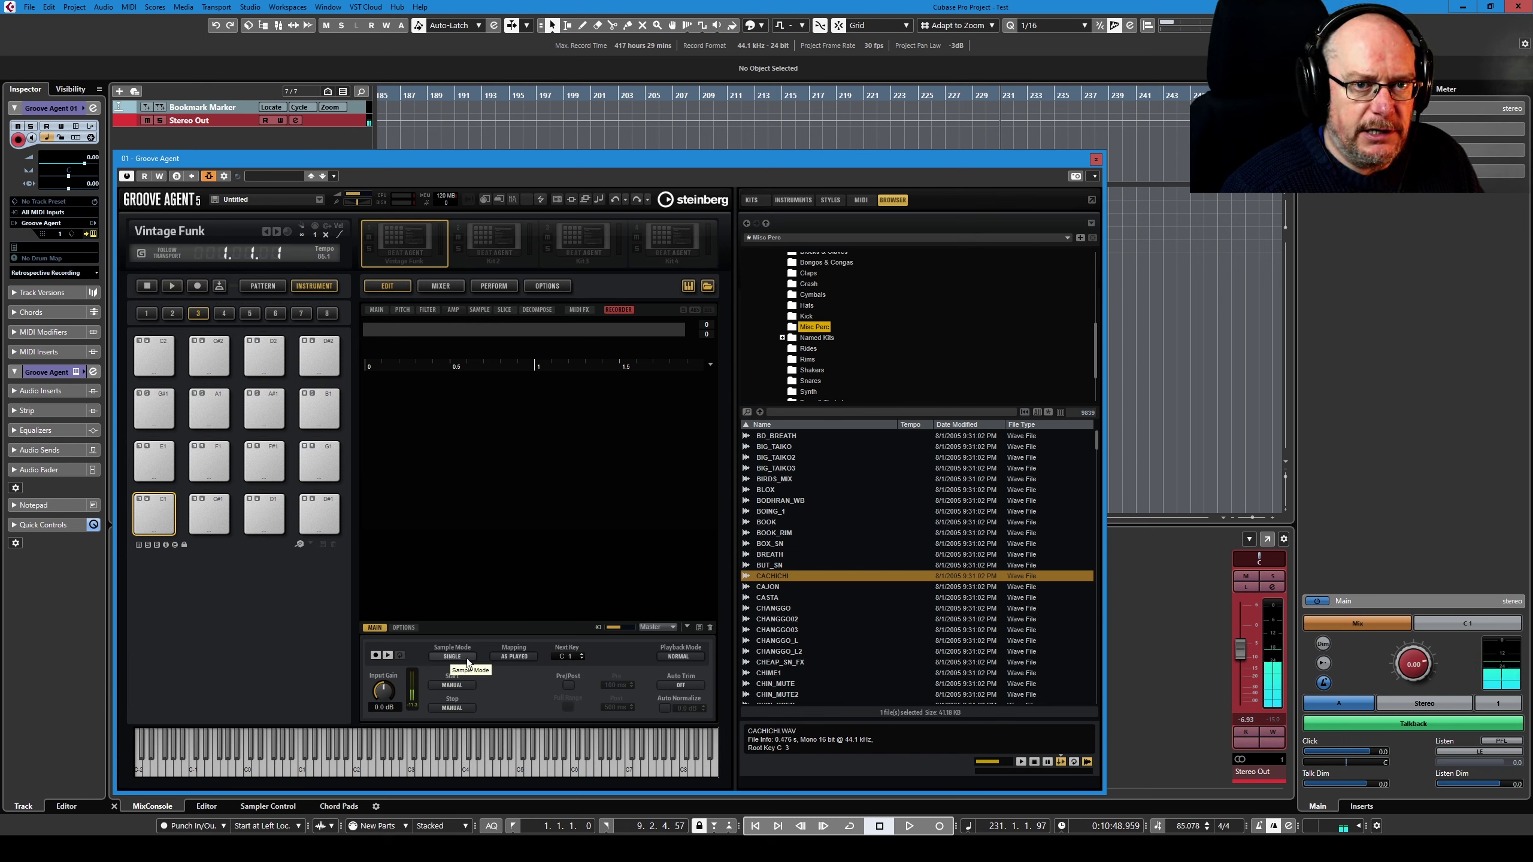
# - Record the mic input onto pad C1 as the sample record-C1-01
pyautogui.click(379, 657)
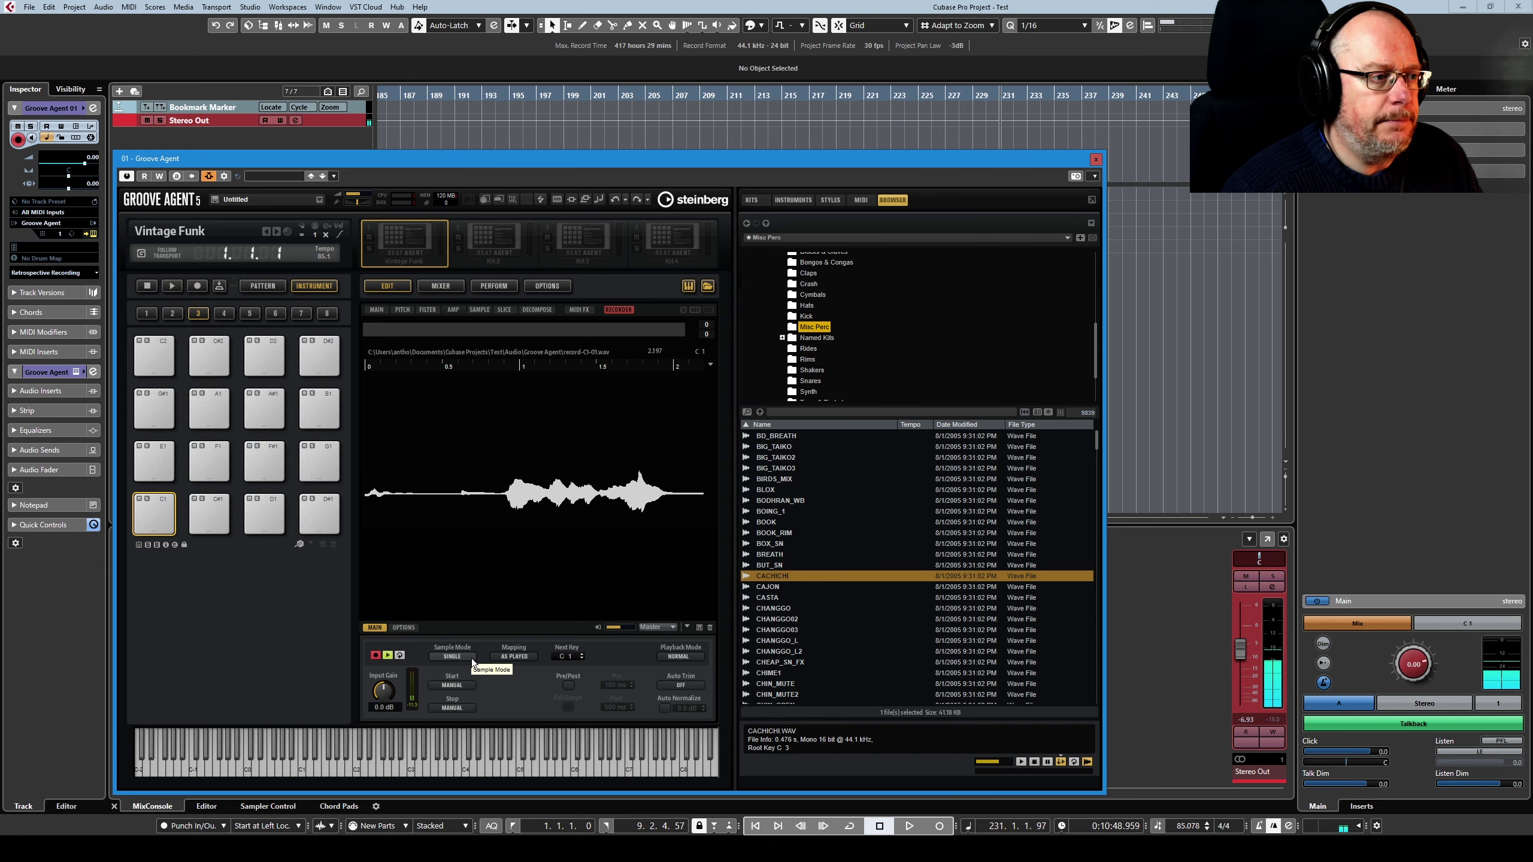
pyautogui.click(377, 655)
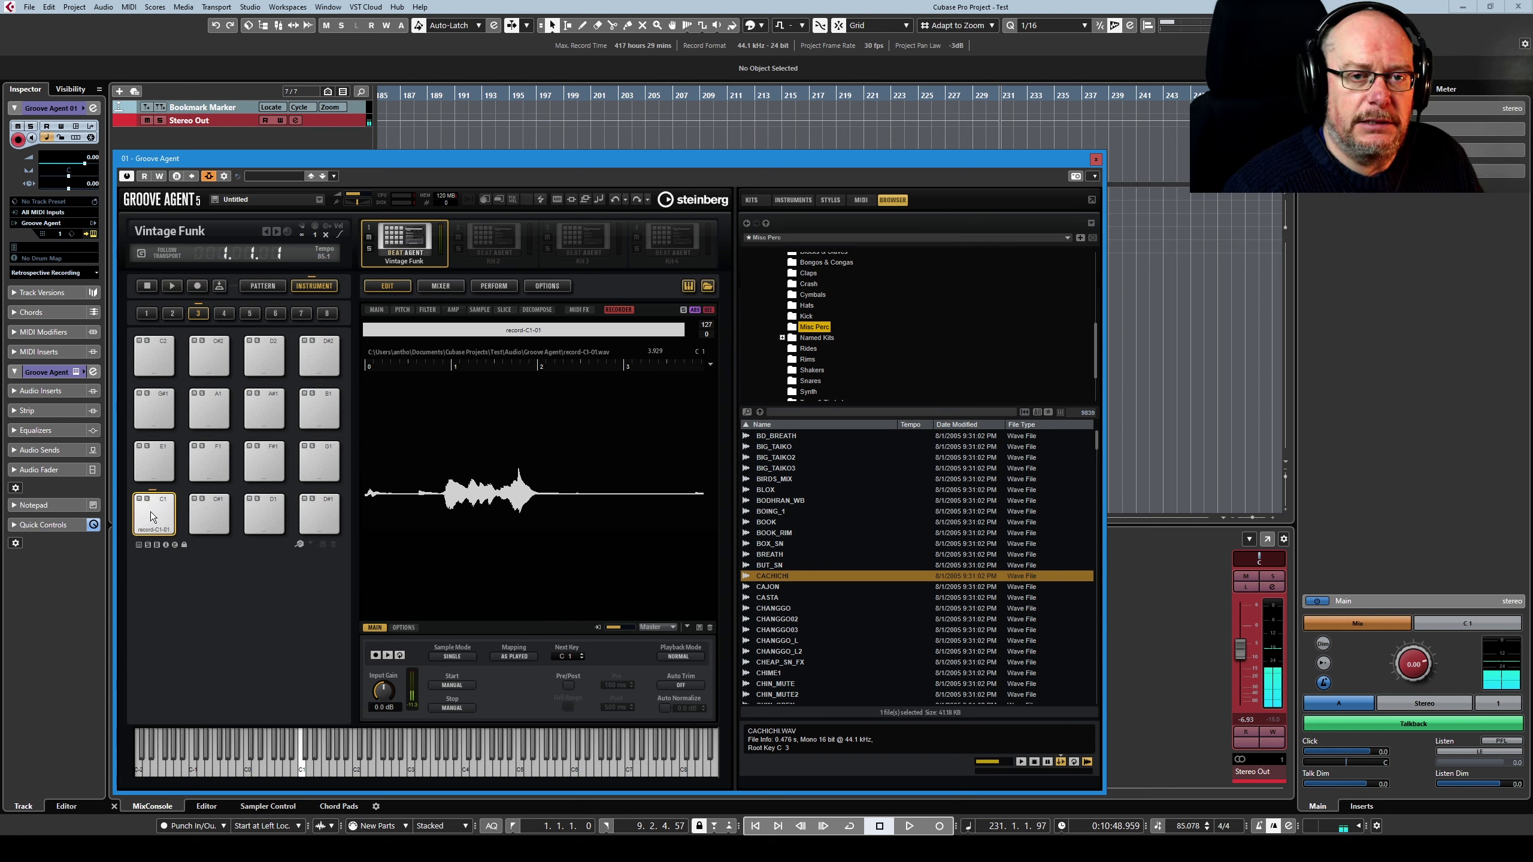
# - Audition the C1 recording and set the recorder's playback mode to One Shot
pyautogui.moveTo(151, 517); pyautogui.dragTo(155, 515)
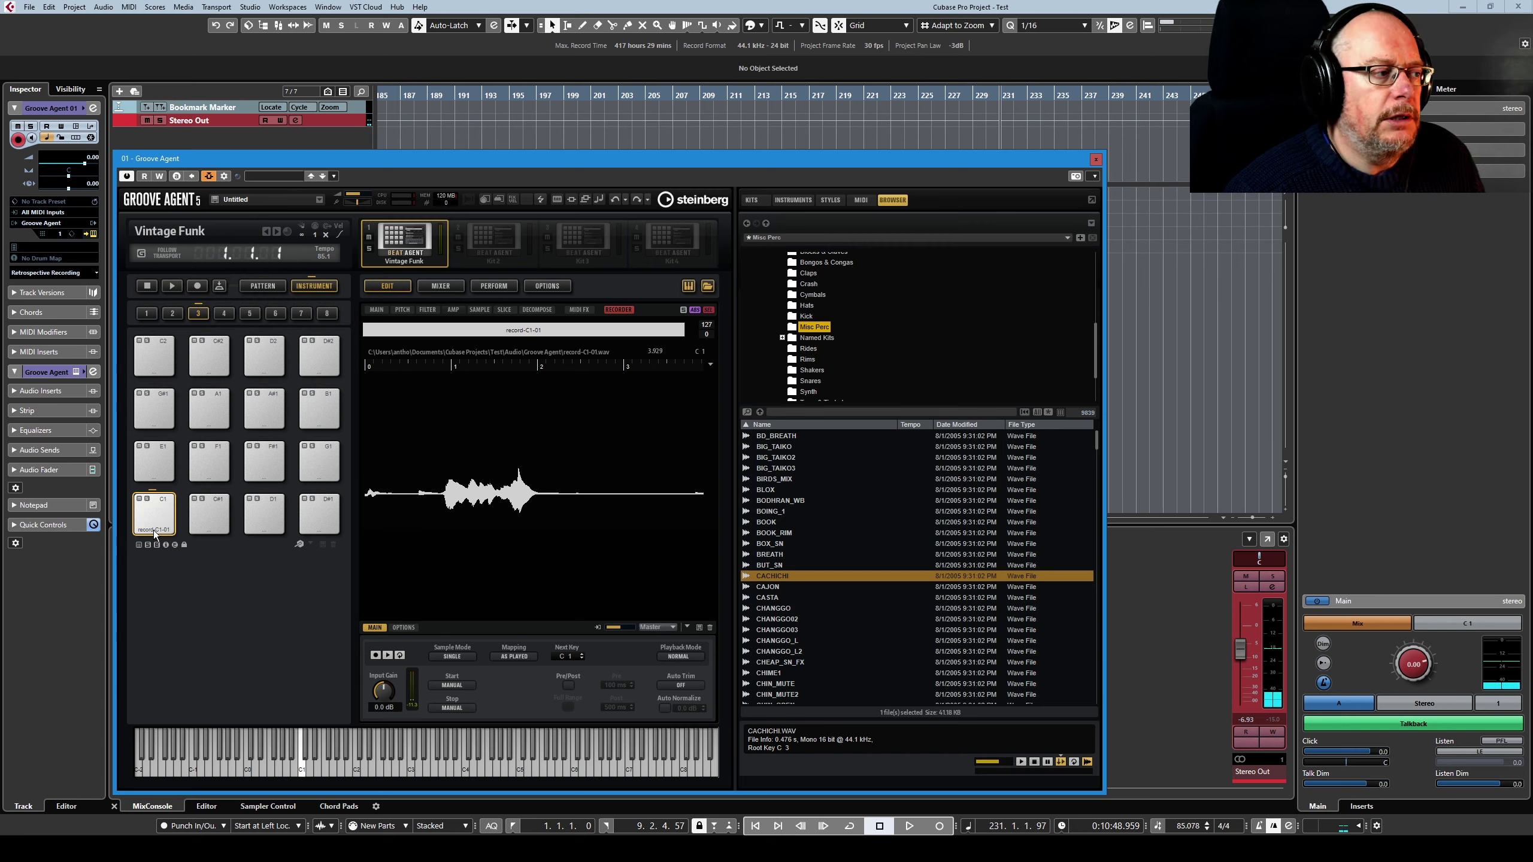
pyautogui.click(161, 506)
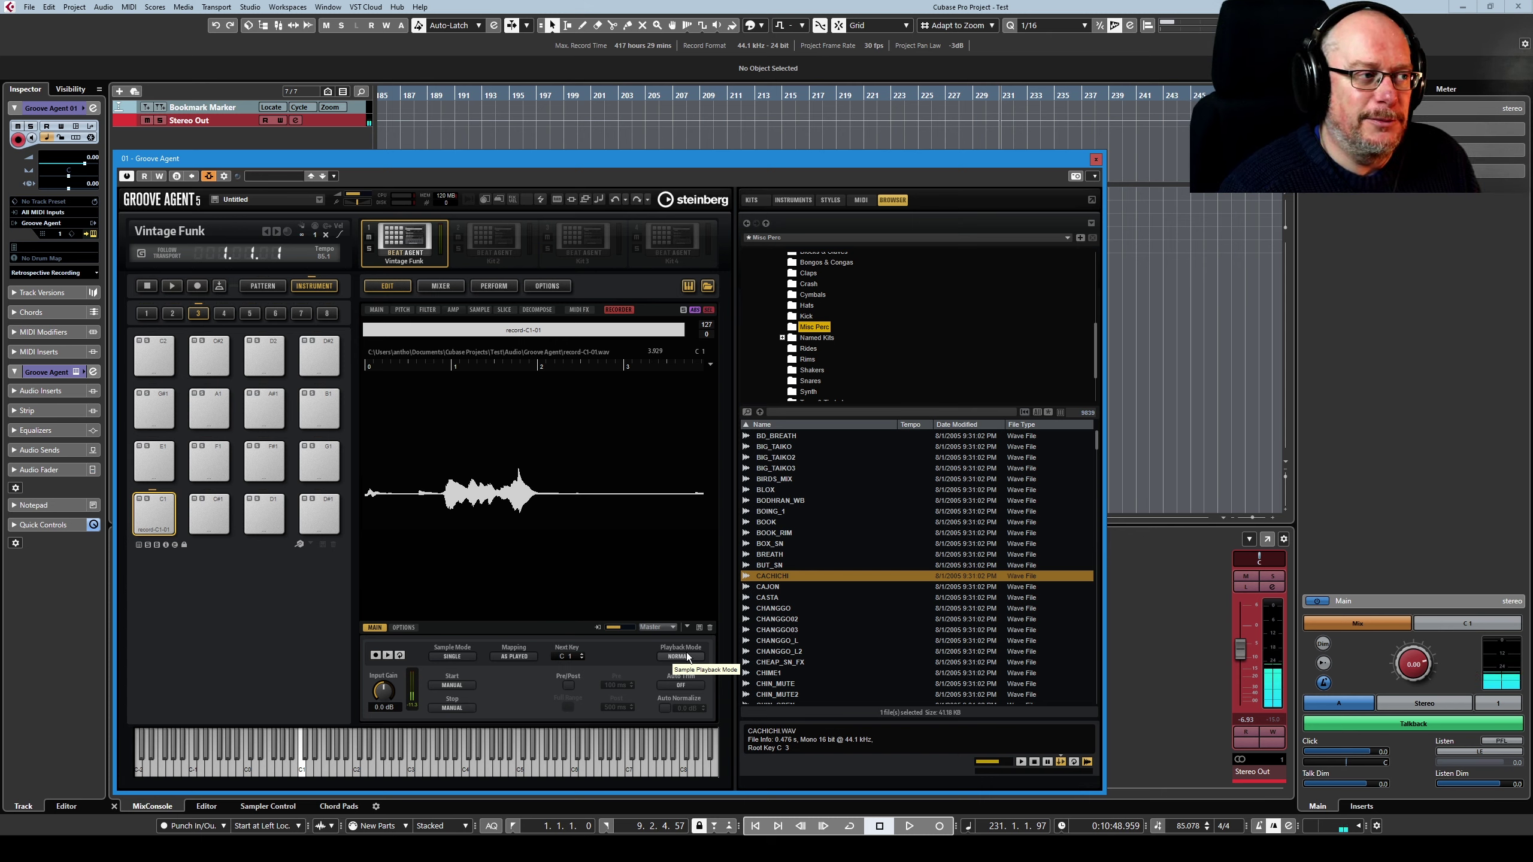
pyautogui.click(483, 310)
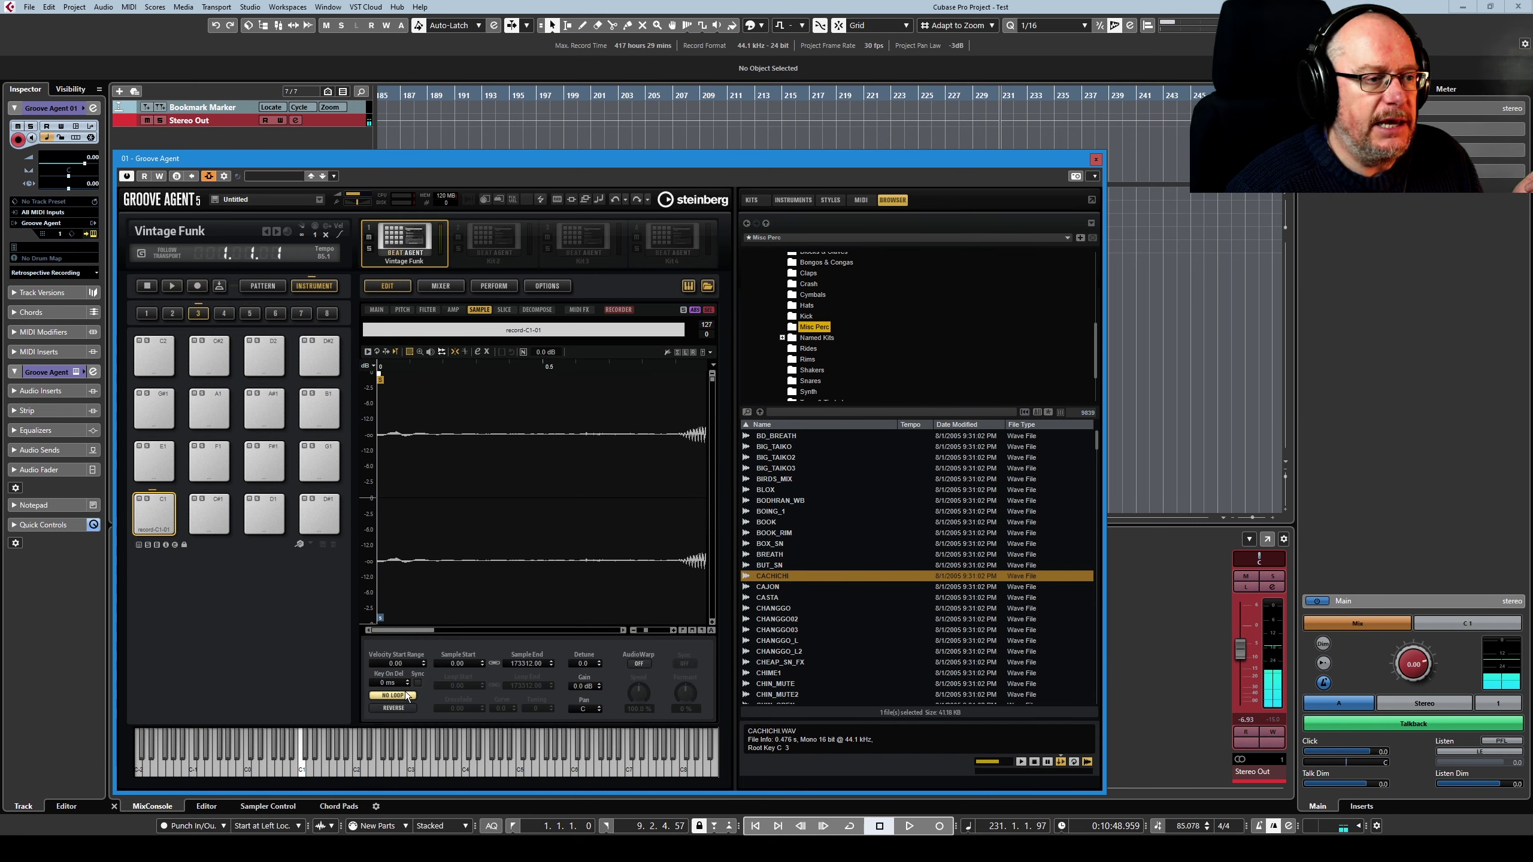
pyautogui.click(619, 310)
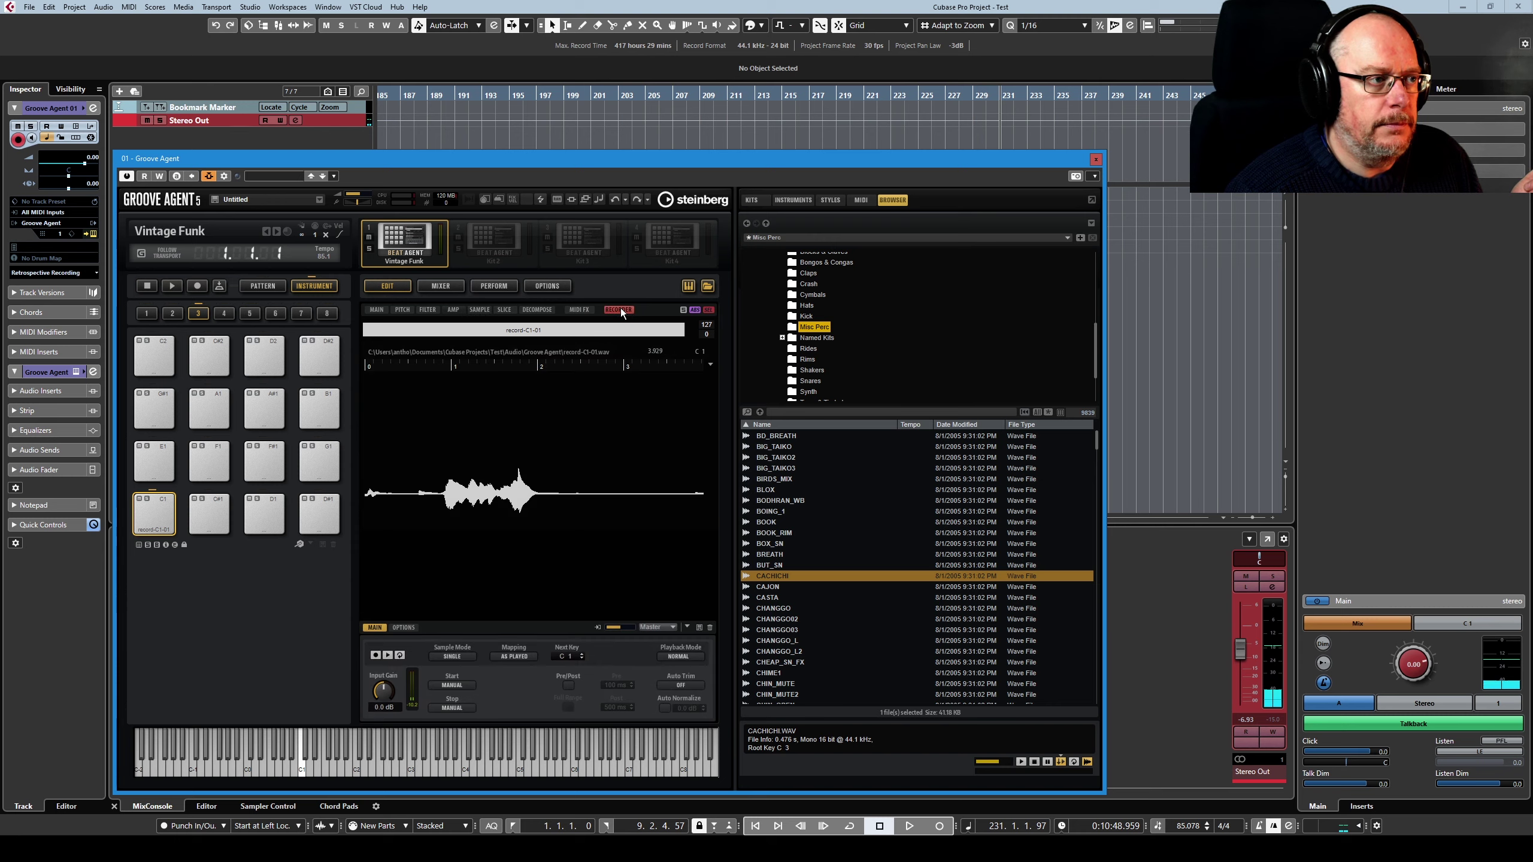
pyautogui.click(679, 657)
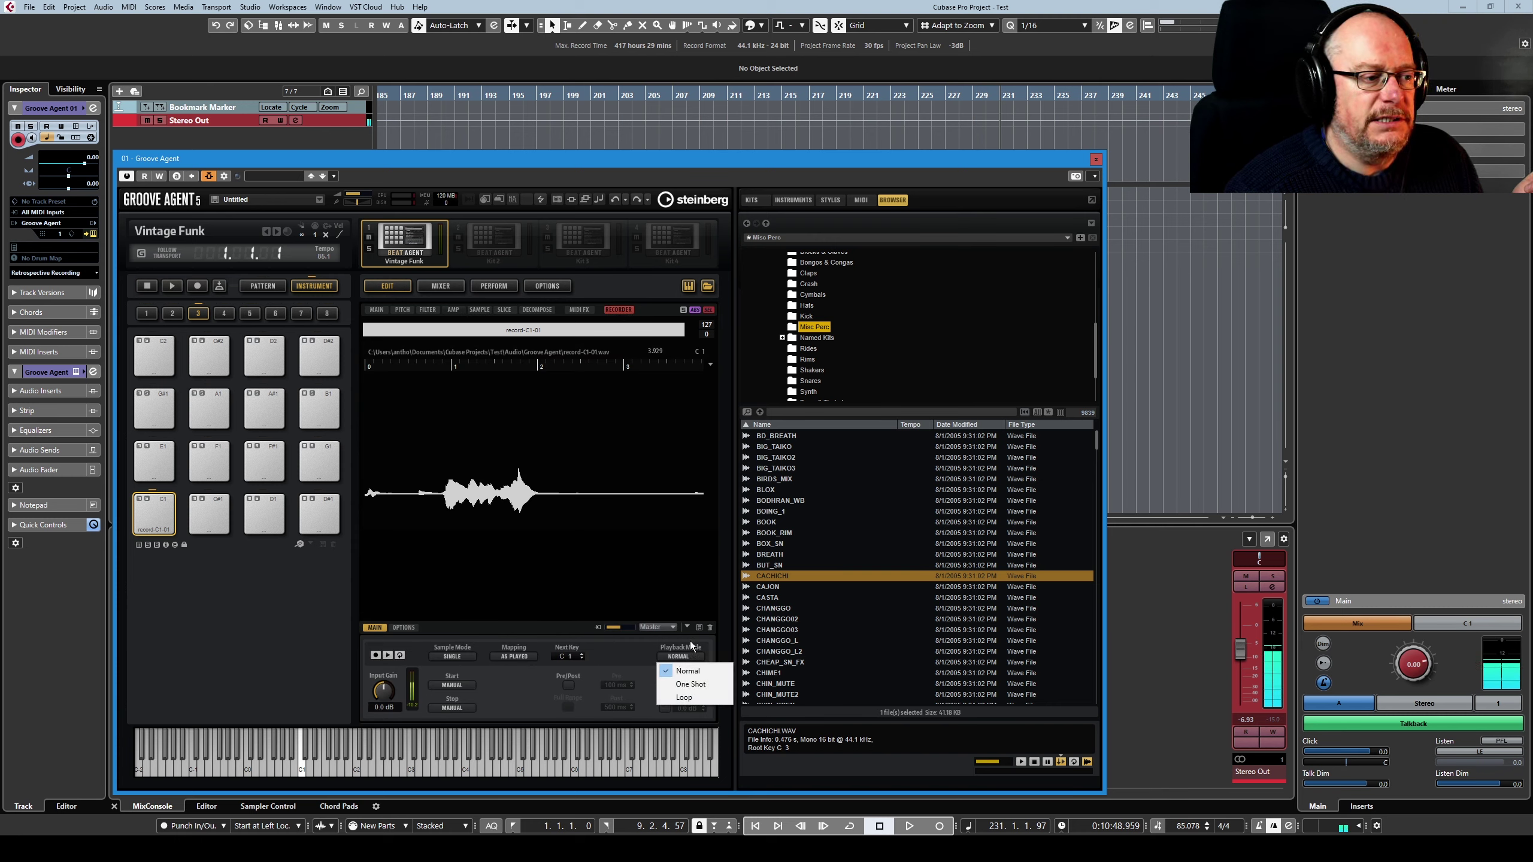
pyautogui.click(682, 682)
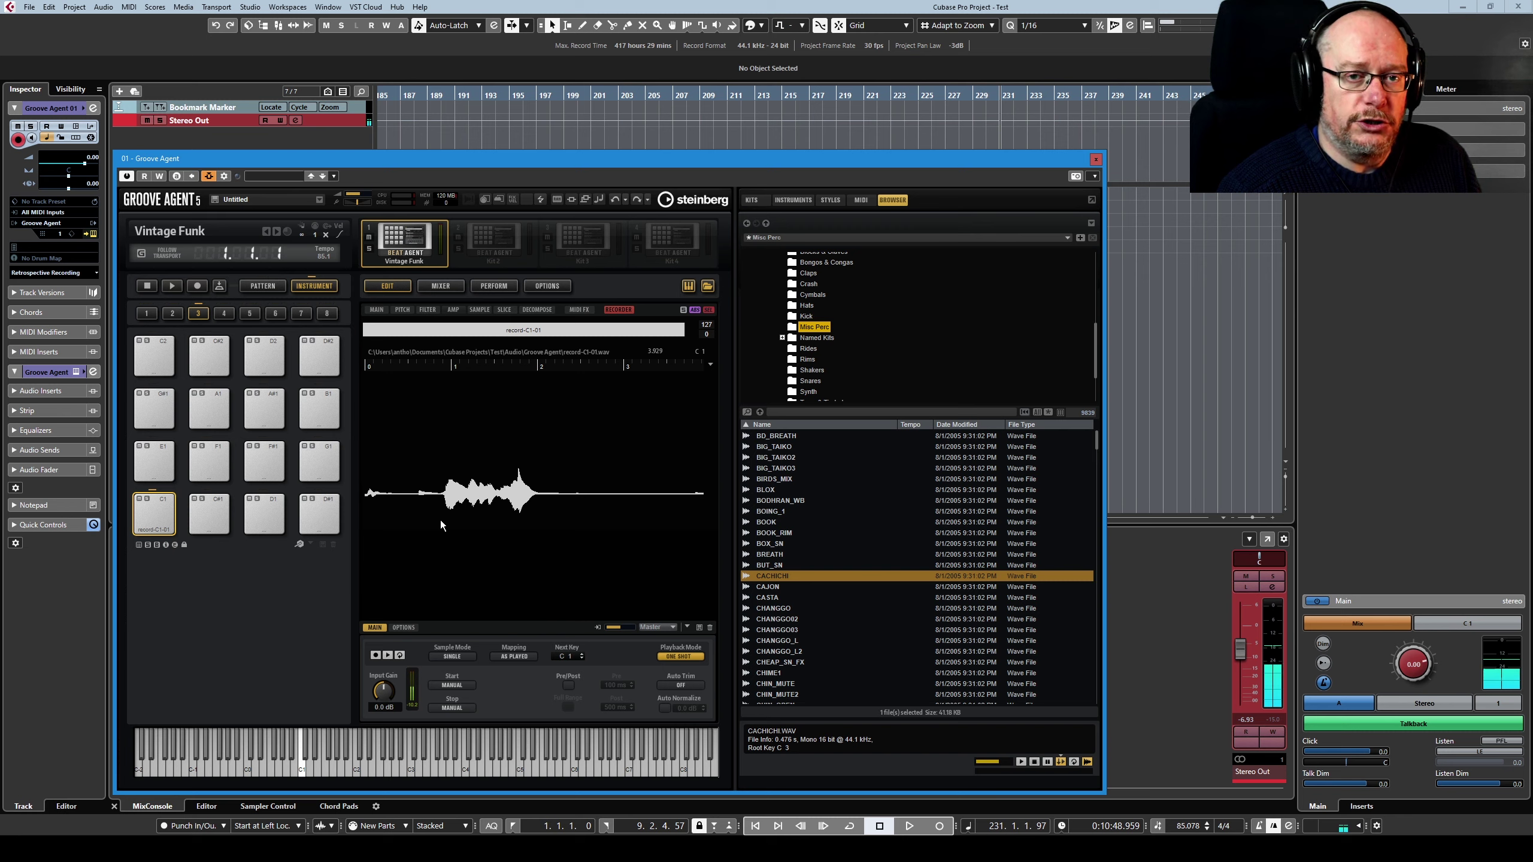
# - Set the C1 sample's loop mode from No Loop to One Shot, keeping recorder playback on One Shot
pyautogui.click(480, 310)
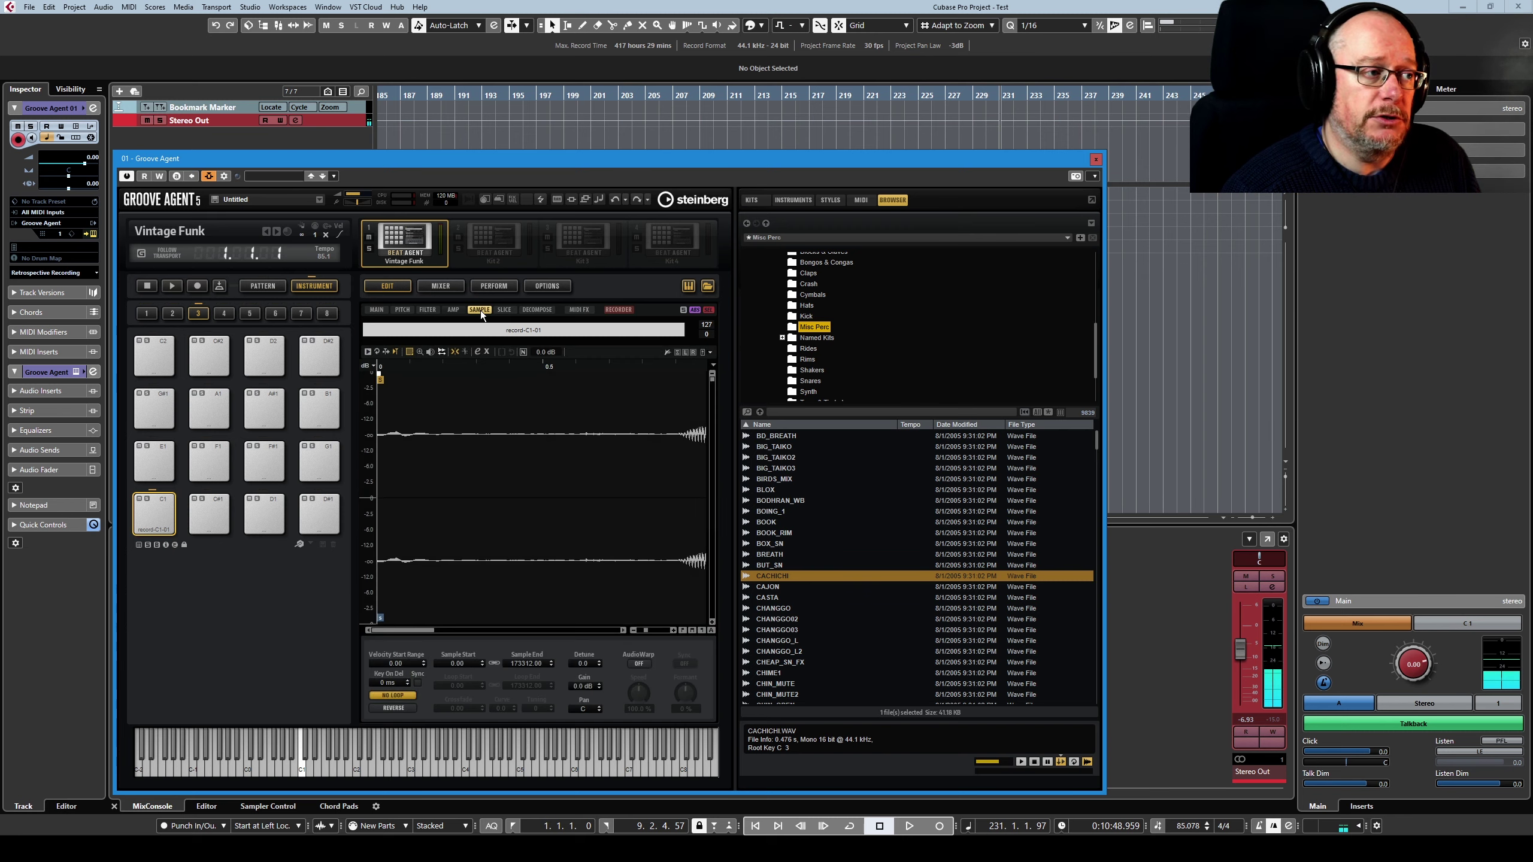
pyautogui.click(393, 696)
pyautogui.click(412, 712)
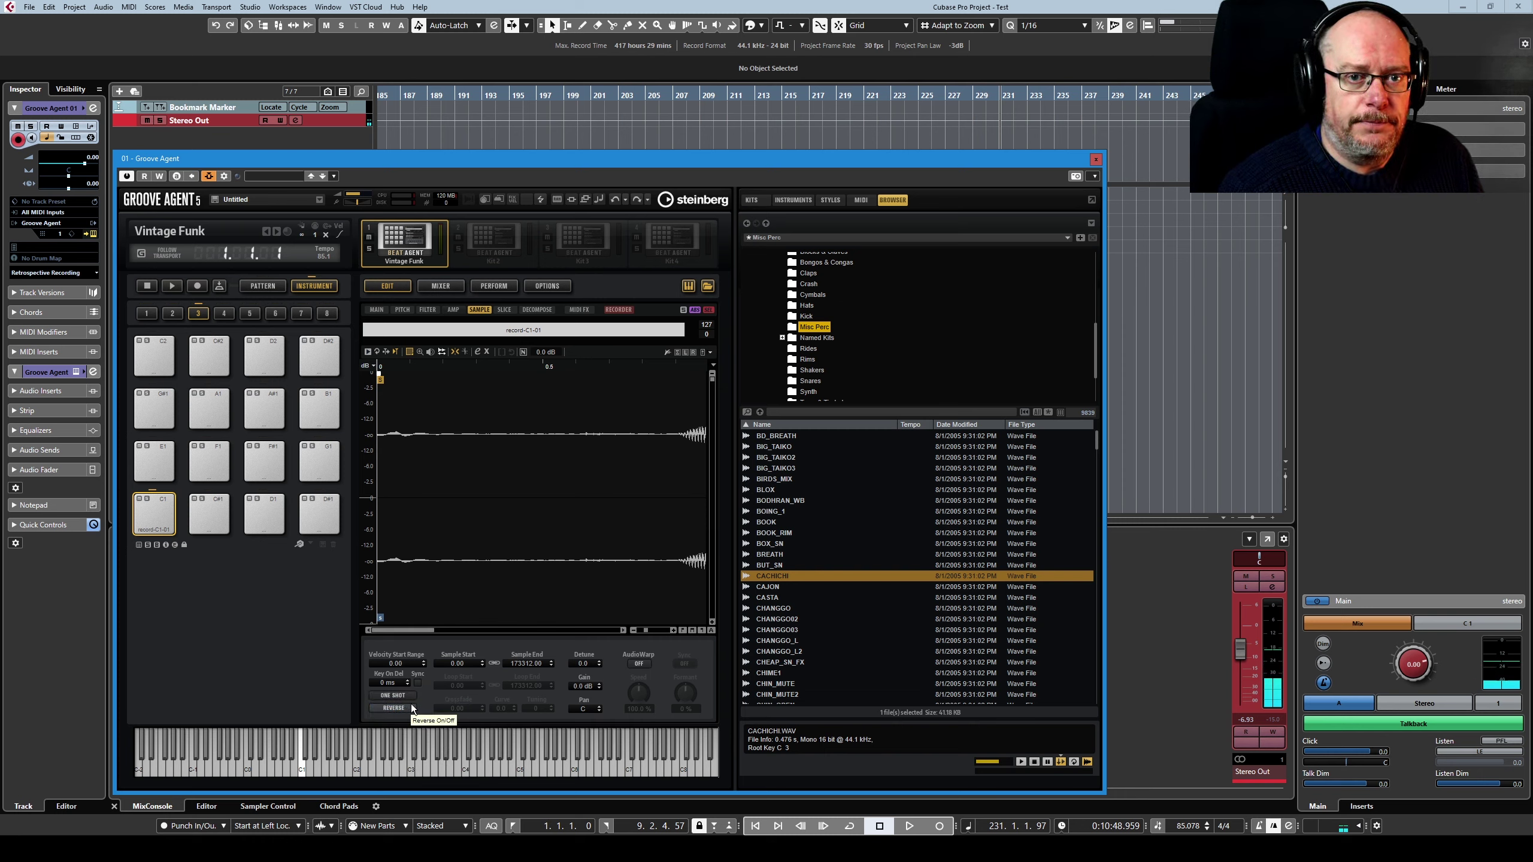
pyautogui.click(619, 310)
pyautogui.click(671, 657)
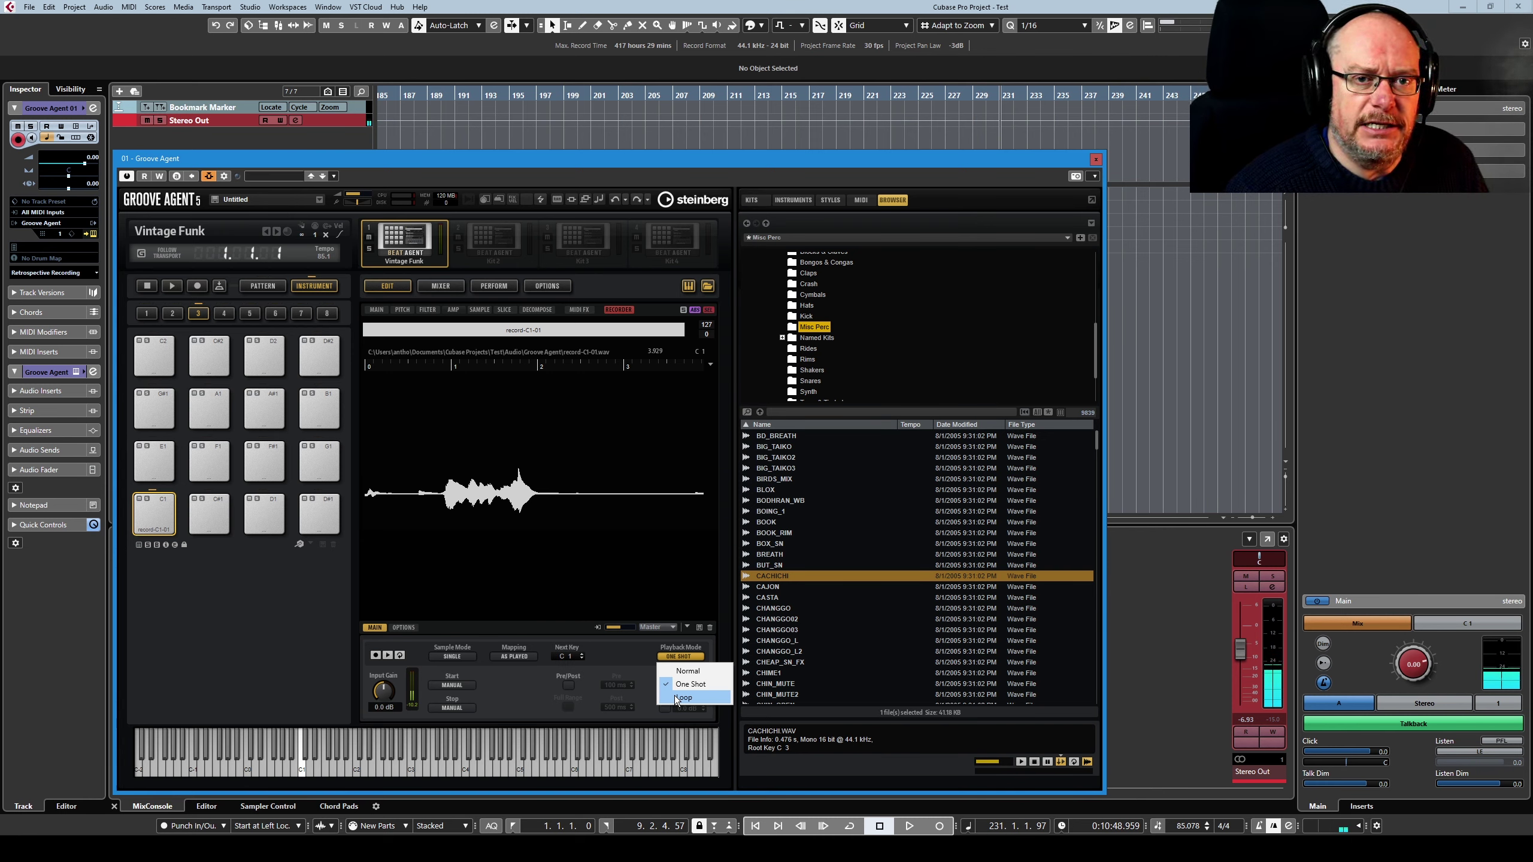
pyautogui.click(567, 613)
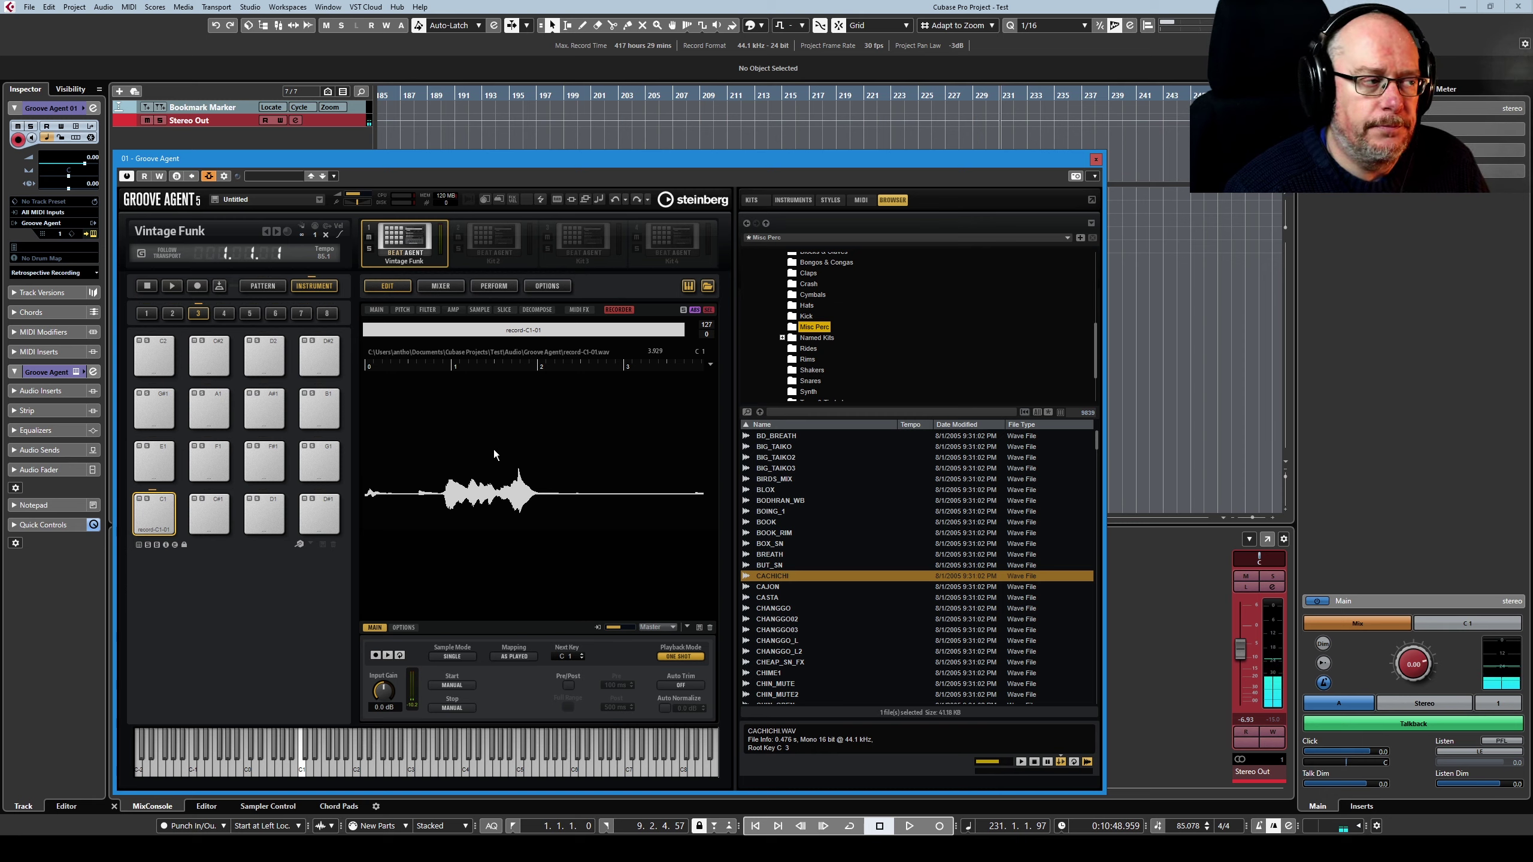
# - Reset pad C1 and set the recorder's Start and Stop triggers to Audio Threshold
pyautogui.rightClick(154, 512)
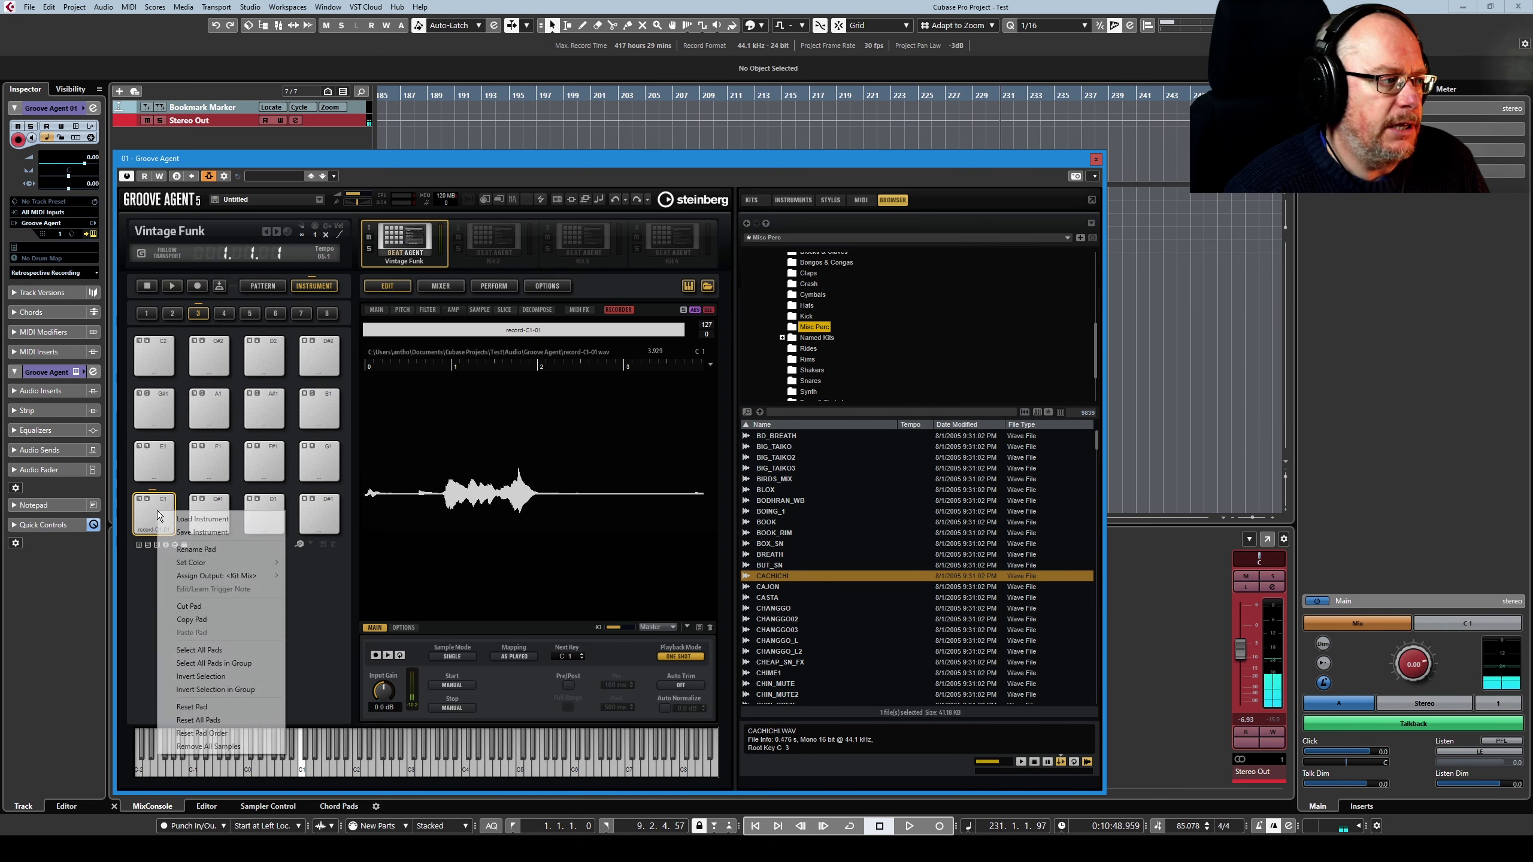
pyautogui.click(221, 708)
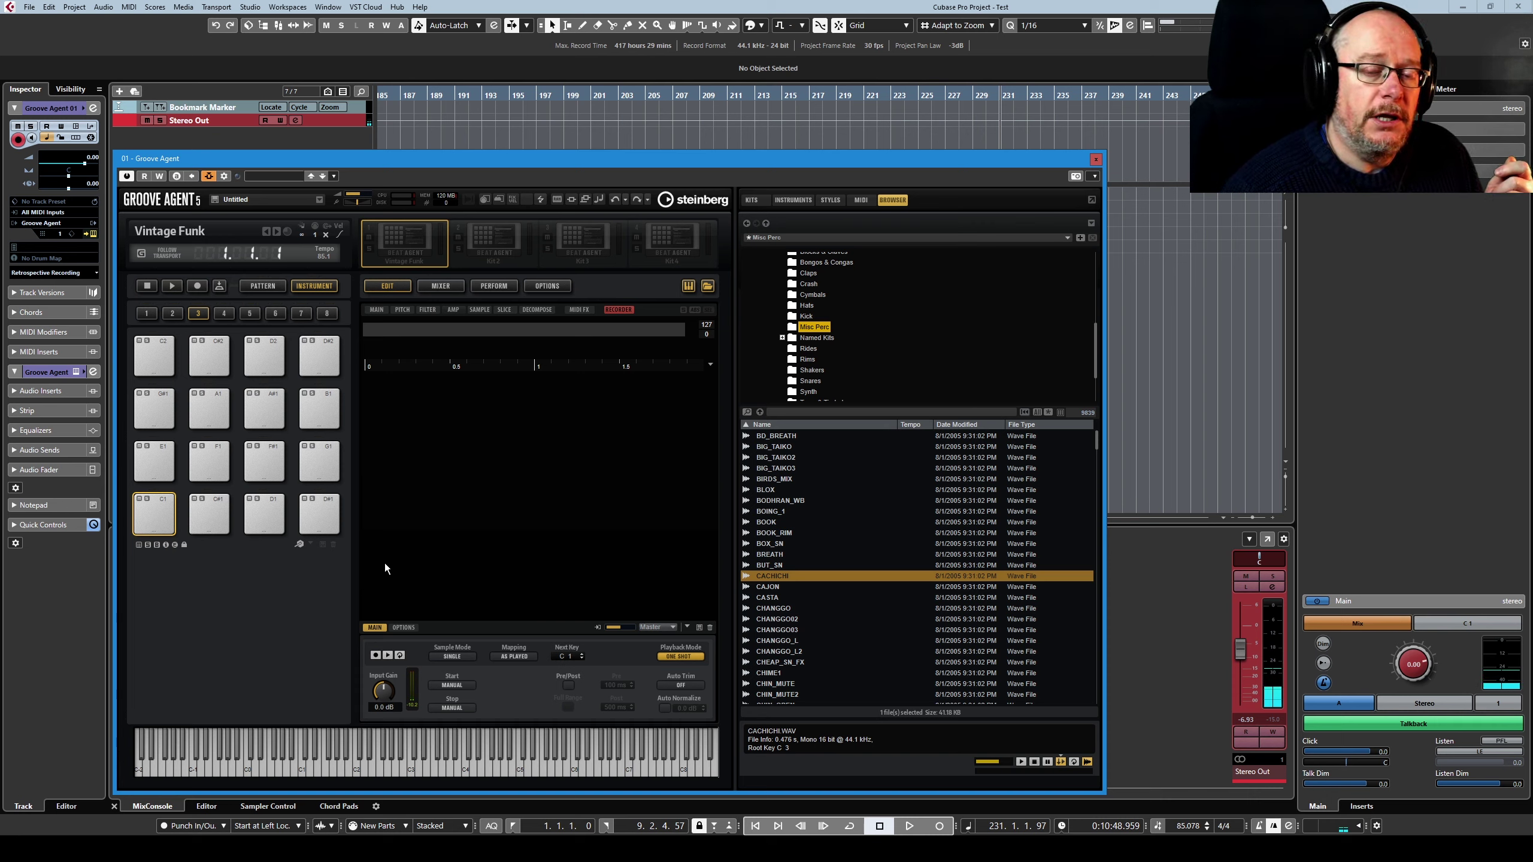
pyautogui.click(452, 684)
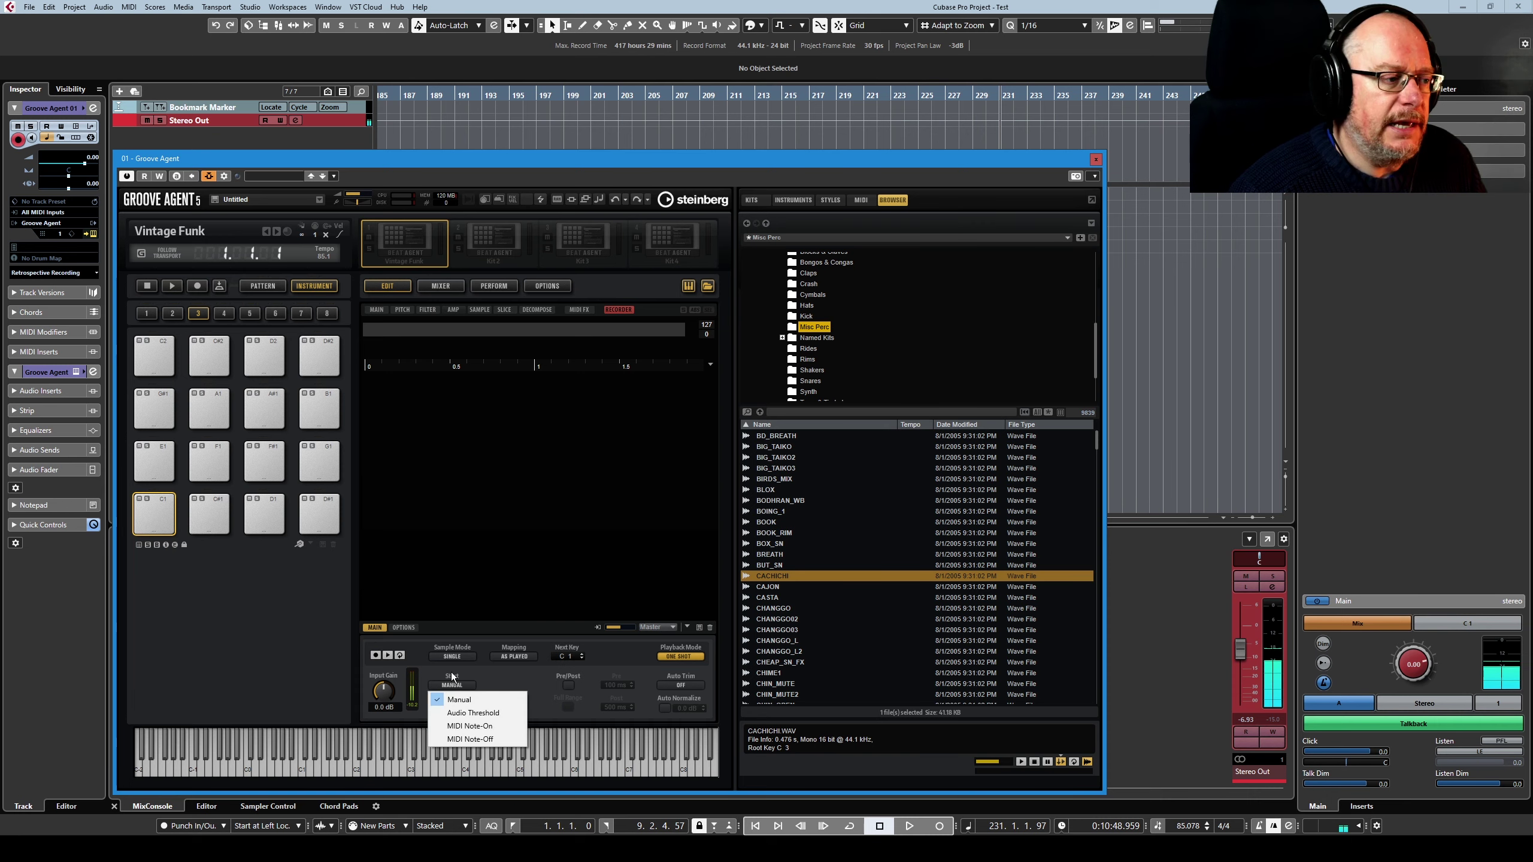
pyautogui.click(470, 714)
pyautogui.click(451, 708)
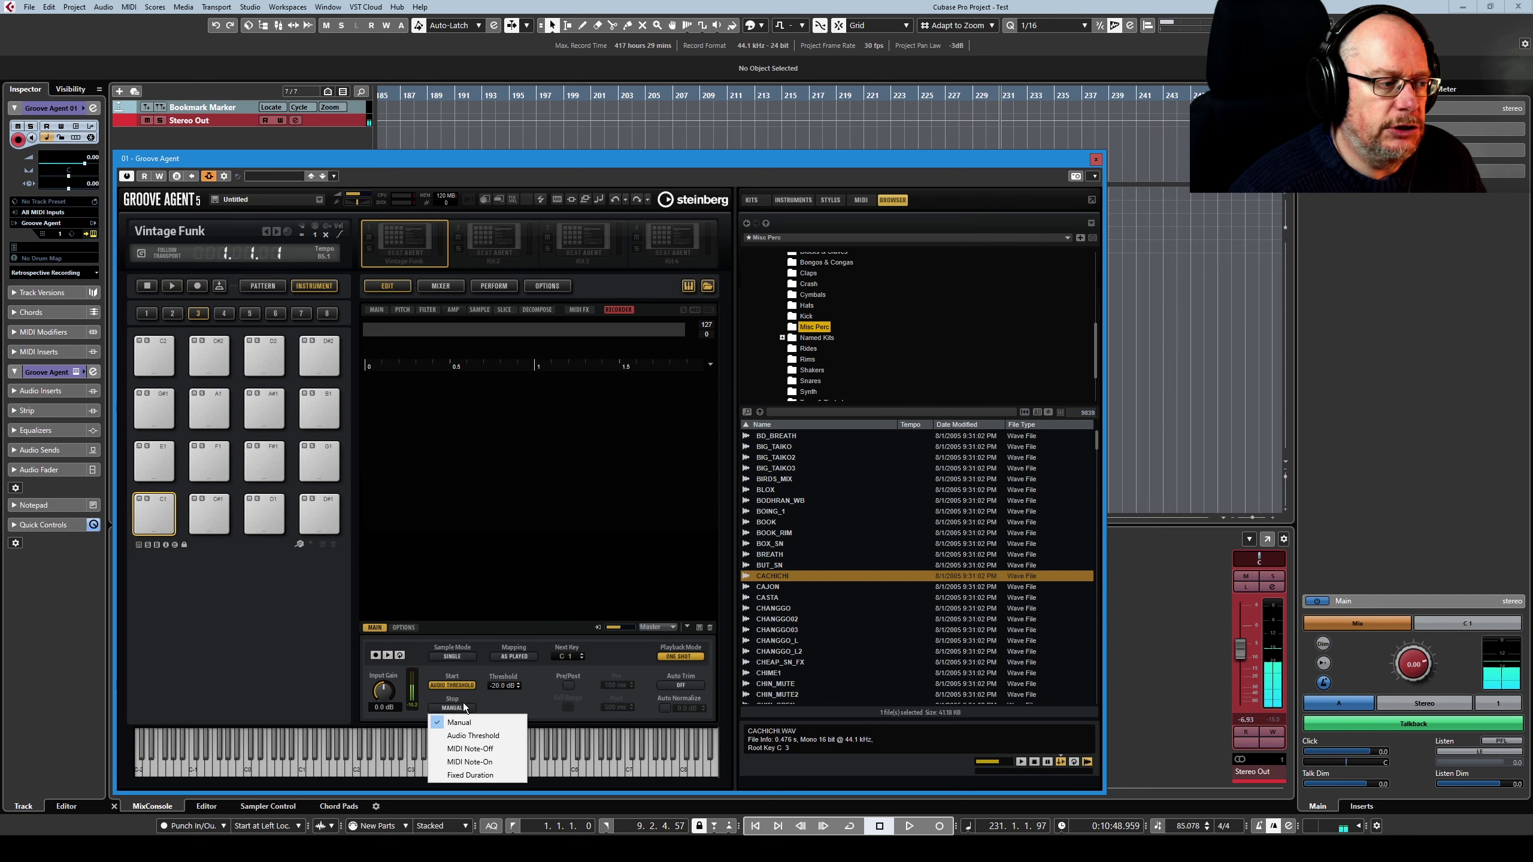
pyautogui.click(468, 736)
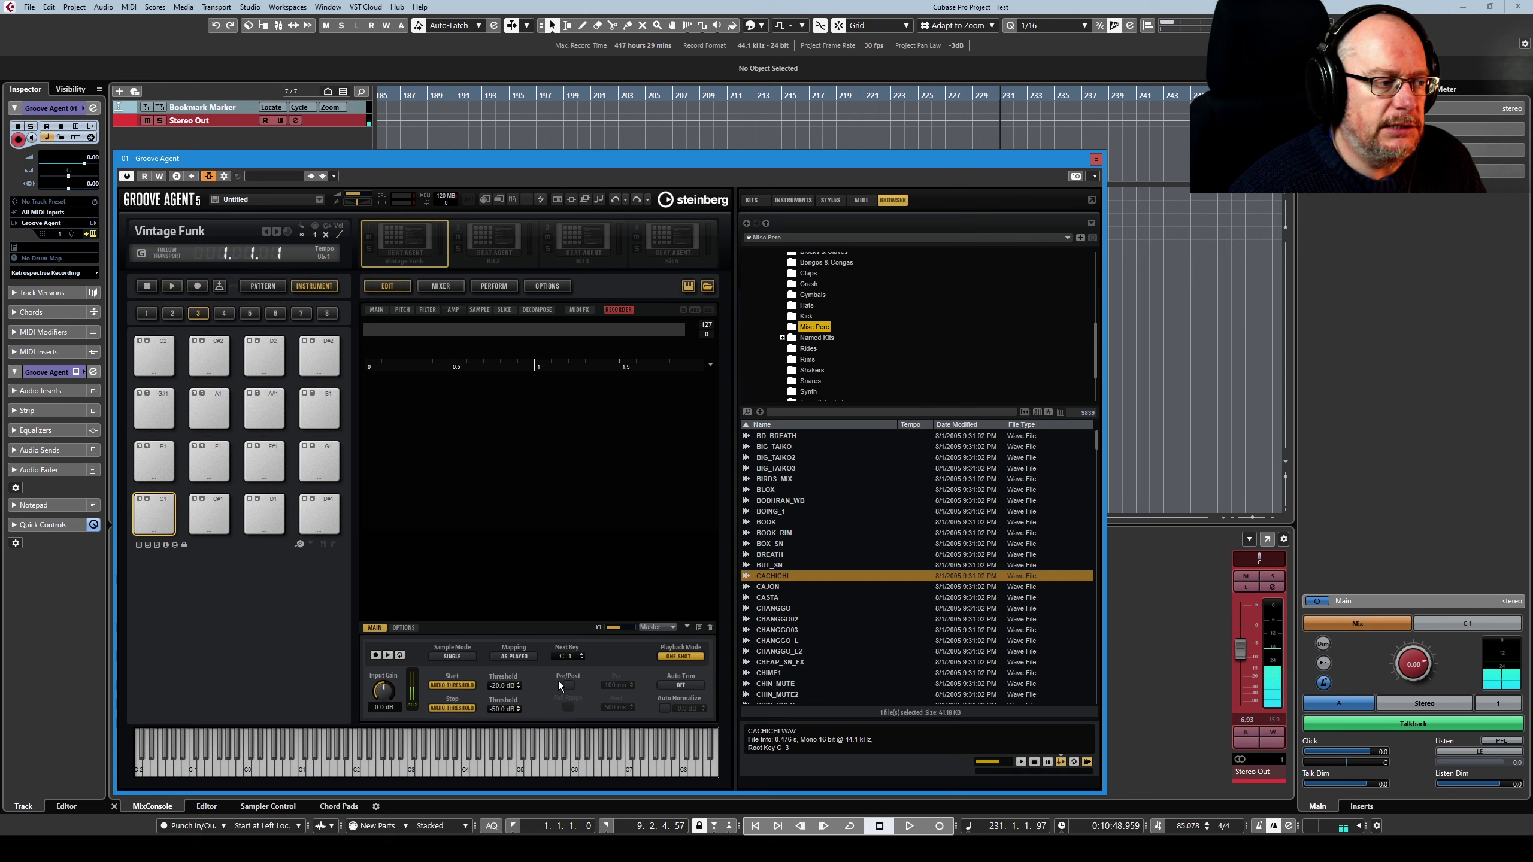
# - Record sample record-C1-02 on pad C1 via threshold, audition it, and zoom into its attack
pyautogui.click(376, 655)
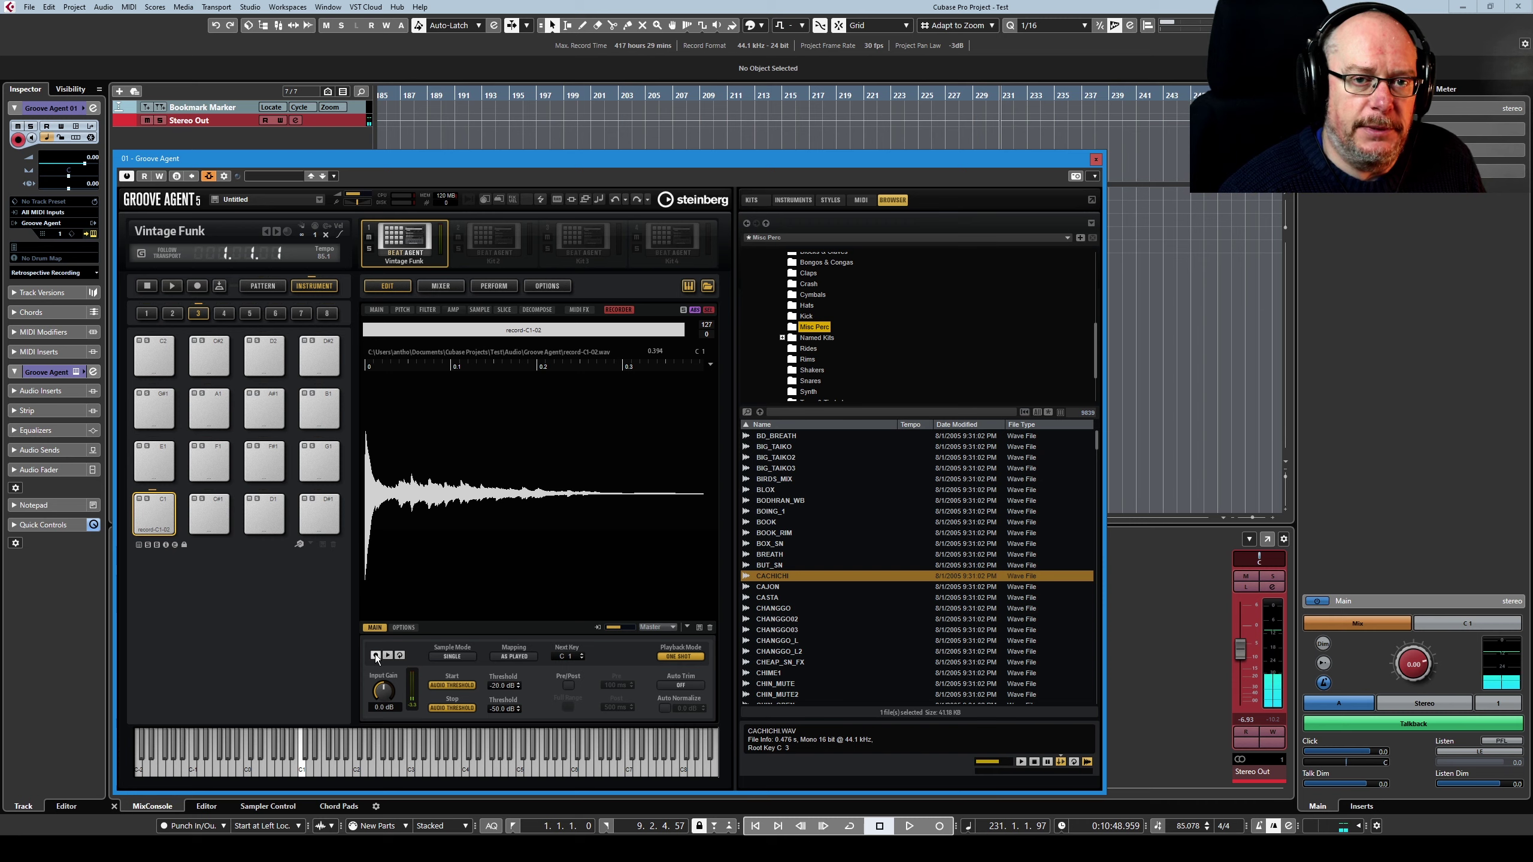
pyautogui.click(478, 309)
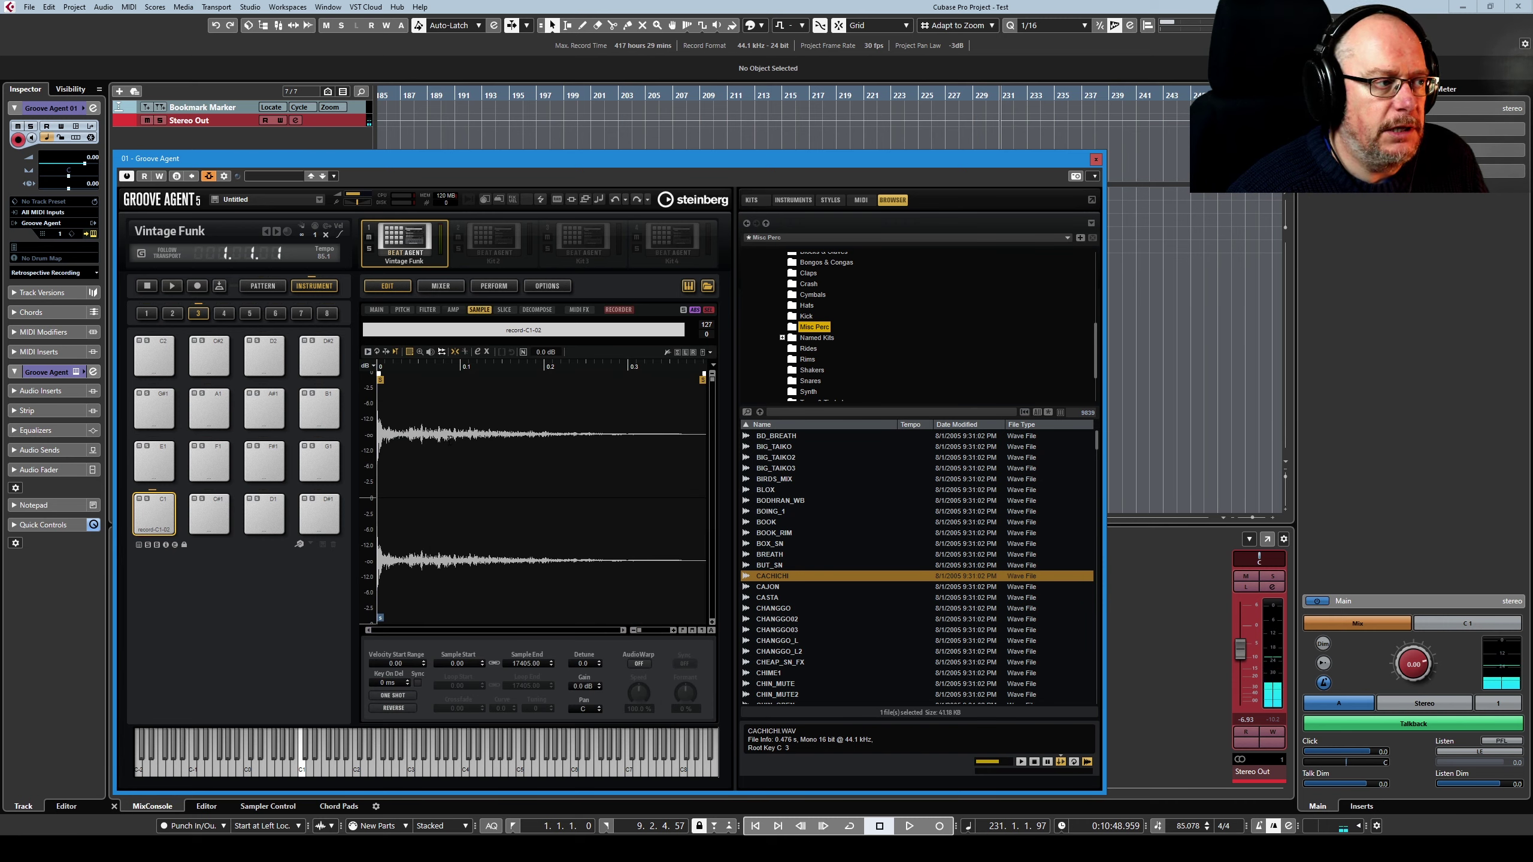
pyautogui.click(368, 352)
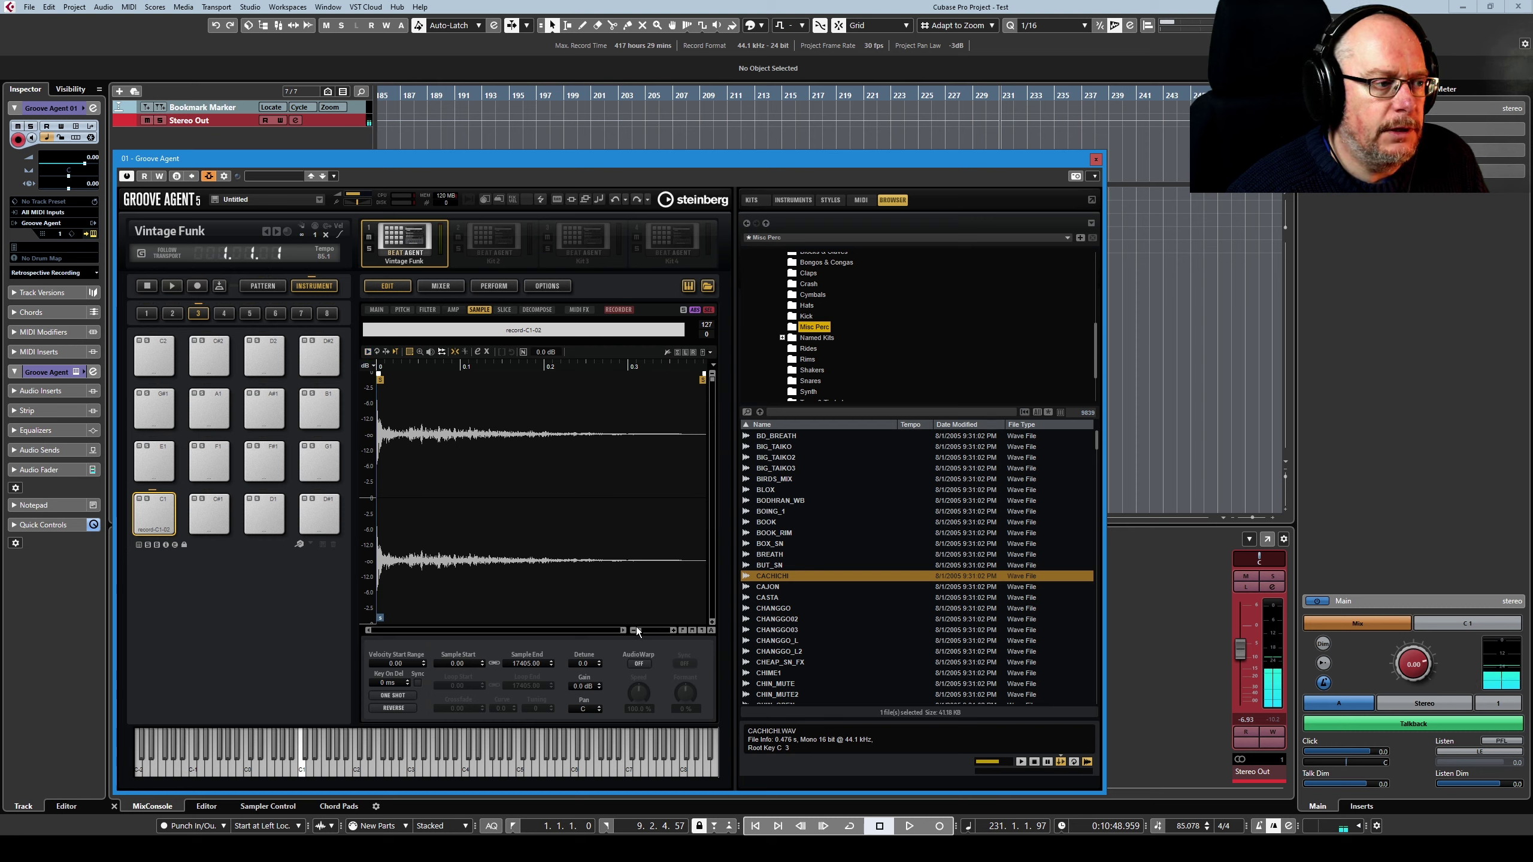
pyautogui.moveTo(640, 632); pyautogui.dragTo(654, 633)
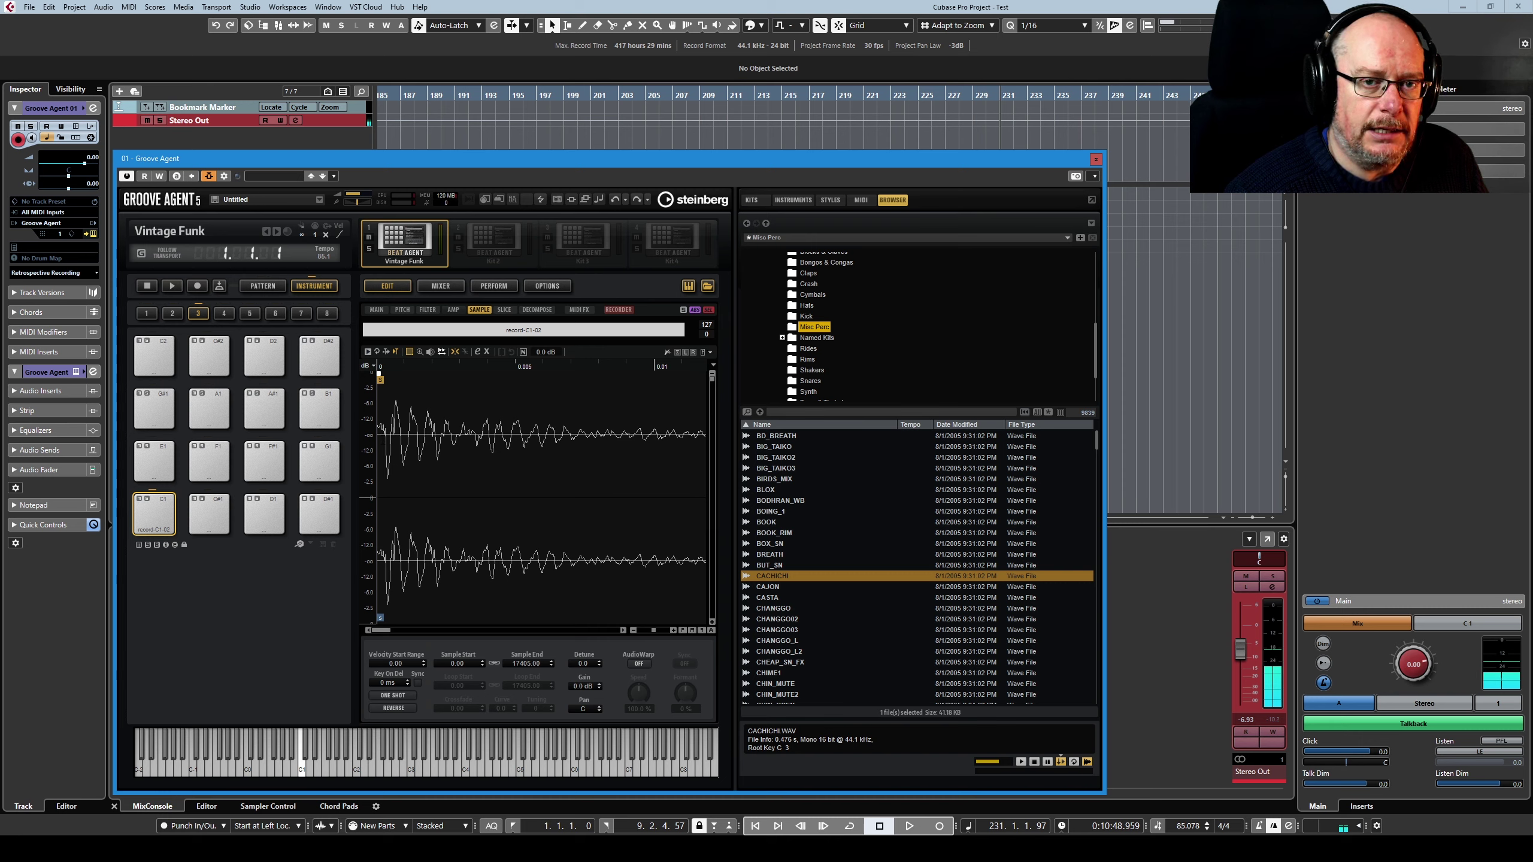
pyautogui.click(619, 311)
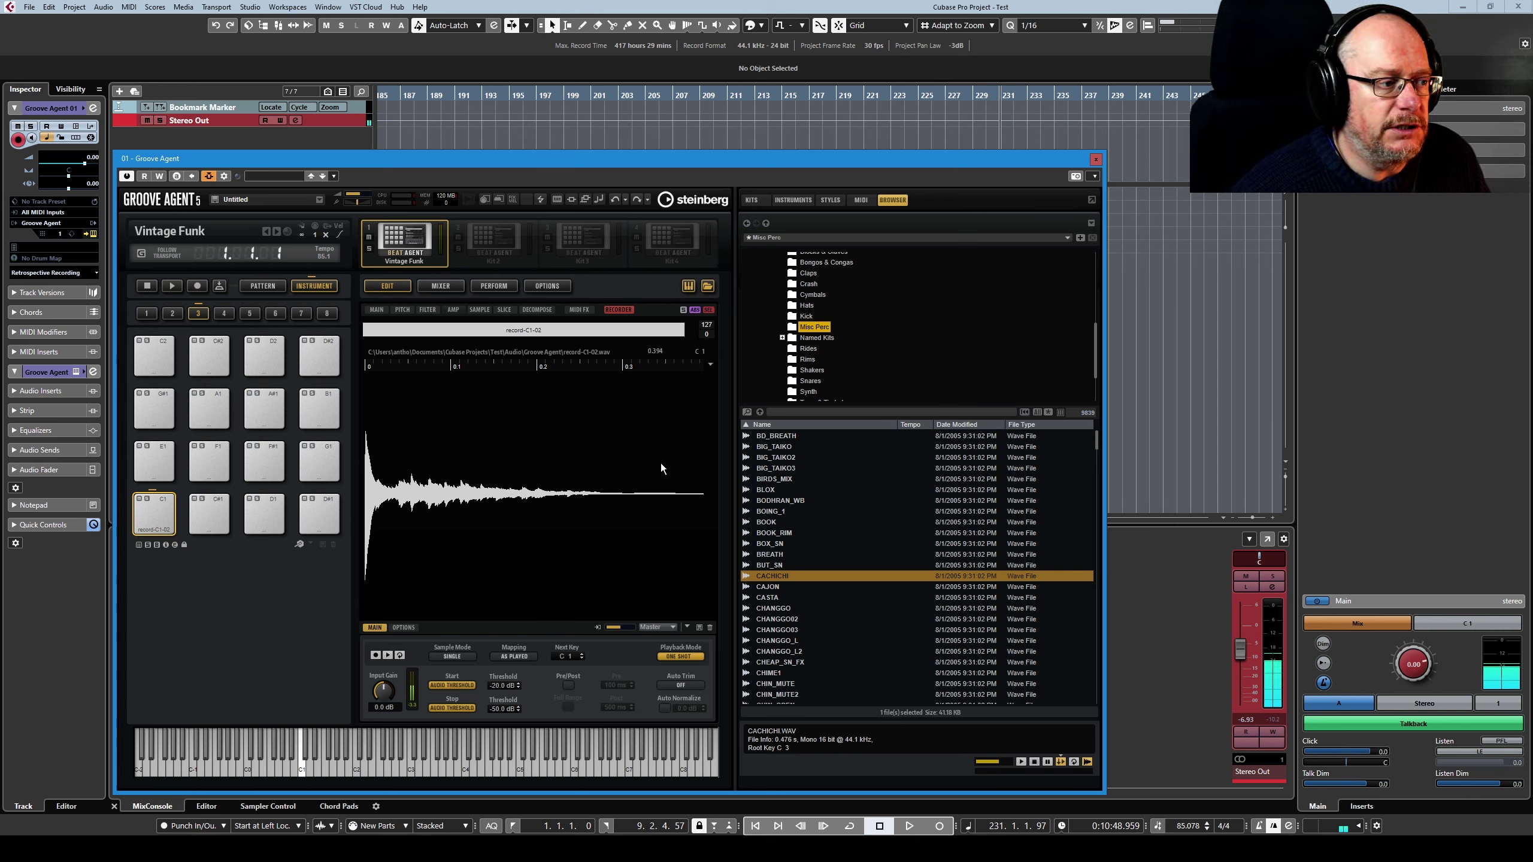
# - Enable the recorder's Pre/Post buffers with 100 ms pre and 500 ms post
pyautogui.click(570, 687)
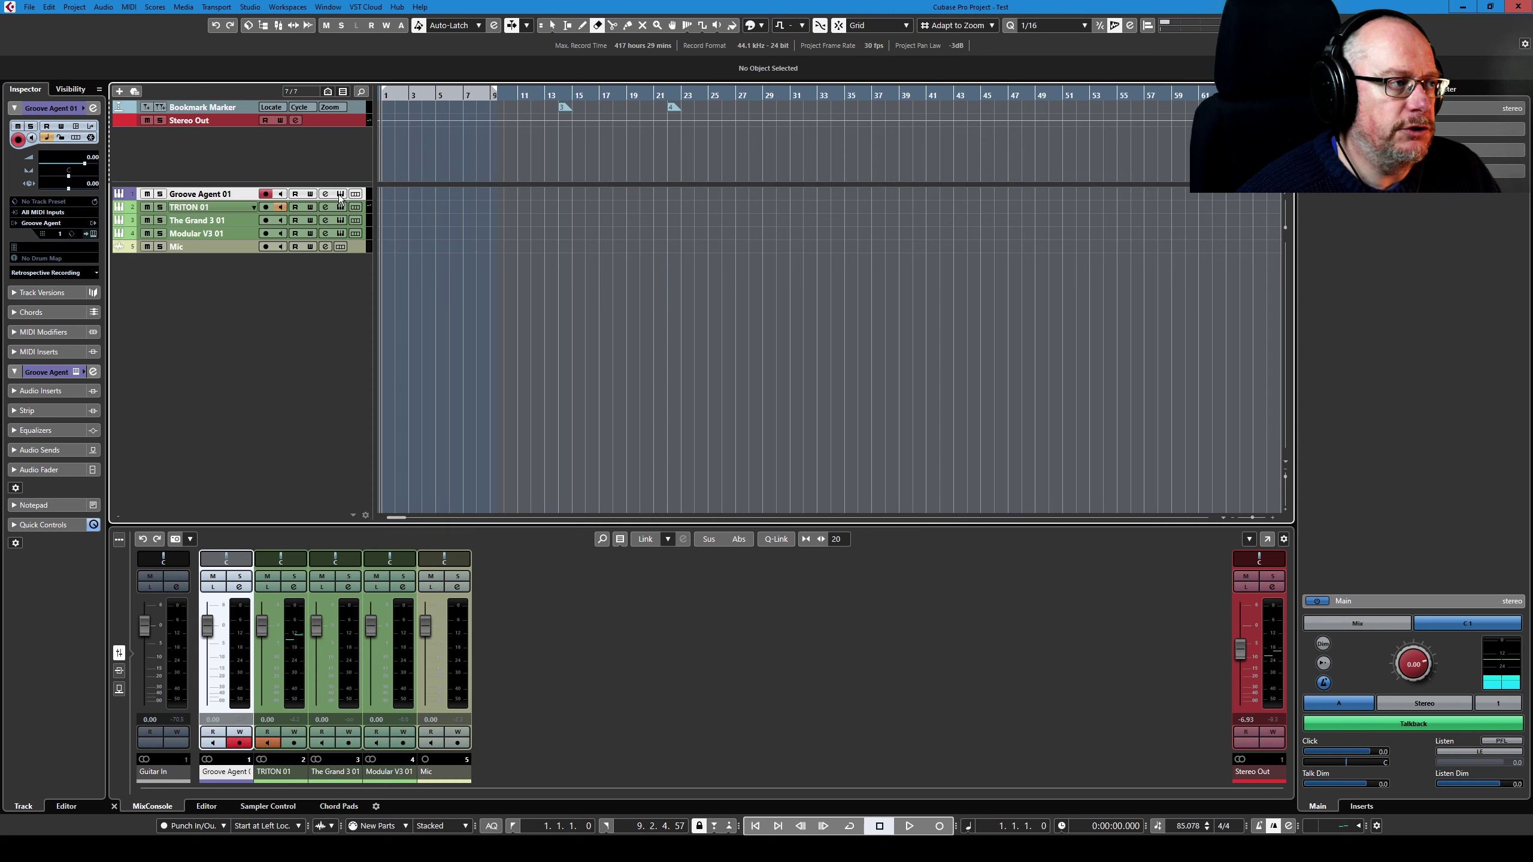
# - Replace Mic with TRITON 01 as Groove Agent's only side-chain source
pyautogui.click(338, 193)
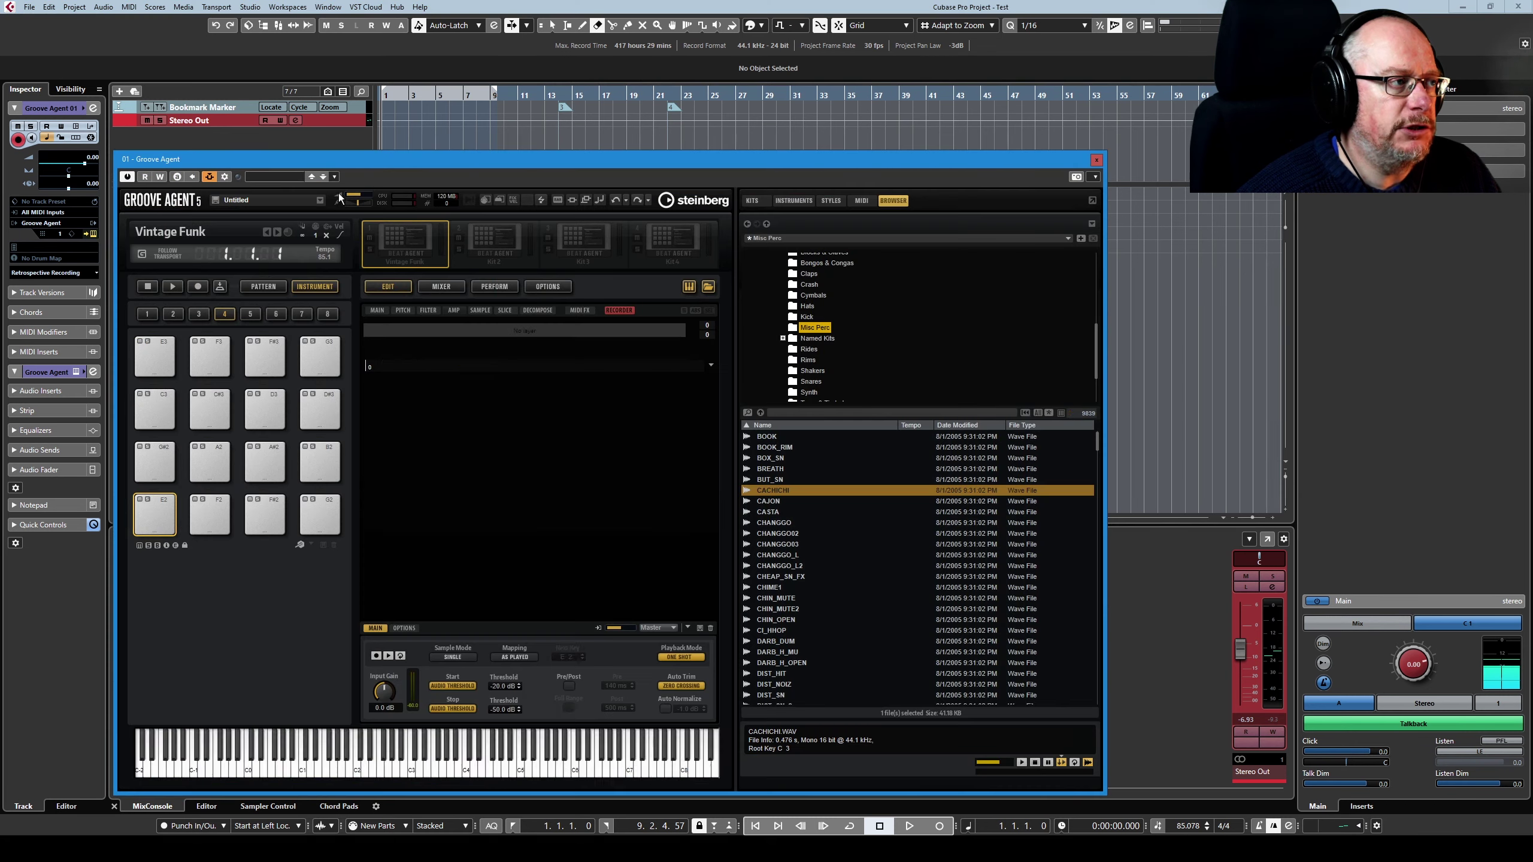
pyautogui.click(232, 176)
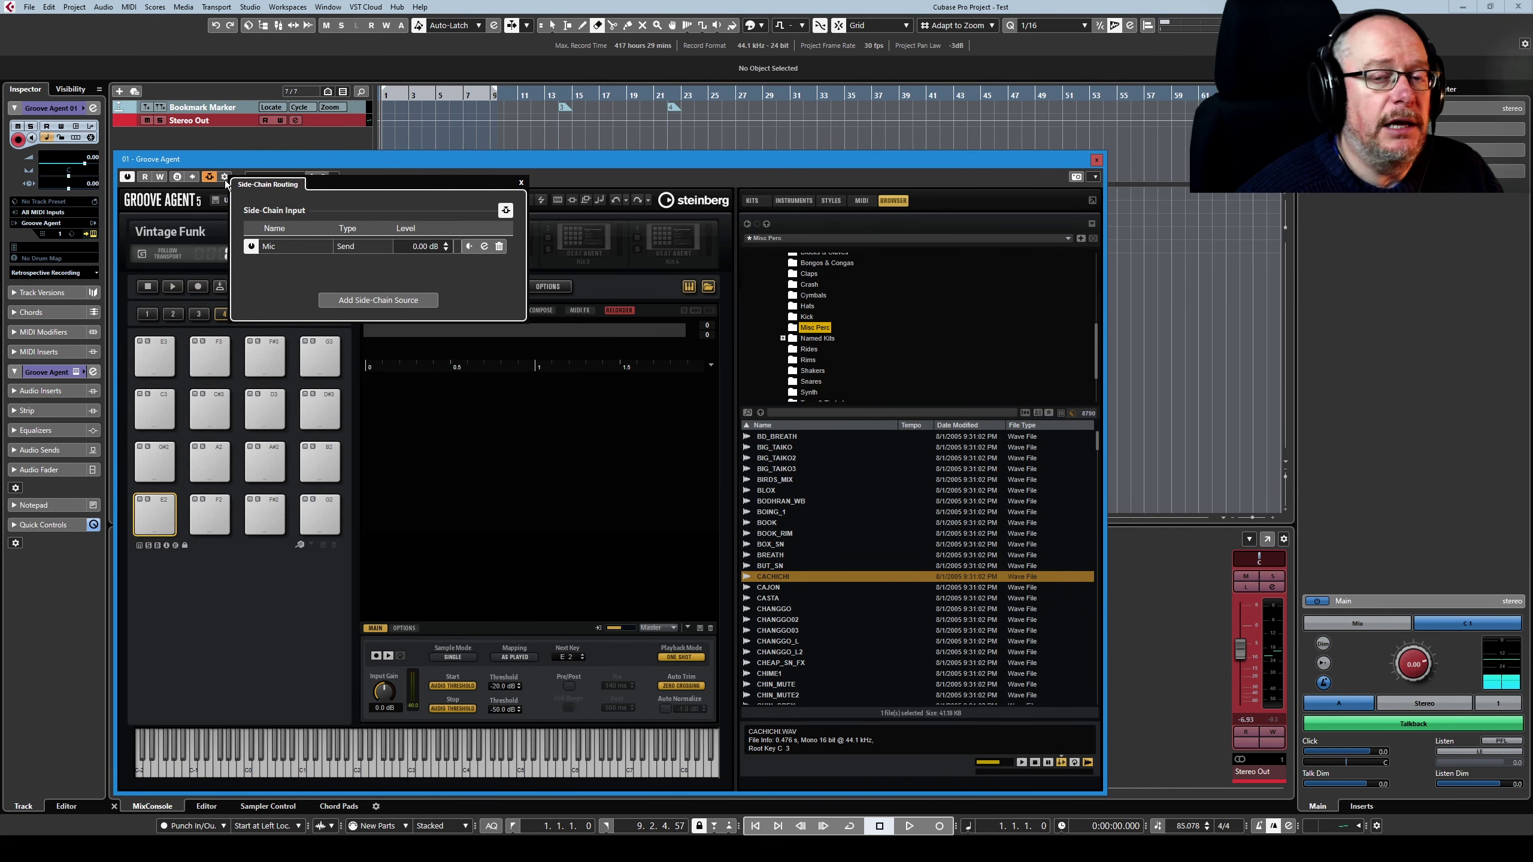
pyautogui.click(500, 246)
pyautogui.click(378, 300)
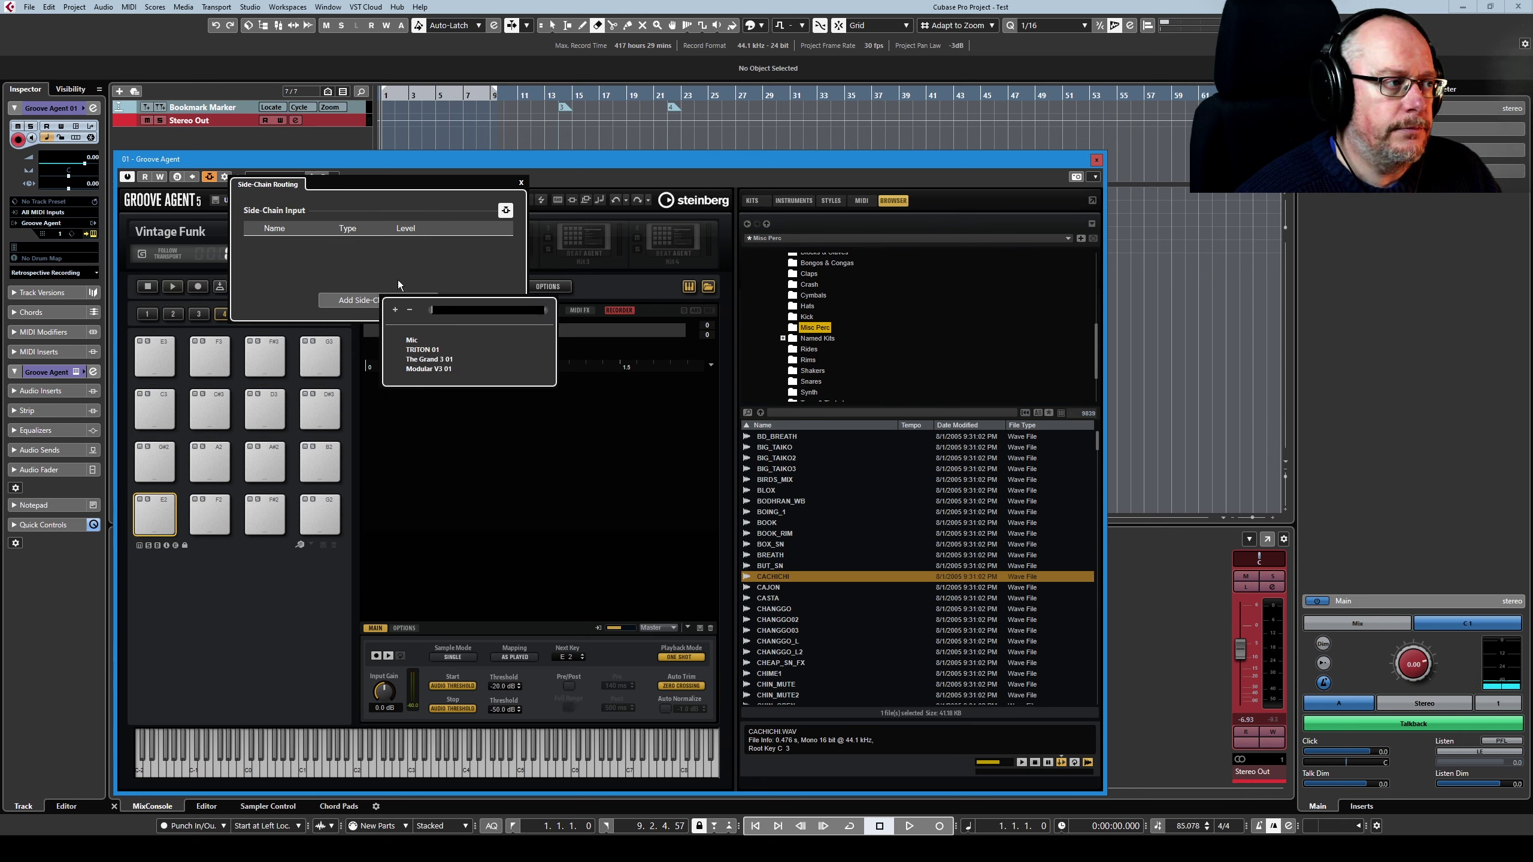
pyautogui.click(422, 351)
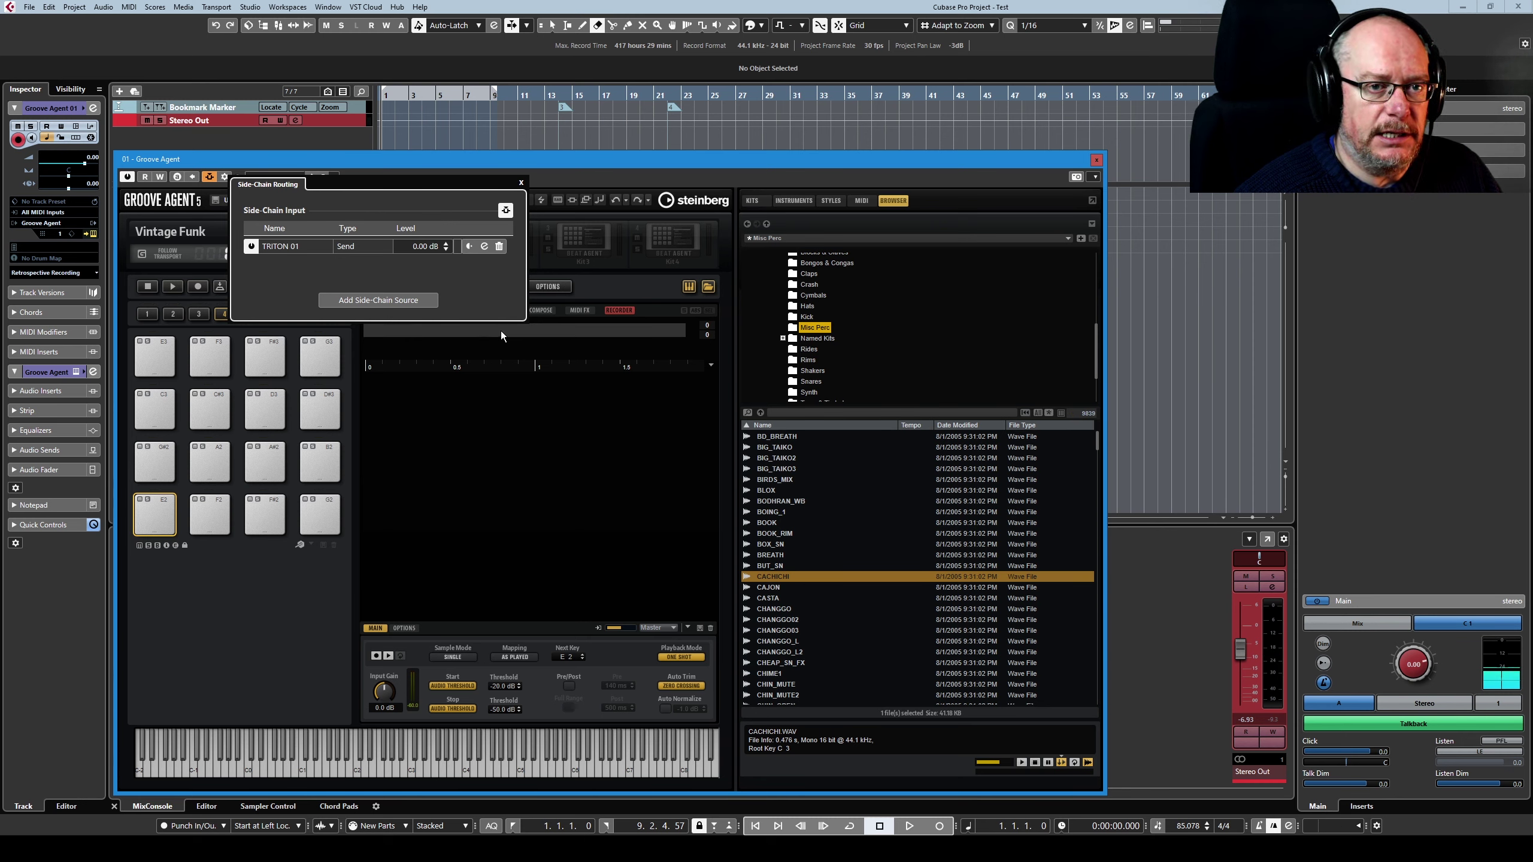
pyautogui.click(521, 182)
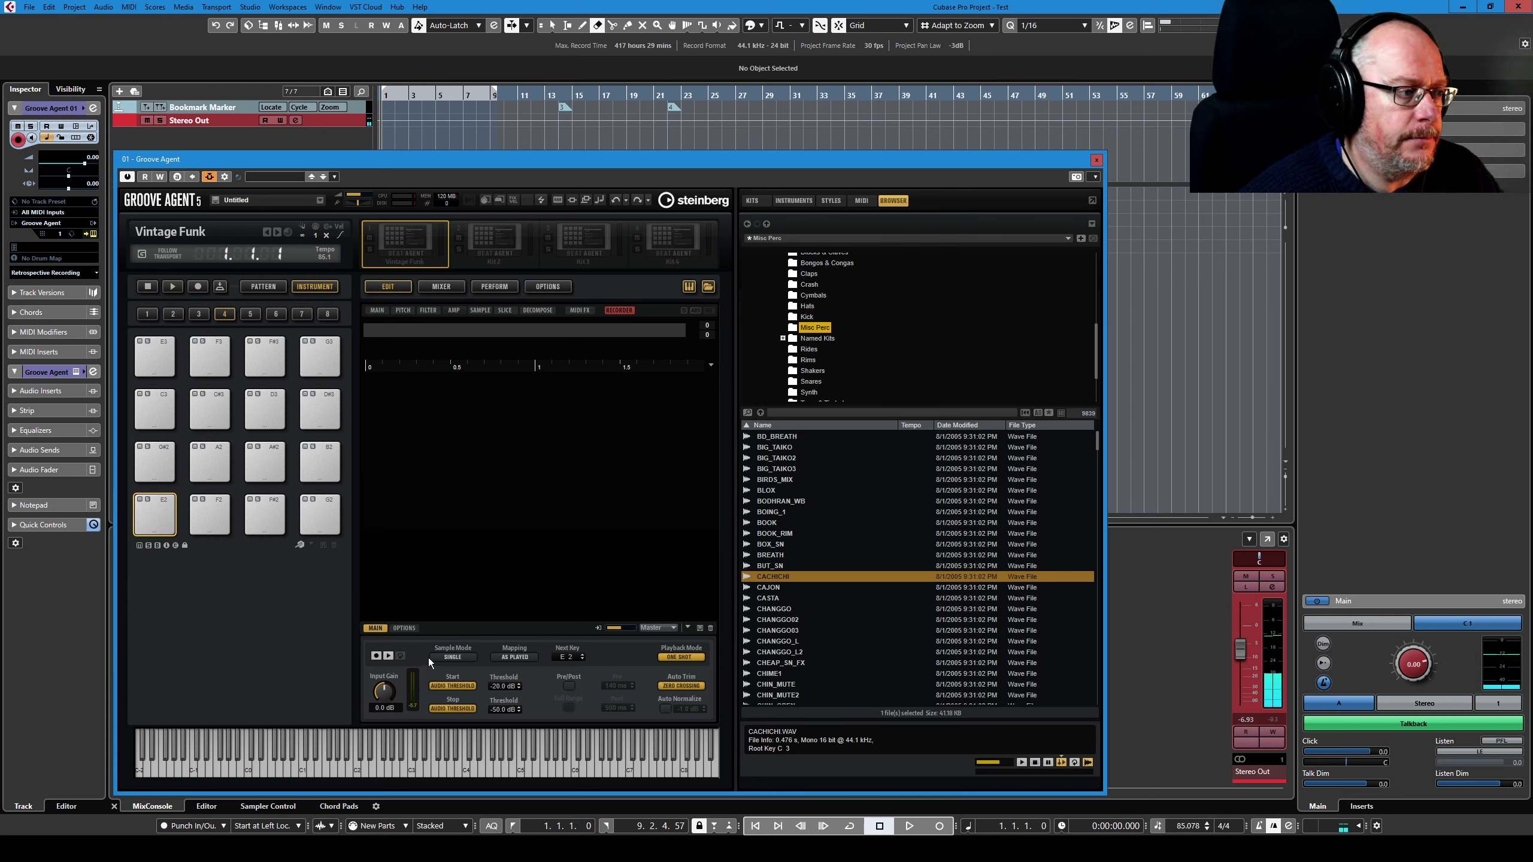
# - On pad bank 3, set the recorder to Auto Next, Chromatic mapping, and a -30 dB threshold
pyautogui.click(199, 314)
pyautogui.click(160, 518)
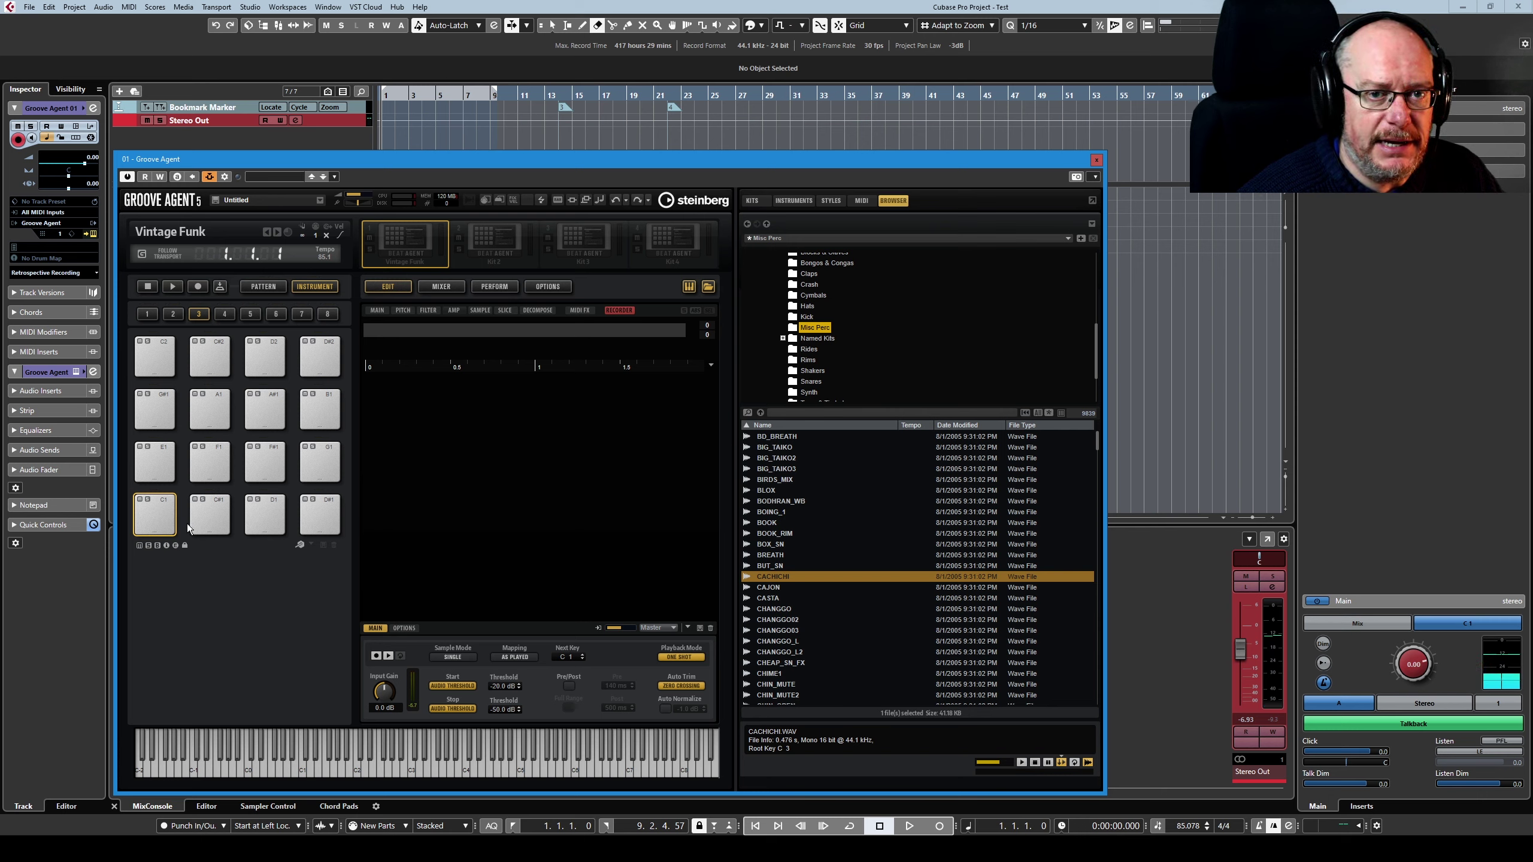
pyautogui.click(456, 658)
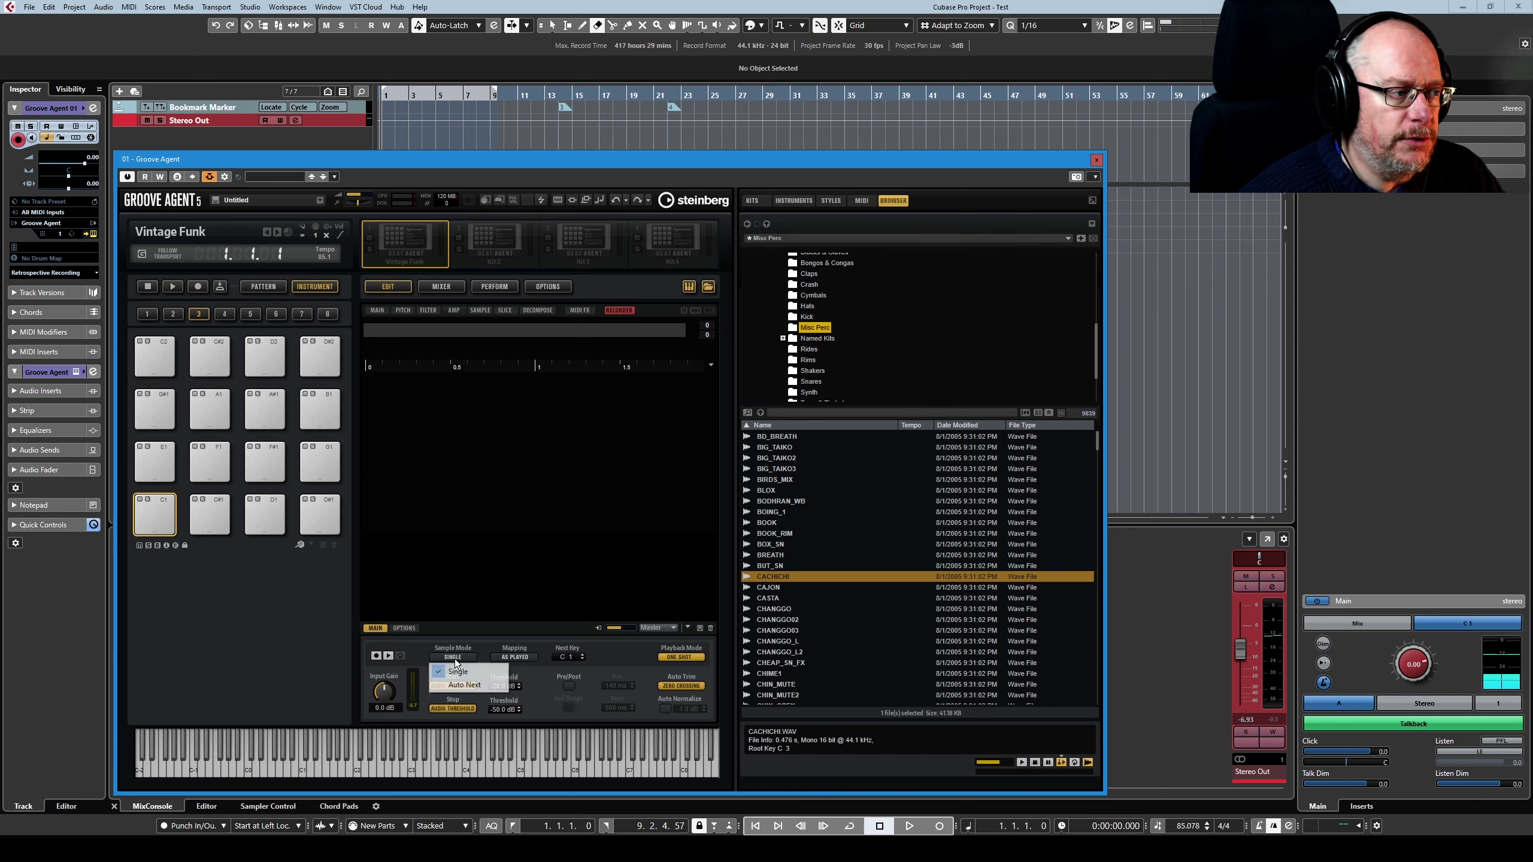
pyautogui.click(477, 688)
pyautogui.click(514, 657)
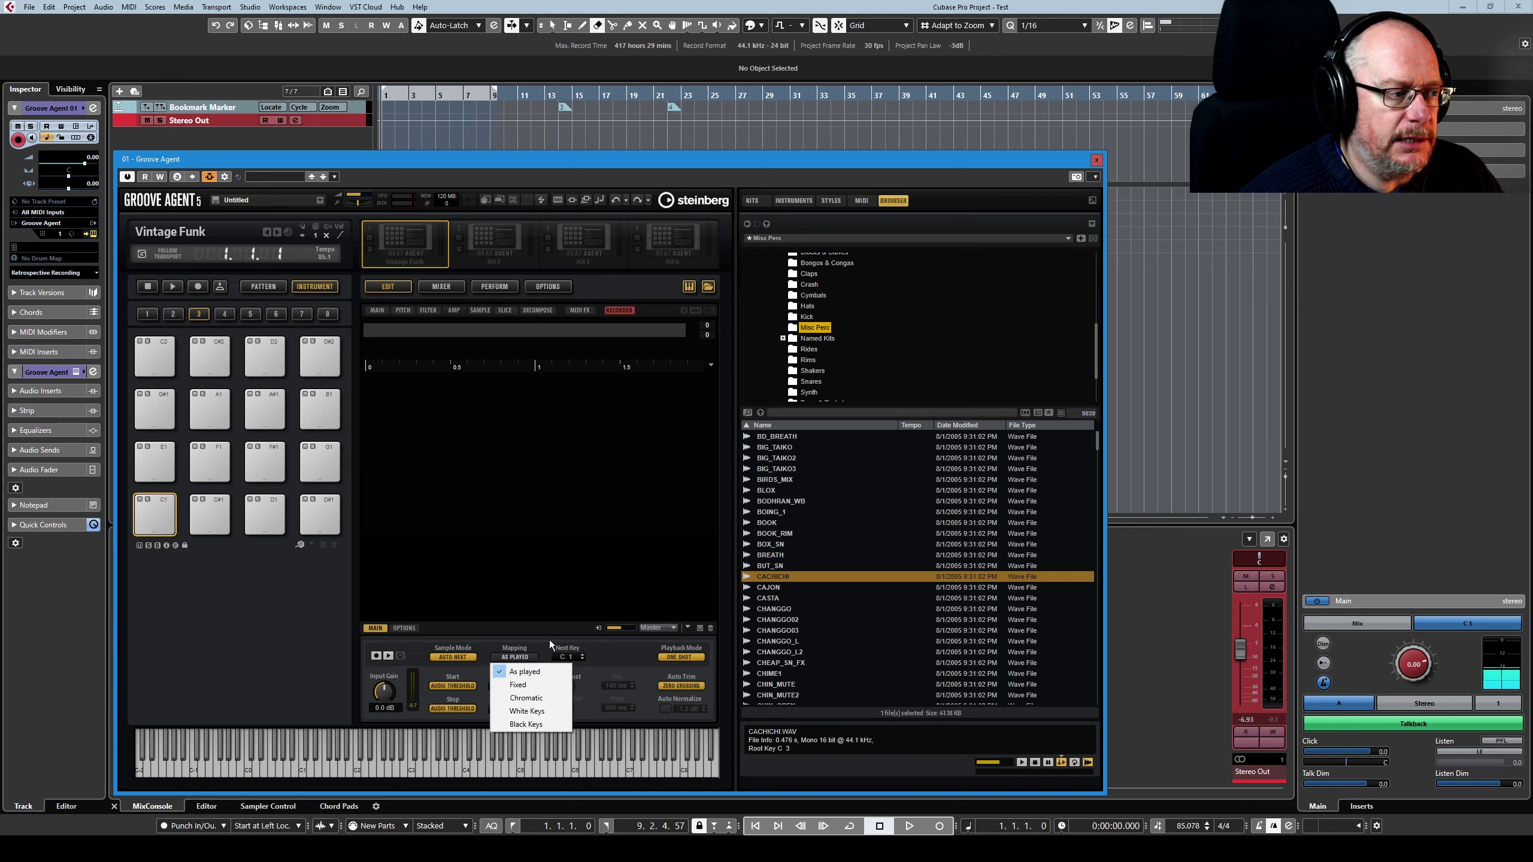
pyautogui.click(525, 681)
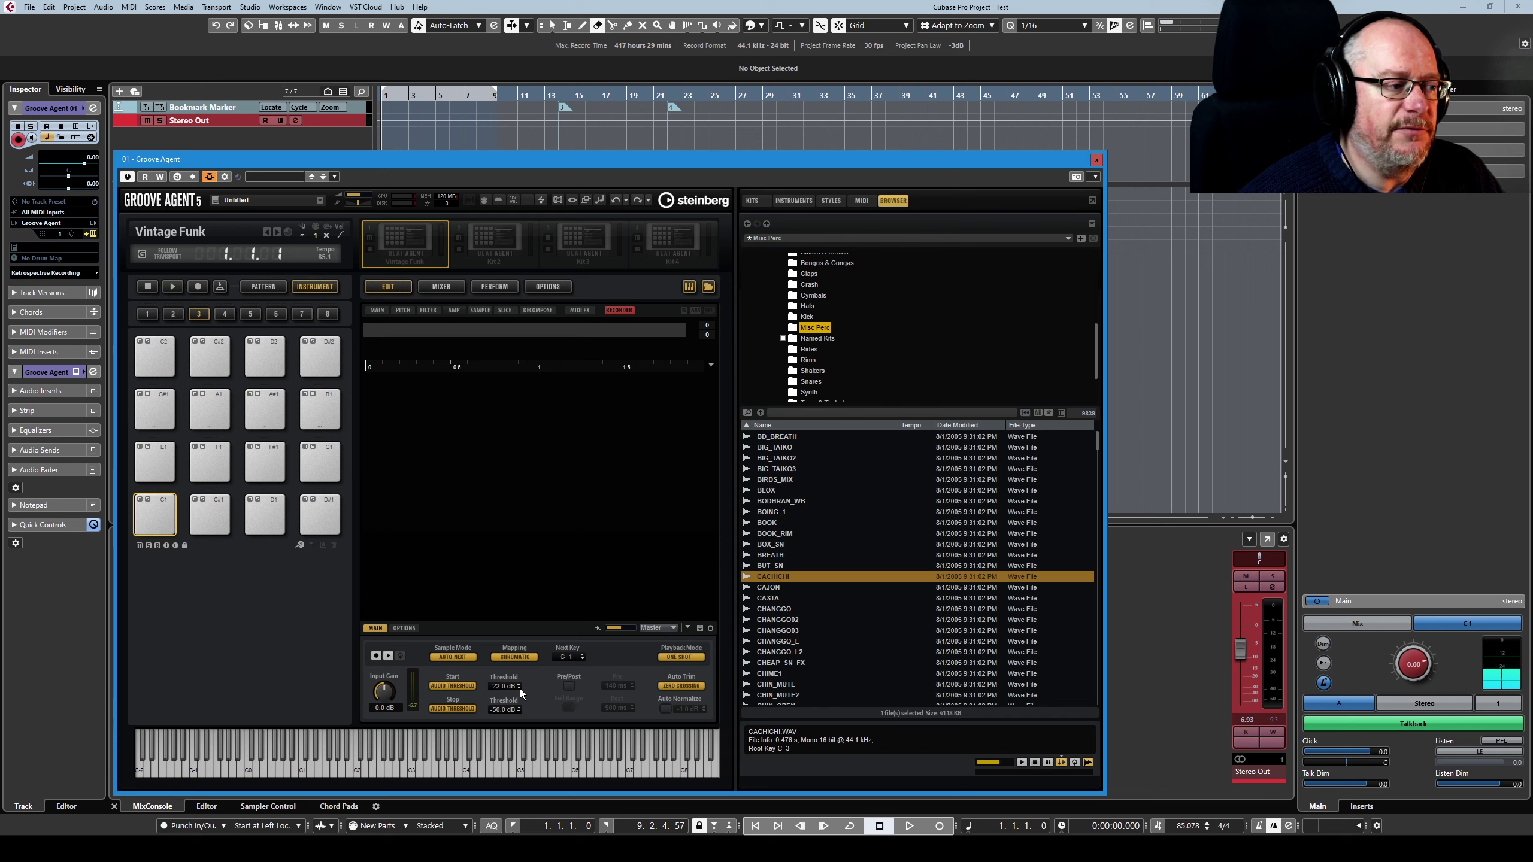
pyautogui.write('-30')
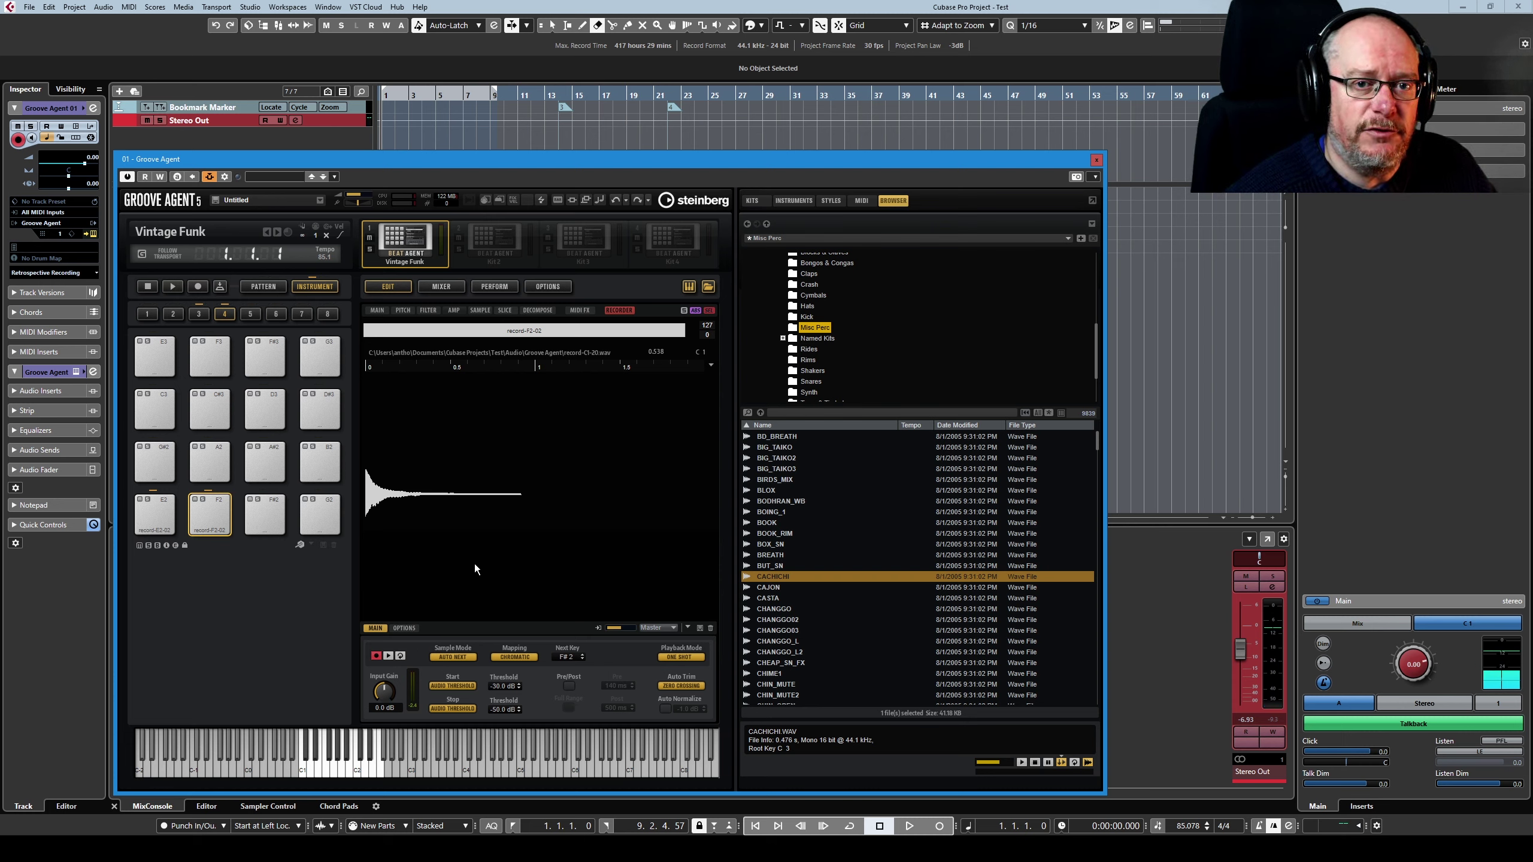
# - Disarm the recorder, audition pads E1 and G1 in bank 3, and enable 140 ms/500 ms Pre/Post
pyautogui.click(376, 656)
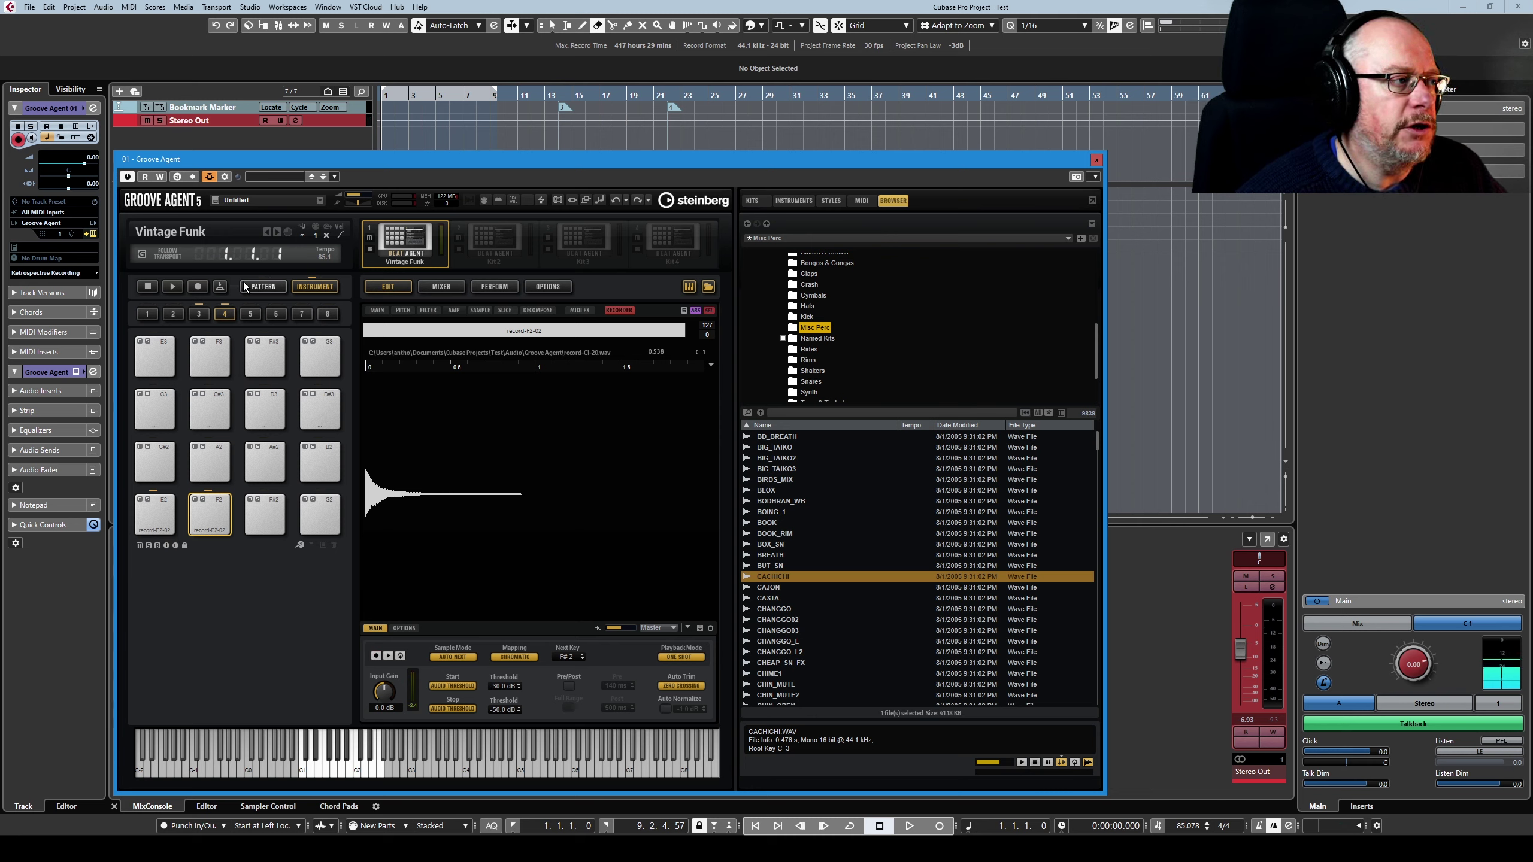
pyautogui.click(199, 313)
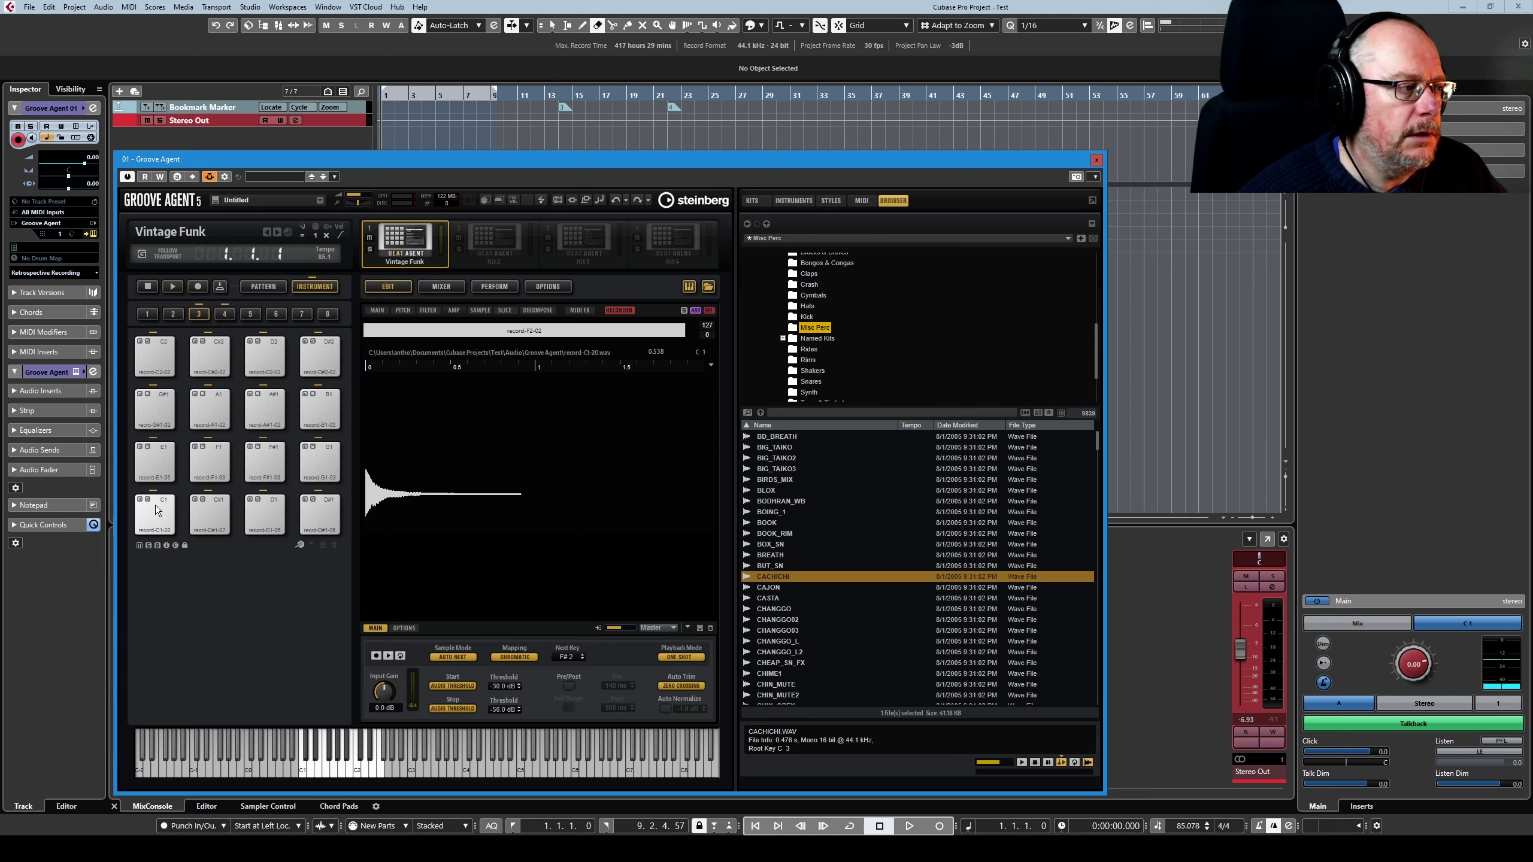
pyautogui.click(171, 459)
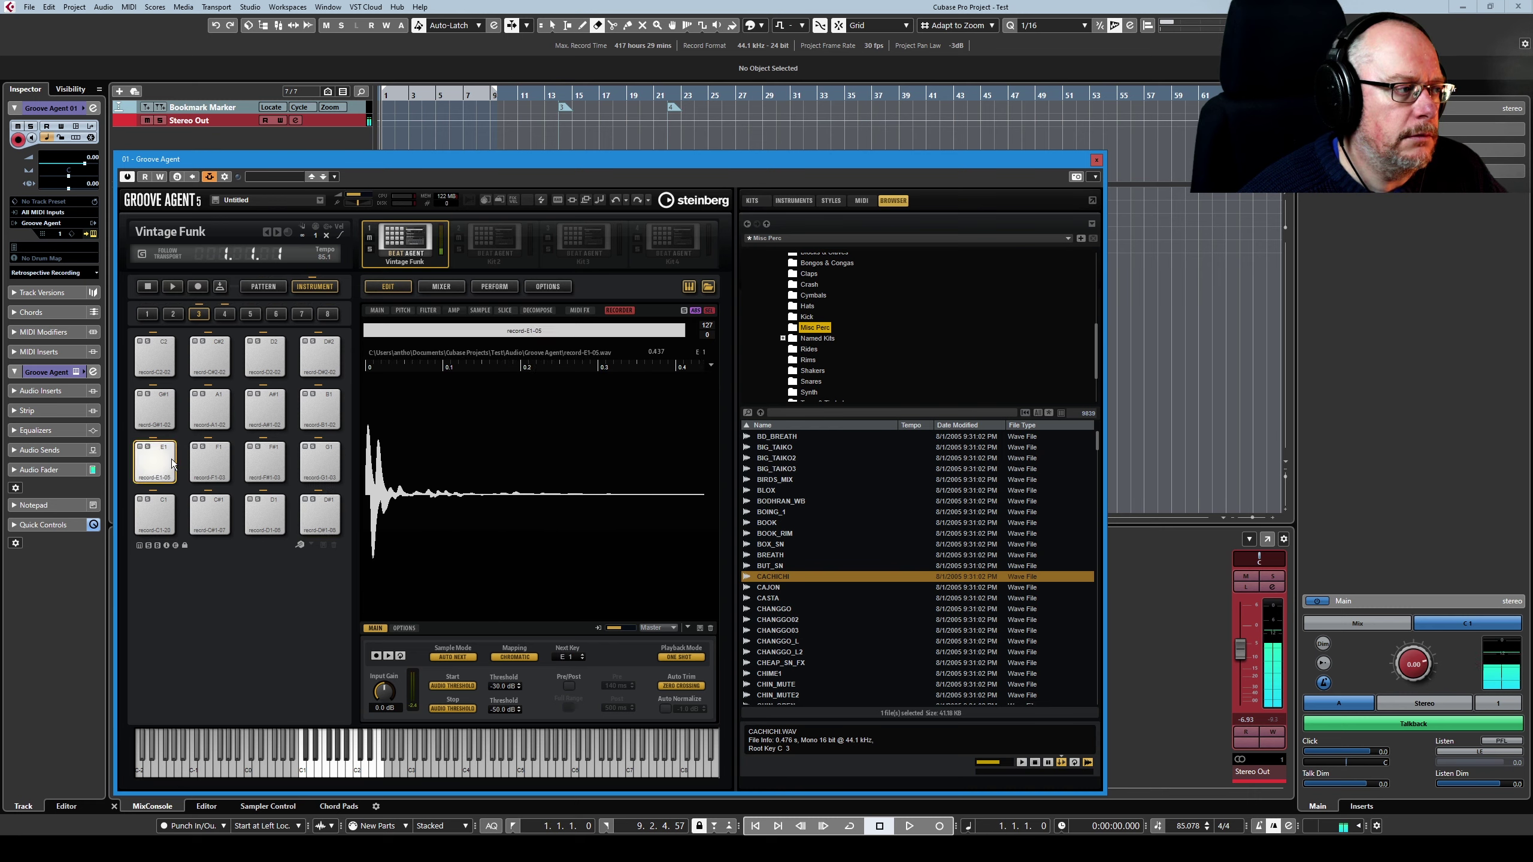
pyautogui.click(336, 459)
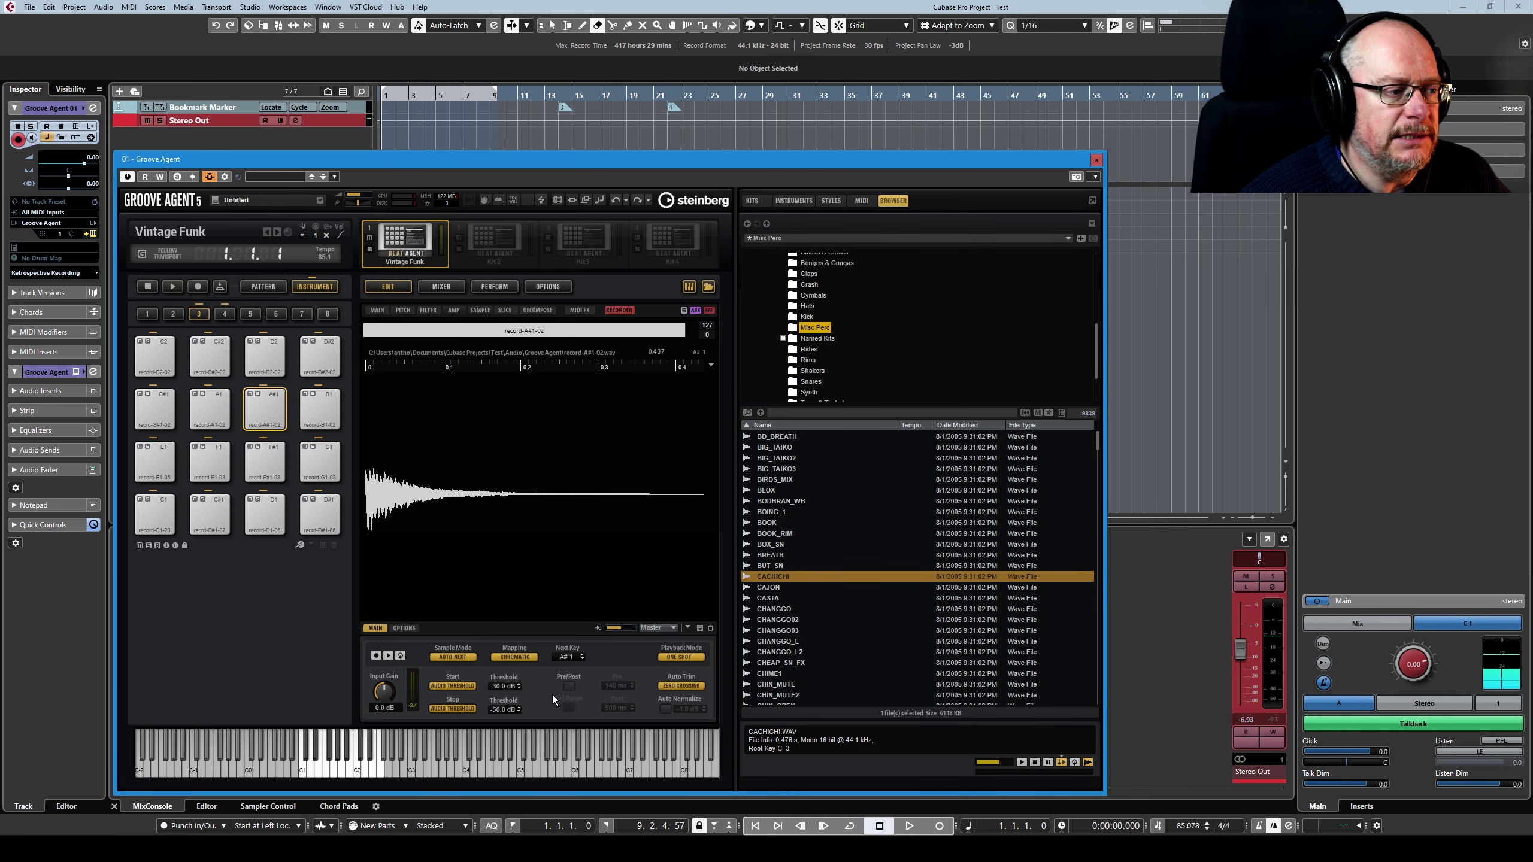
pyautogui.click(568, 688)
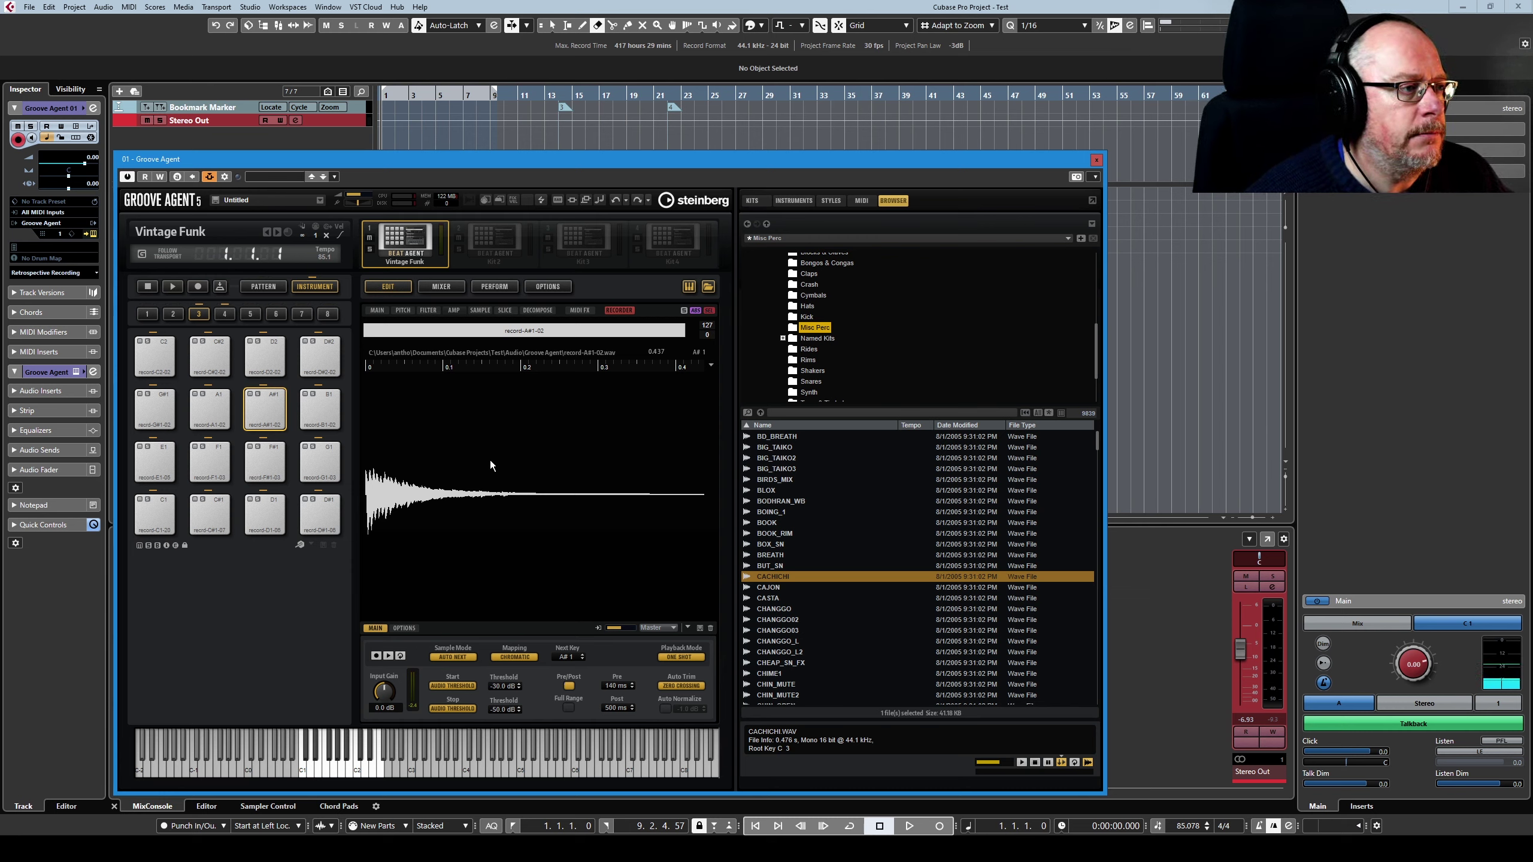
# - Remove all samples from the pads, then set recording Start to MIDI Note-On and Stop to MIDI Note-Off
pyautogui.rightClick(141, 512)
pyautogui.click(184, 725)
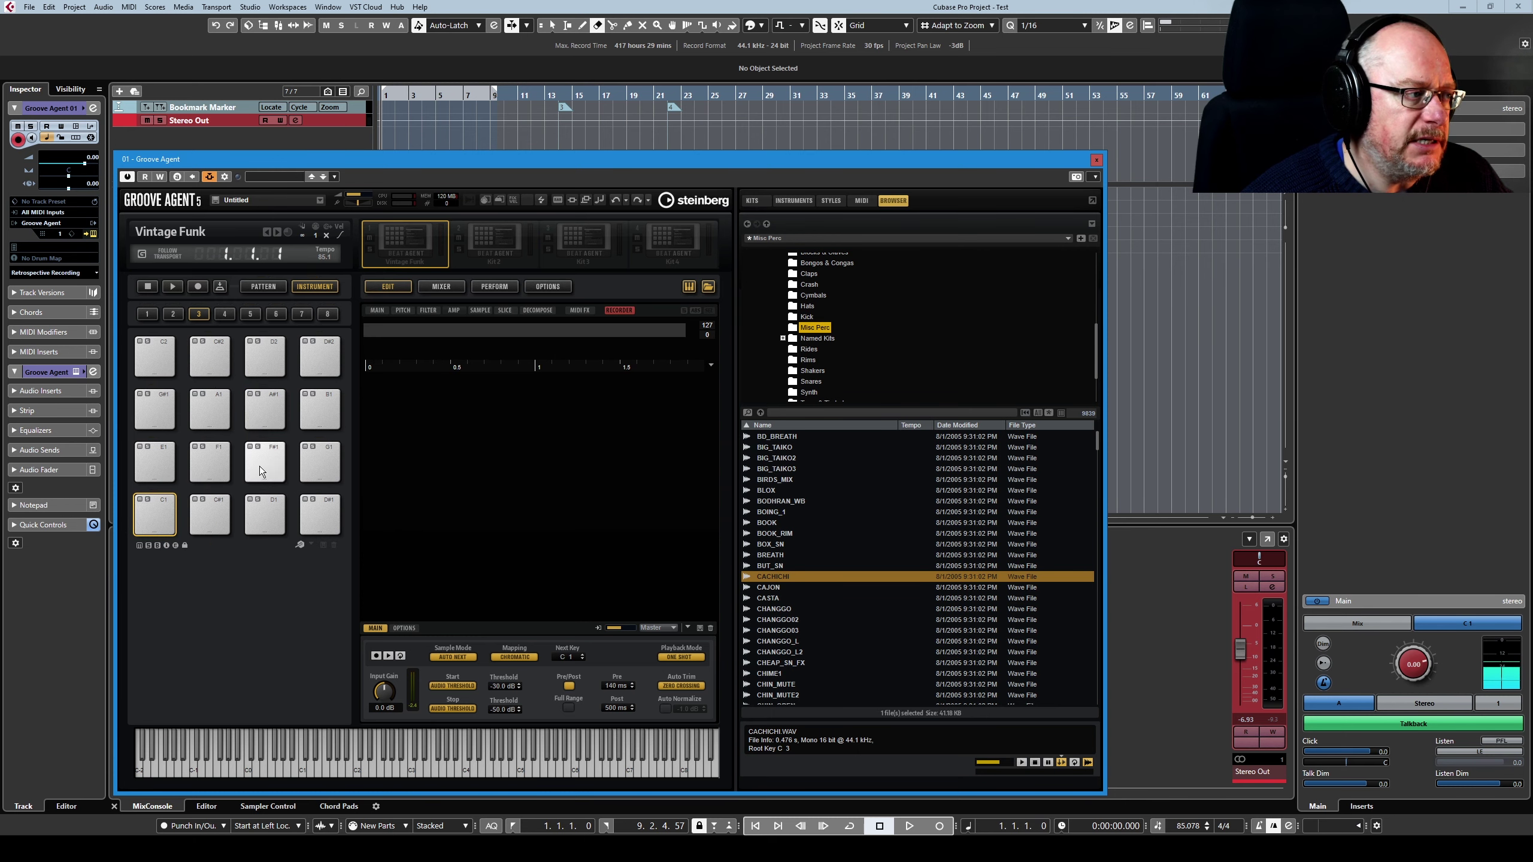
pyautogui.click(458, 686)
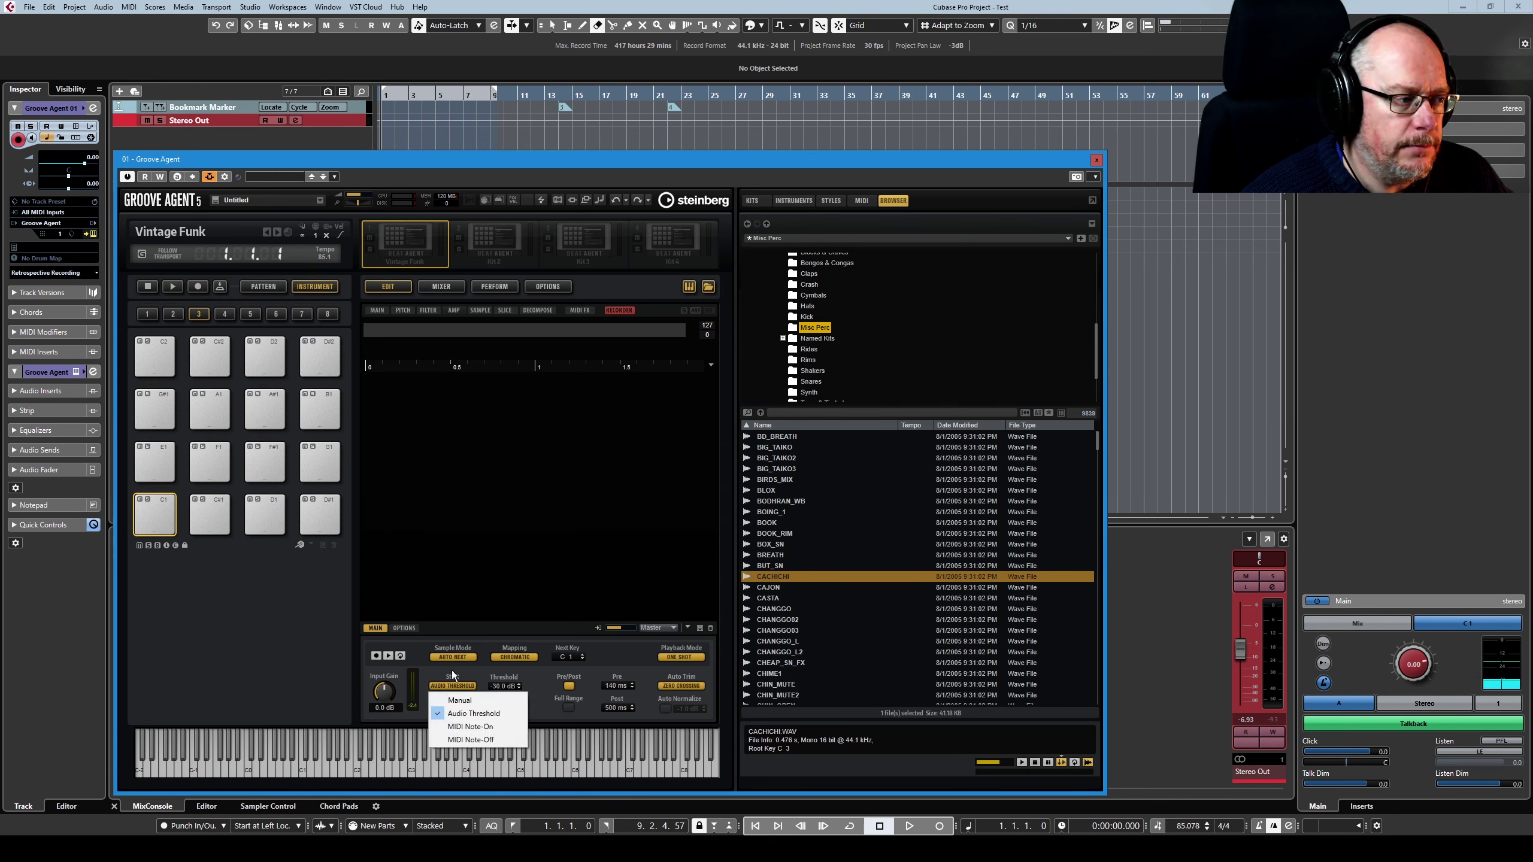
pyautogui.click(470, 729)
pyautogui.click(460, 710)
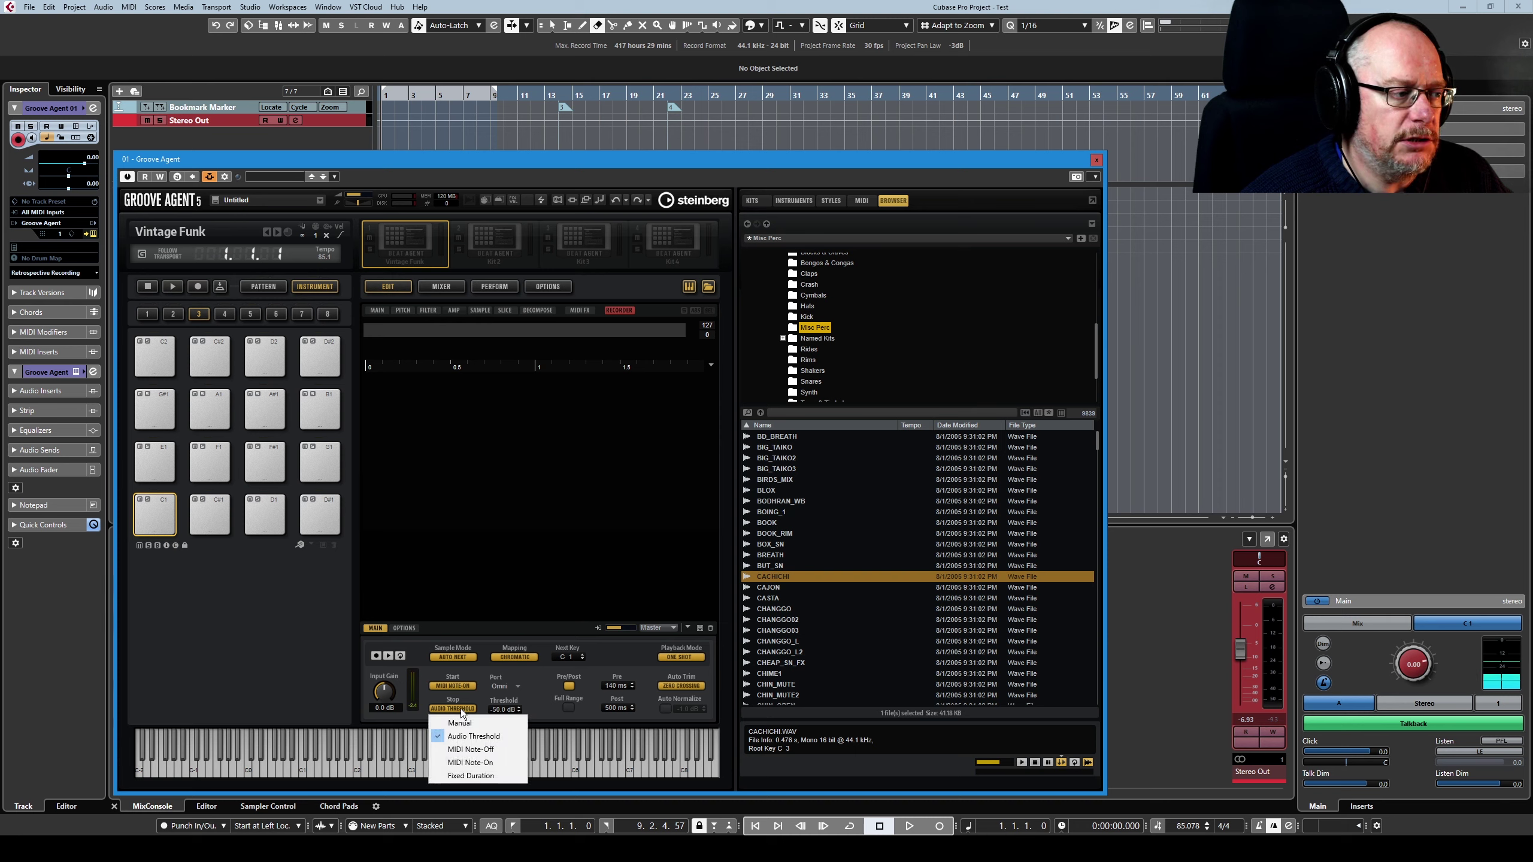
pyautogui.click(470, 751)
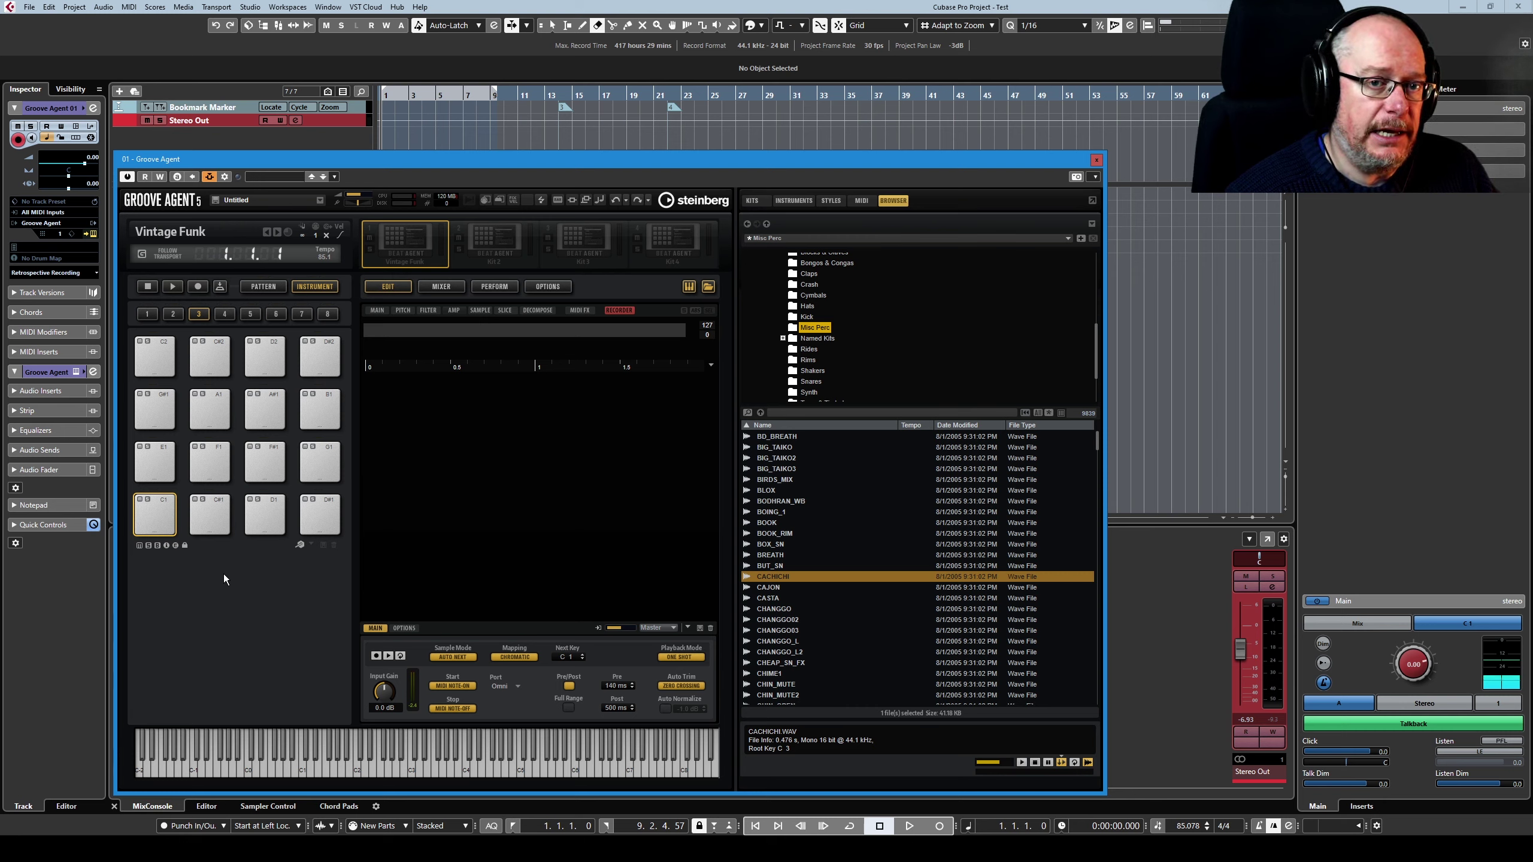
# - Arm the recorder so each incoming MIDI note is recorded onto the next pad in bank 4
pyautogui.click(376, 656)
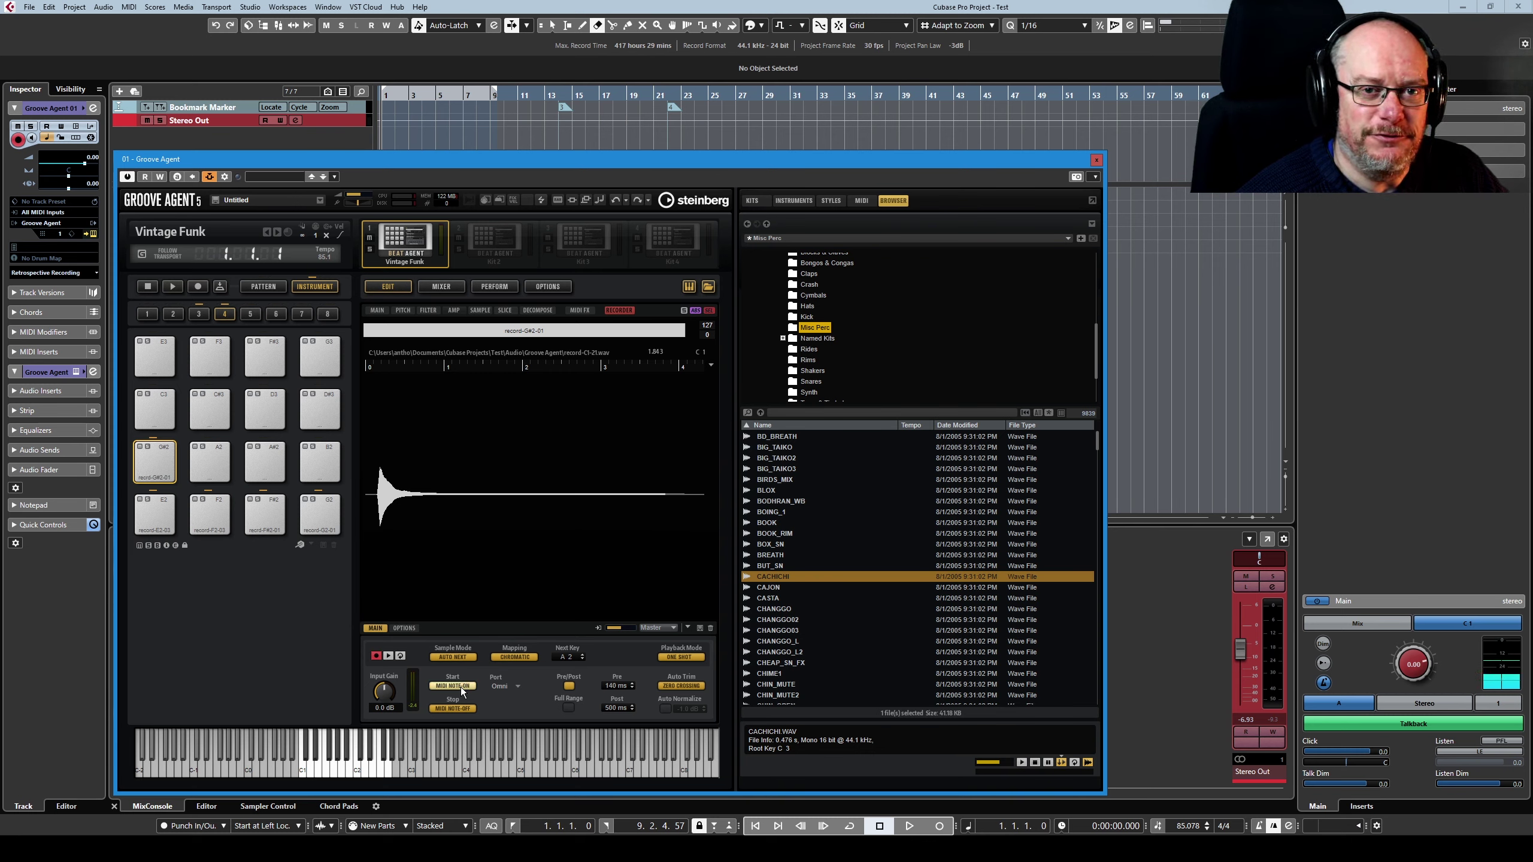
# - Change Auto Trim from Zero Crossing to Silence and select empty pad A2 for the next recording
pyautogui.click(682, 686)
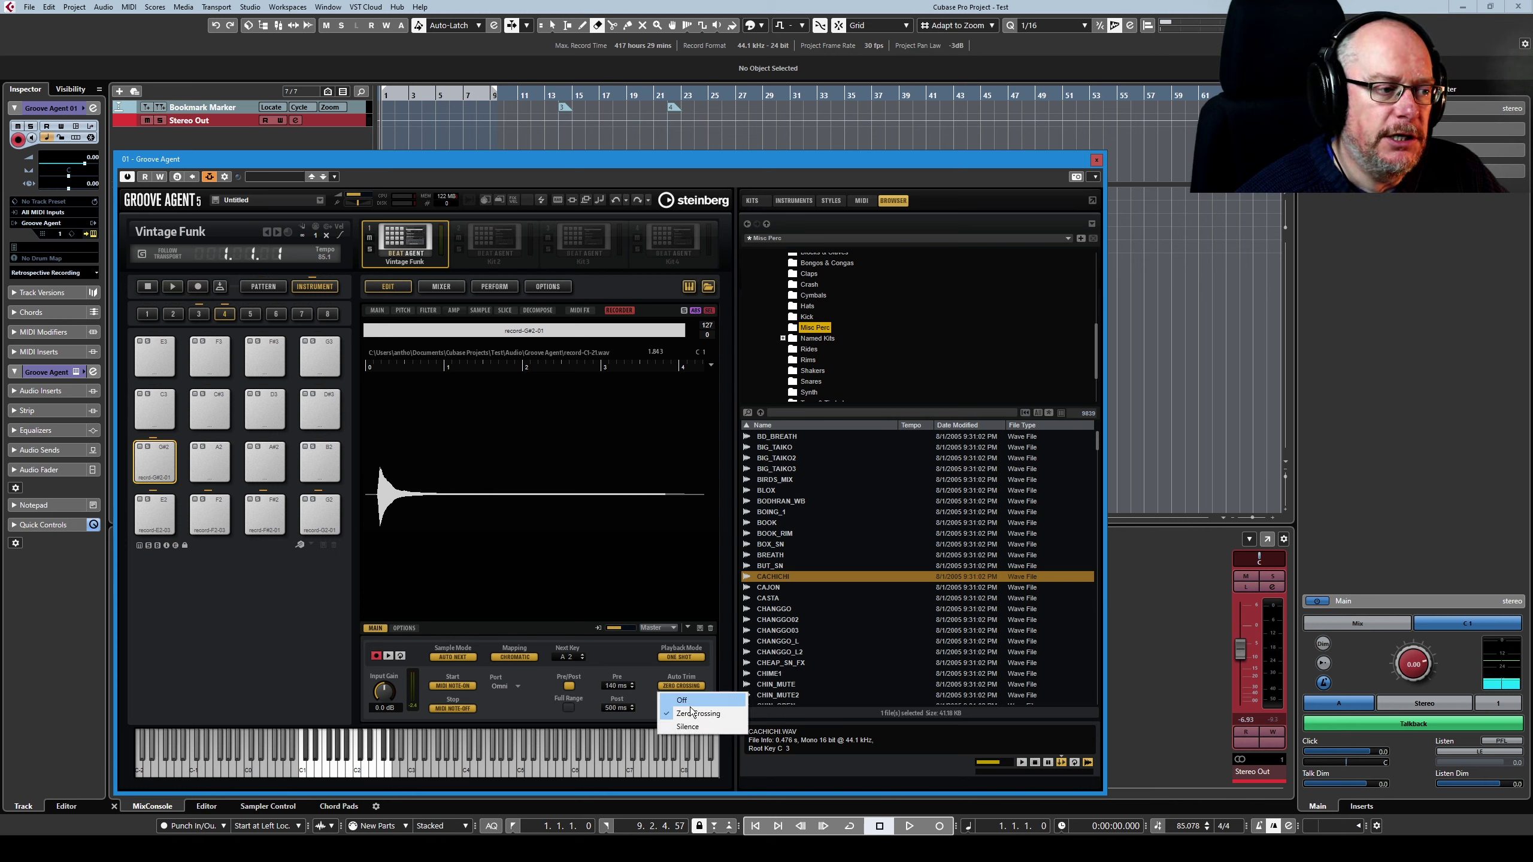
pyautogui.click(689, 726)
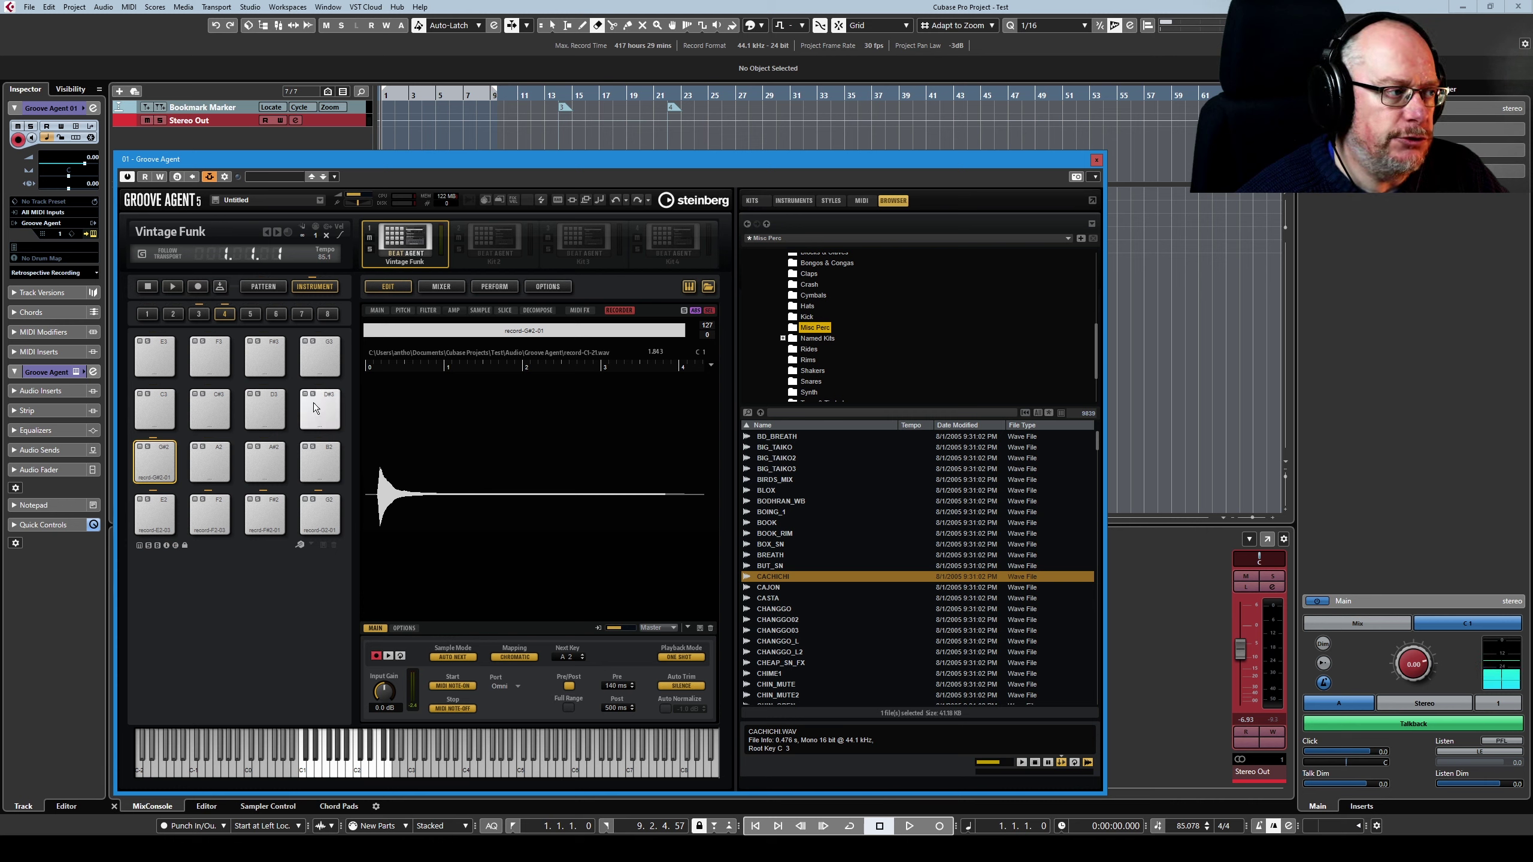
pyautogui.click(216, 470)
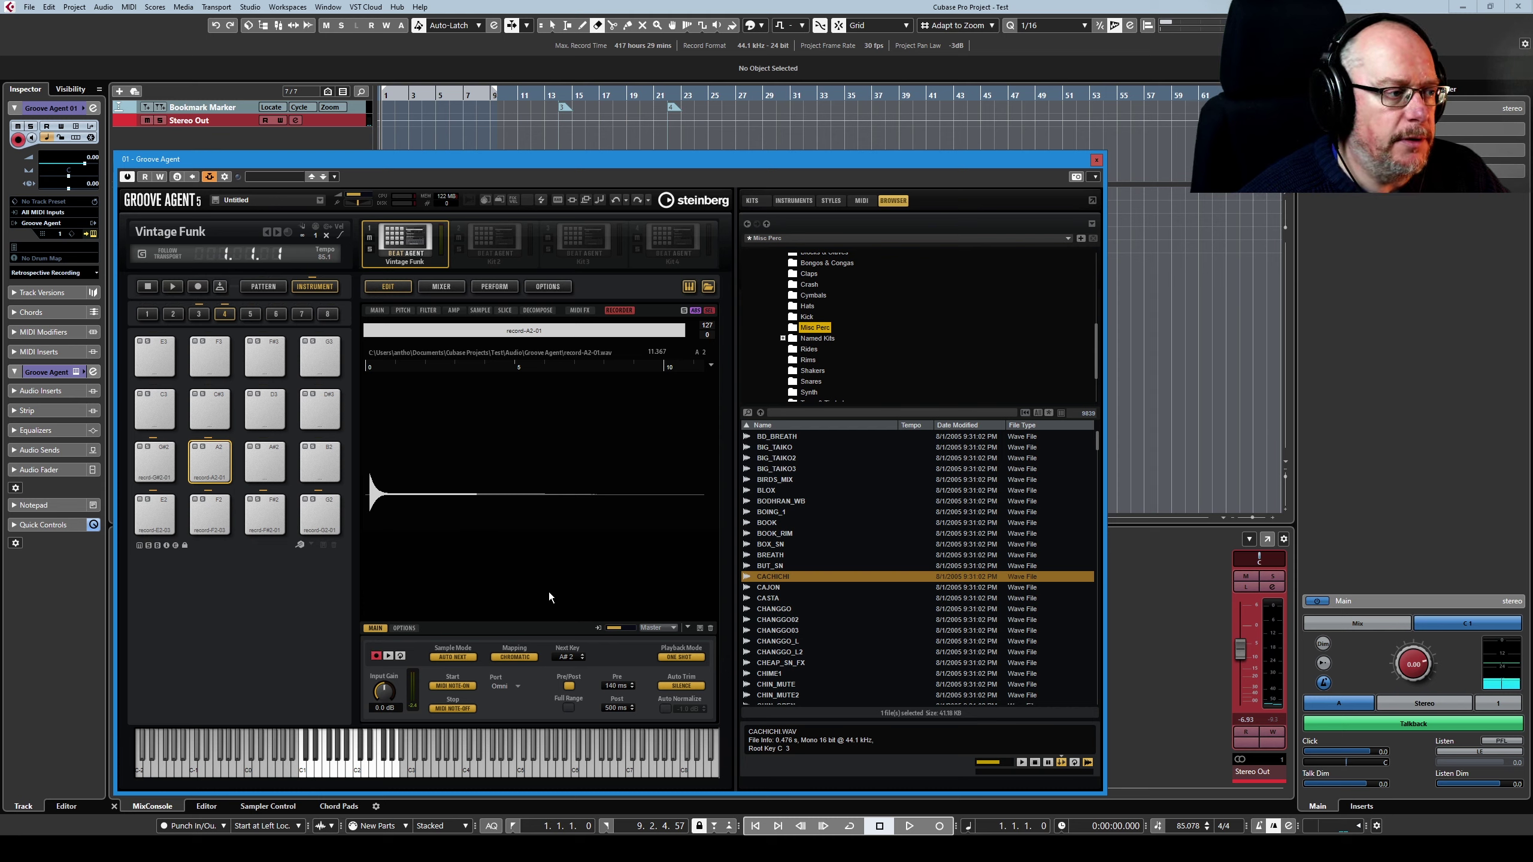
# - Remove all samples from every pad via pad C1 and close the Groove Agent window
pyautogui.click(199, 313)
pyautogui.rightClick(166, 510)
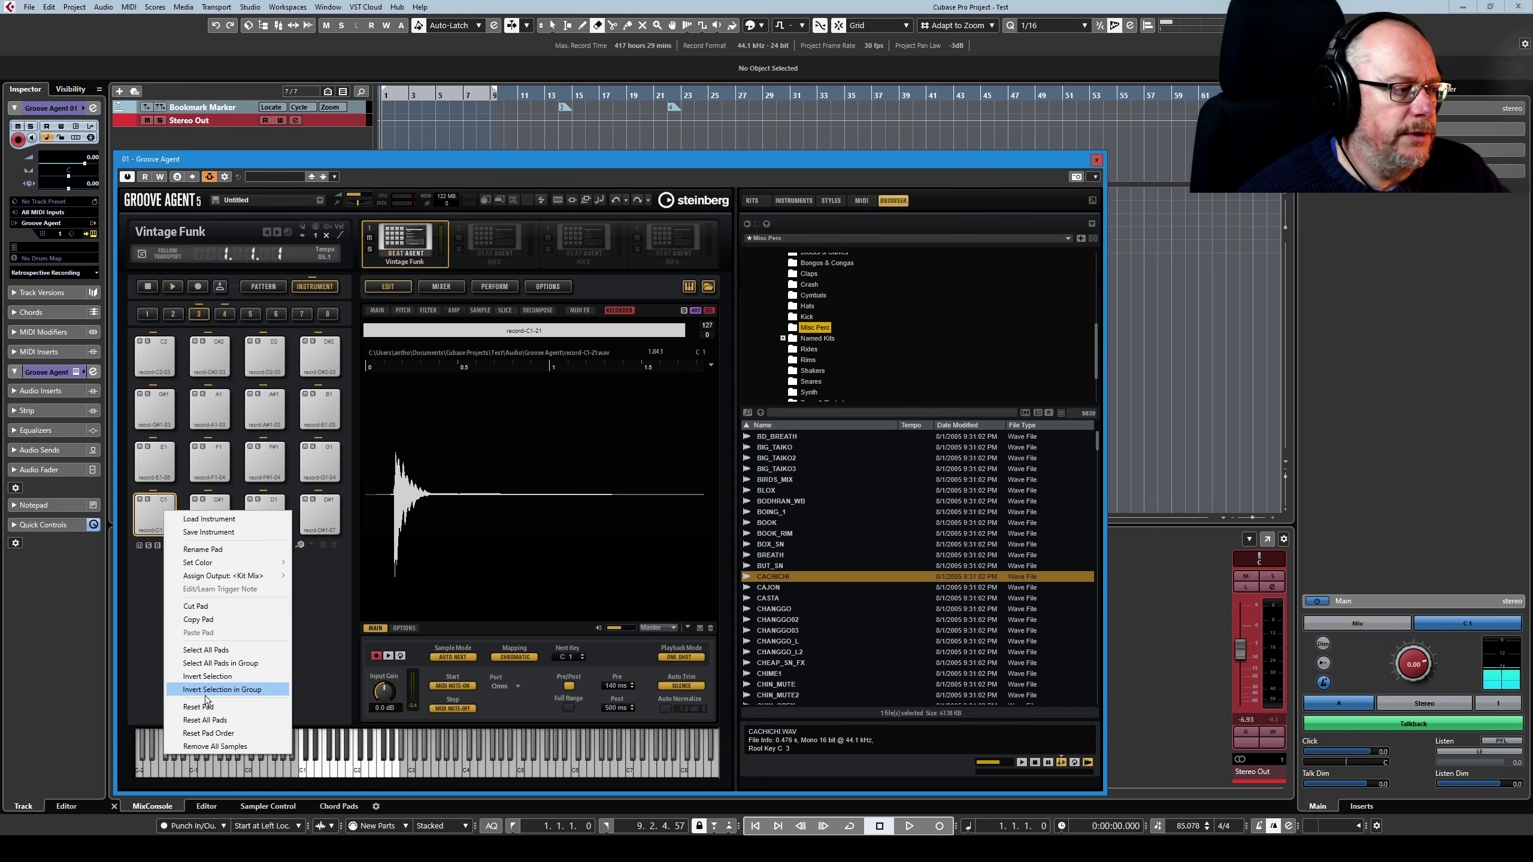
pyautogui.click(206, 721)
pyautogui.hotkey('ctrl', 'w')
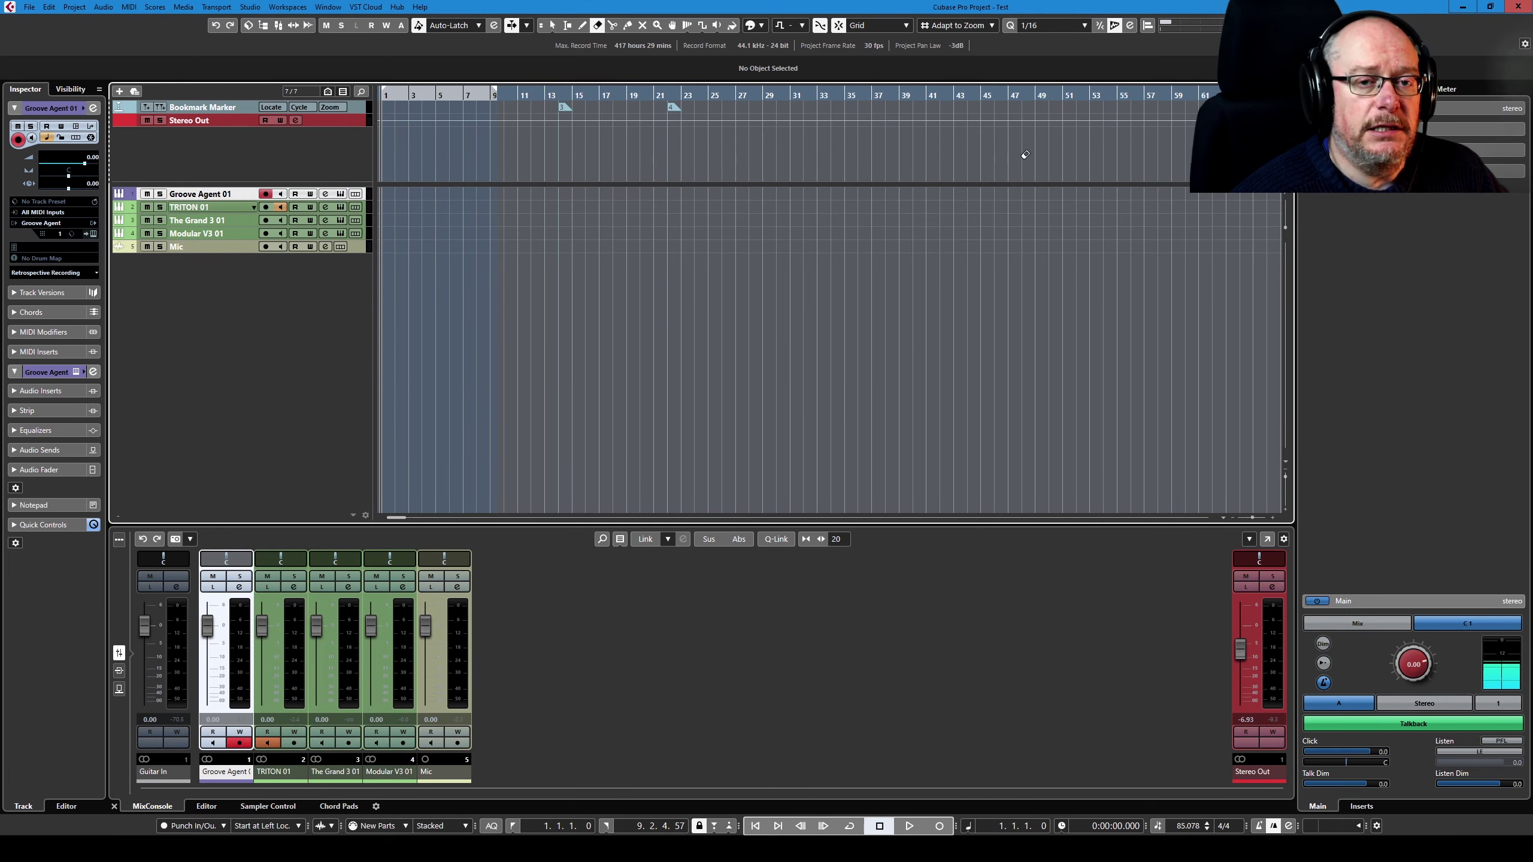
# - Switch monitoring from TRITON 01 to The Grand 3 01 and record-enable the Groove Agent 01 track
pyautogui.click(192, 221)
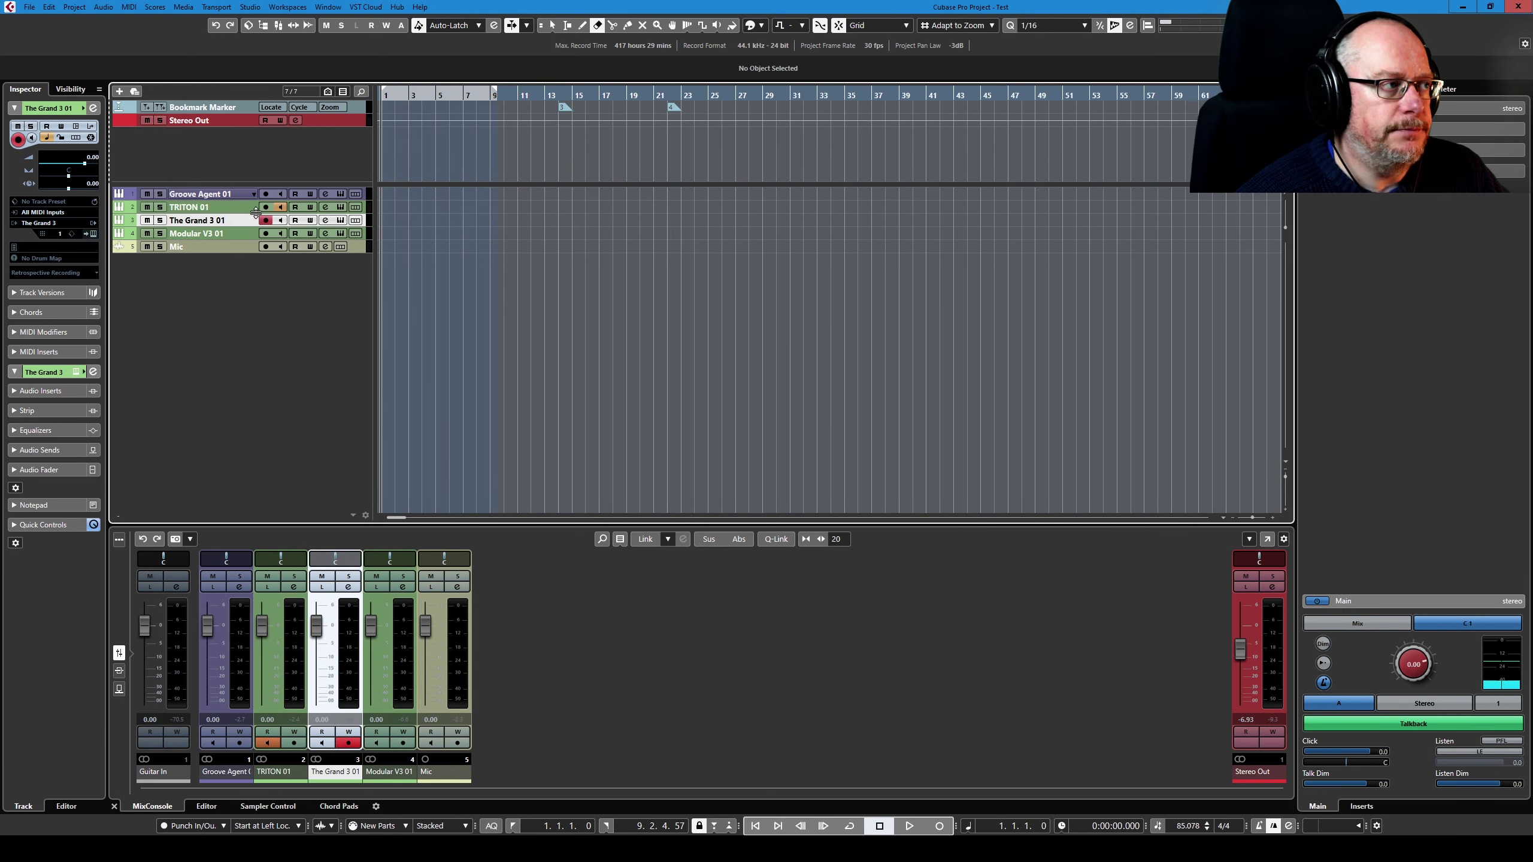
pyautogui.click(281, 207)
pyautogui.click(281, 221)
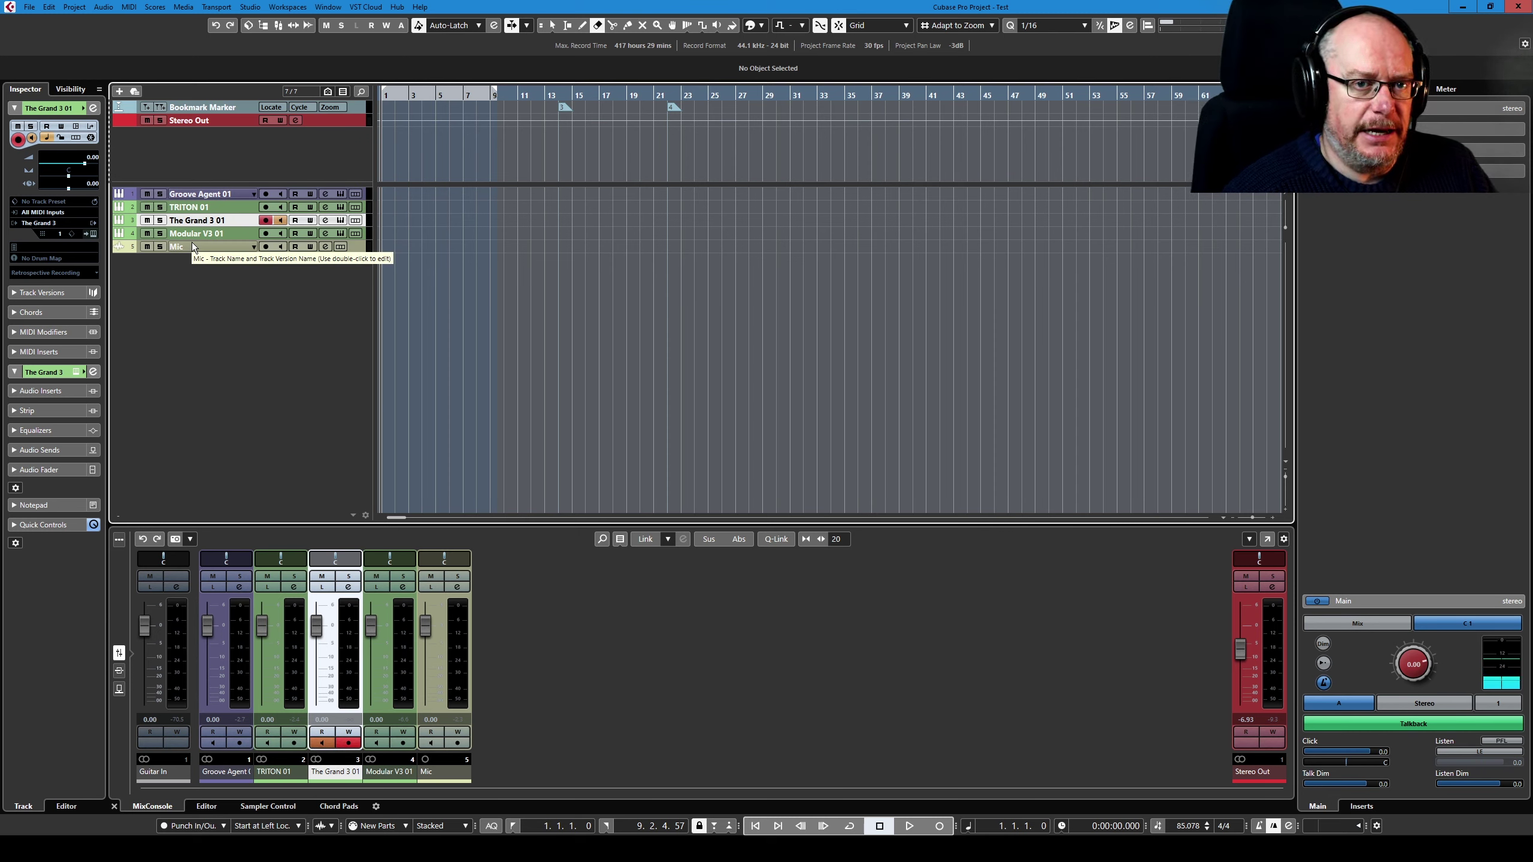
pyautogui.click(218, 193)
# - Add The Grand 3 01 as Groove Agent's side-chain source and set the recorder's Mapping to Fixed
pyautogui.click(341, 194)
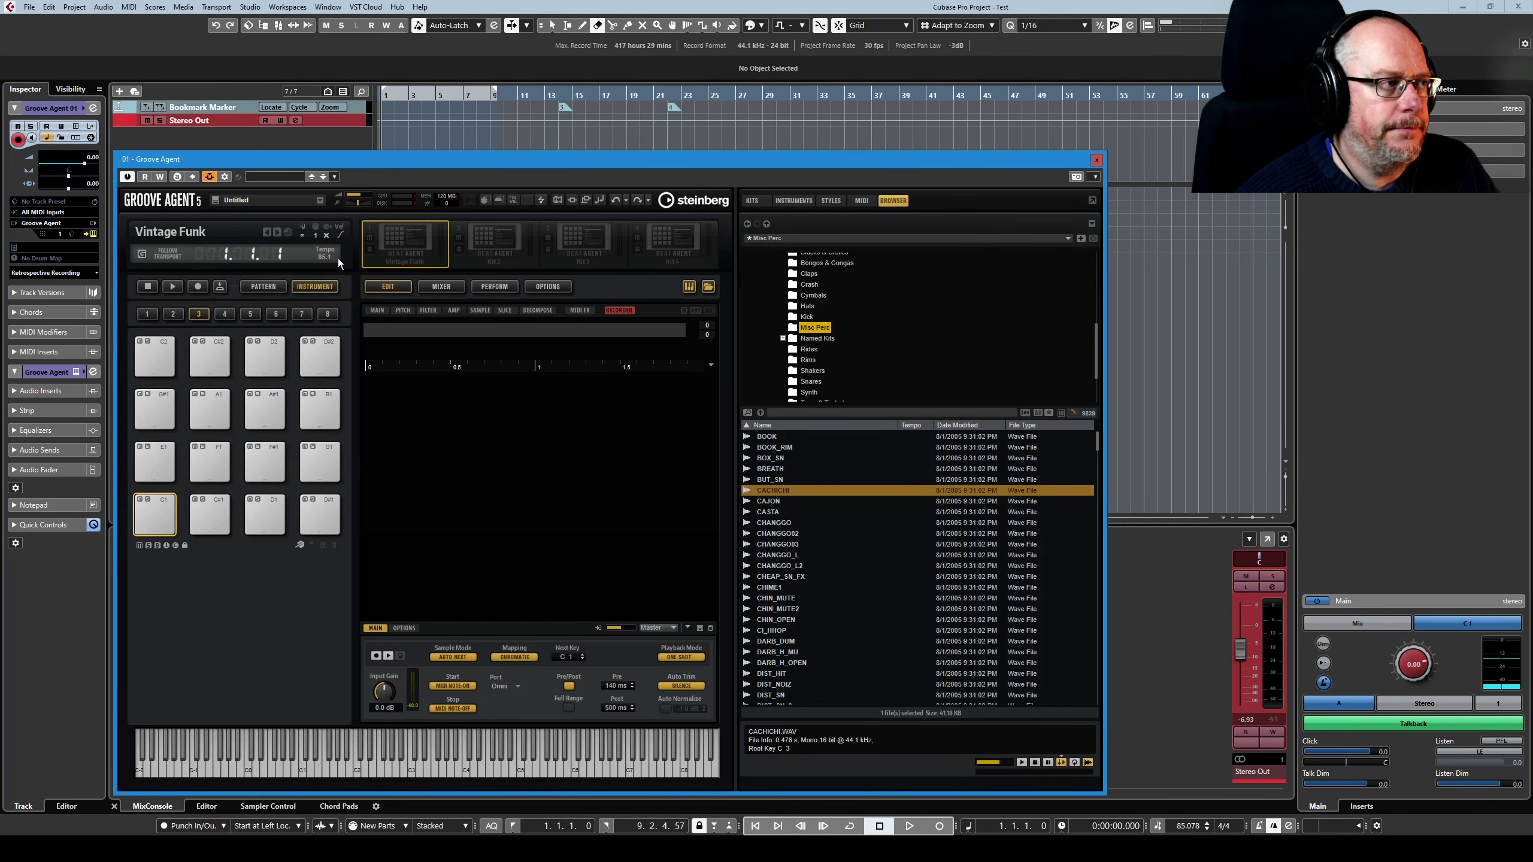
pyautogui.click(227, 177)
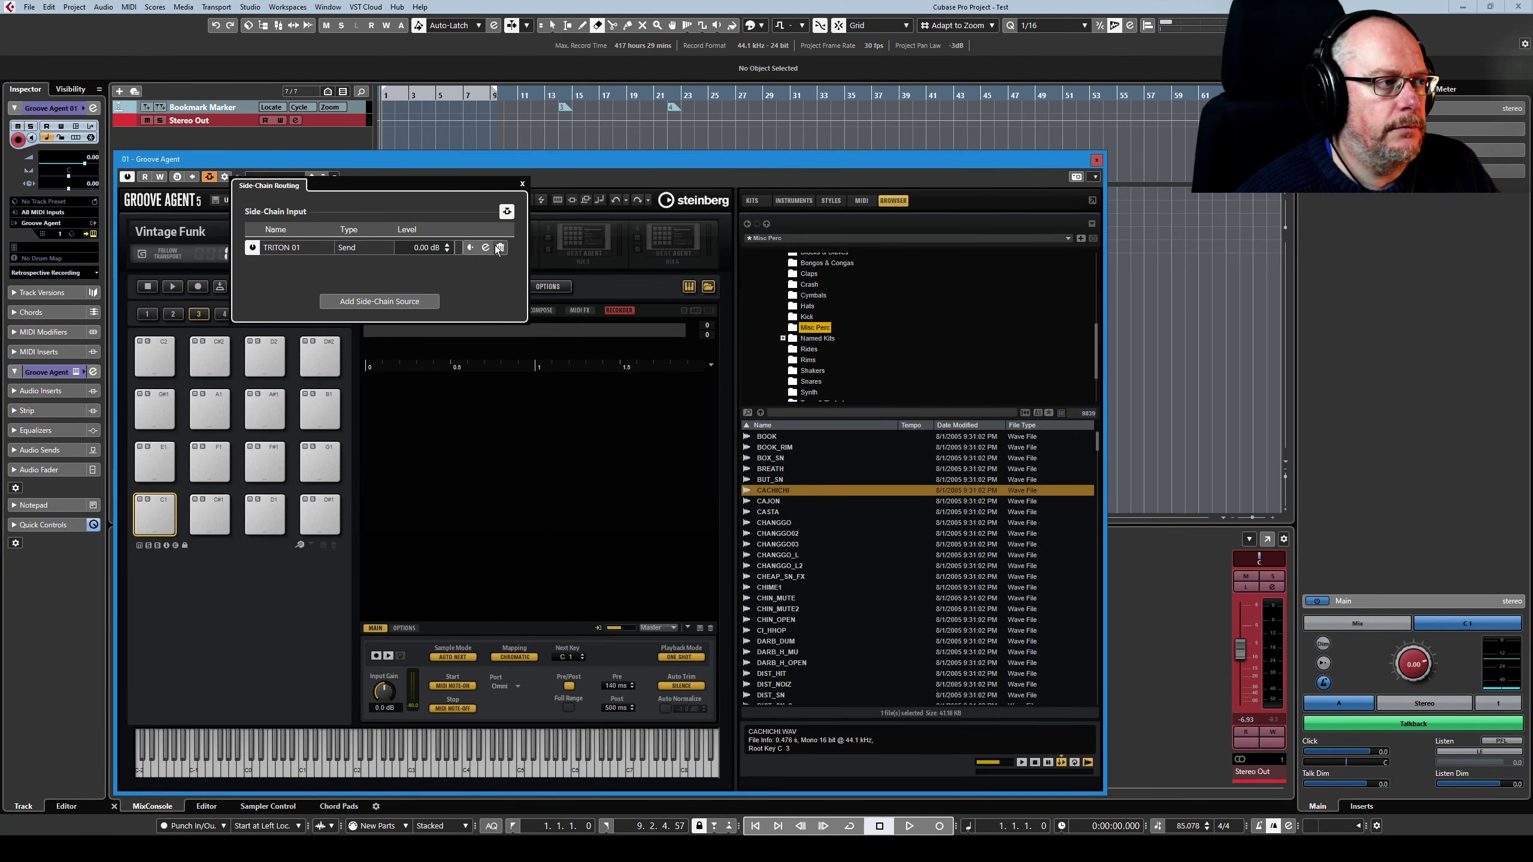
pyautogui.click(374, 302)
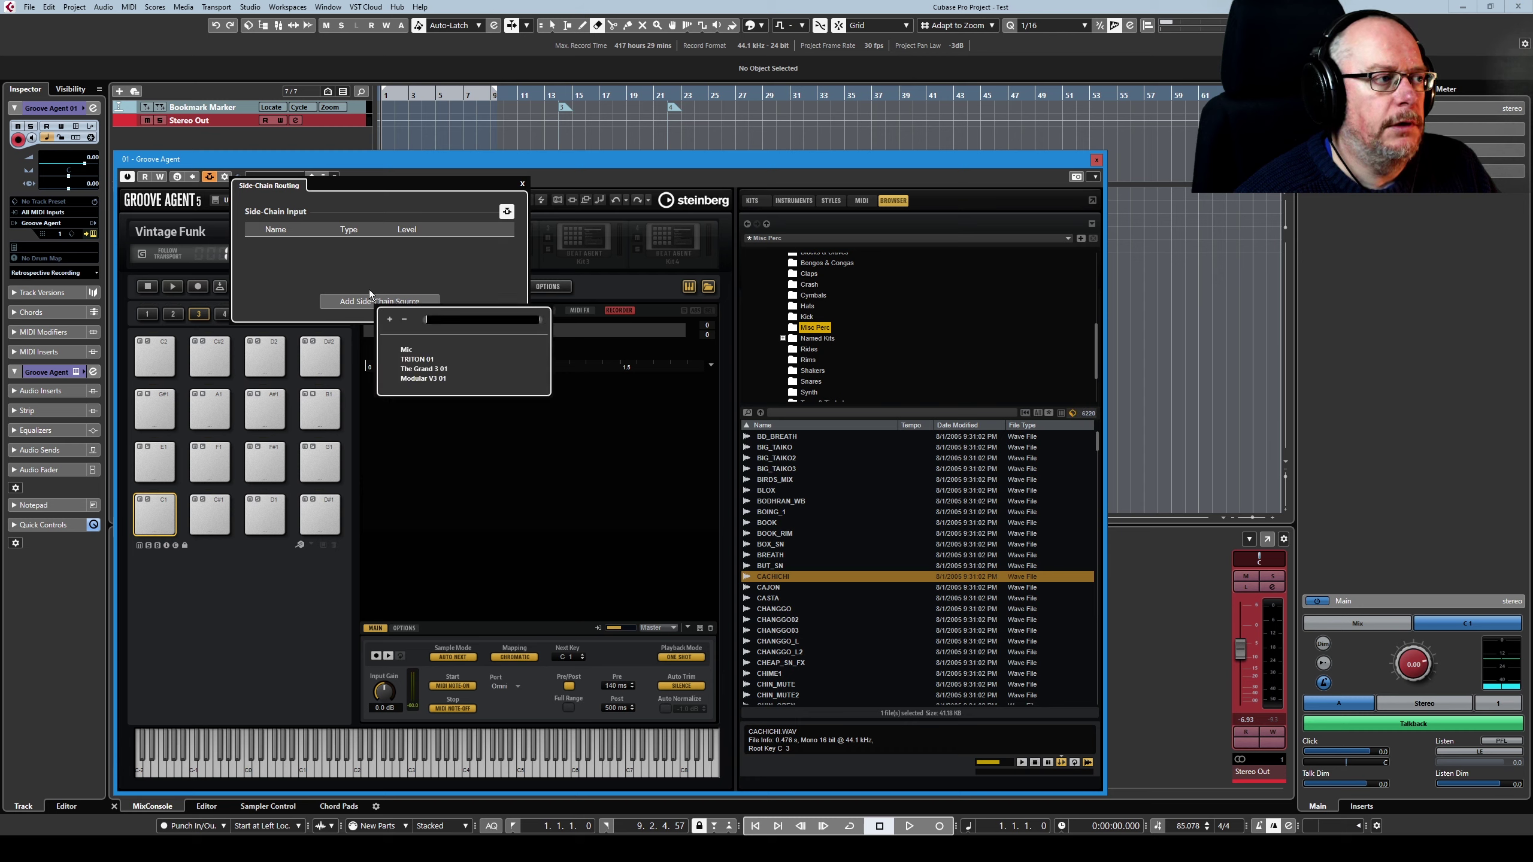
pyautogui.click(417, 371)
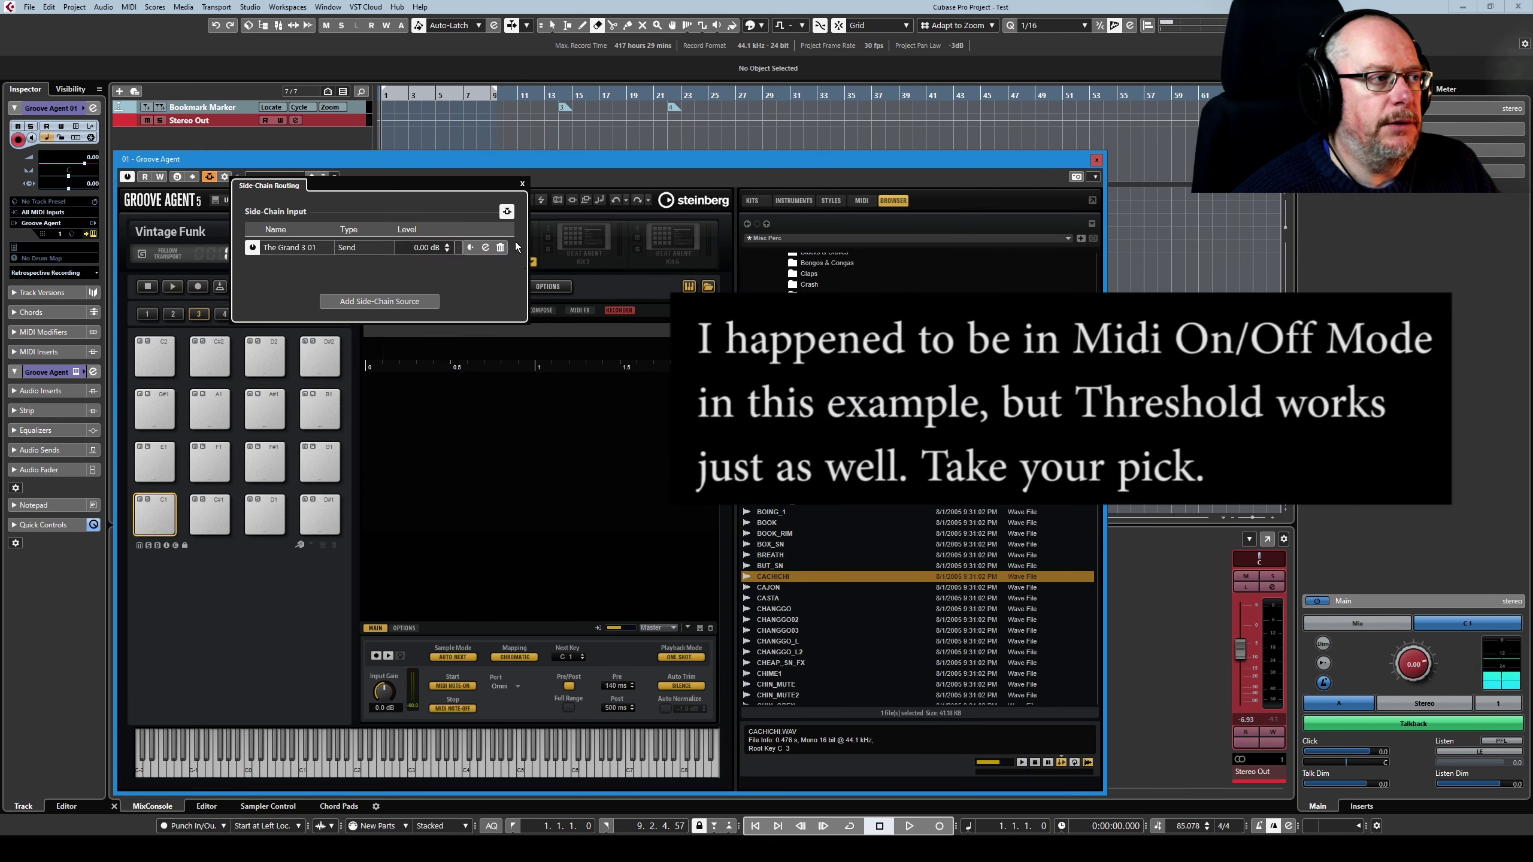
pyautogui.click(522, 184)
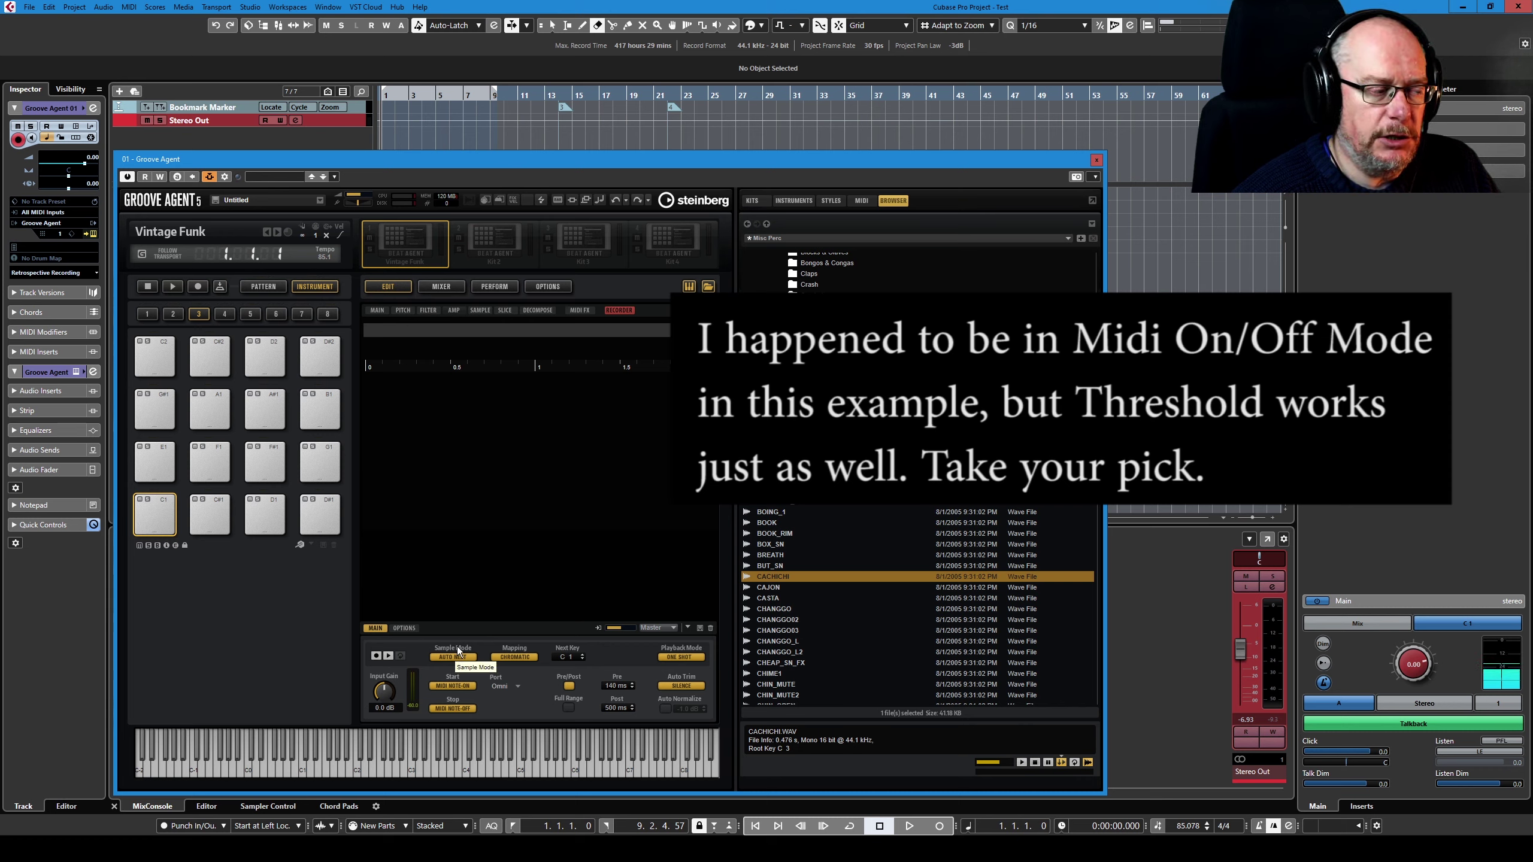
pyautogui.click(514, 657)
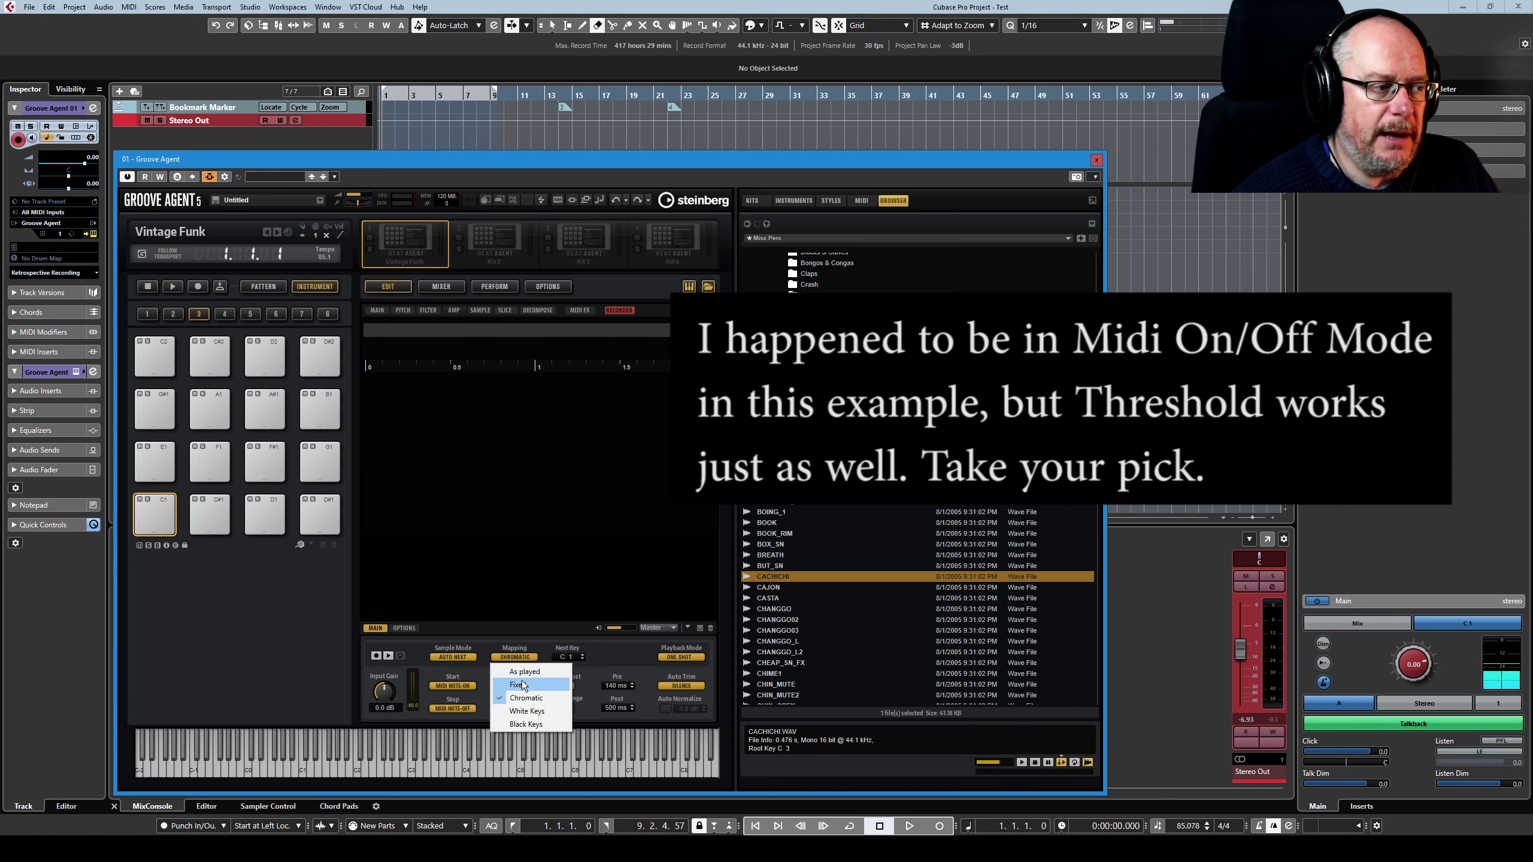
pyautogui.click(520, 685)
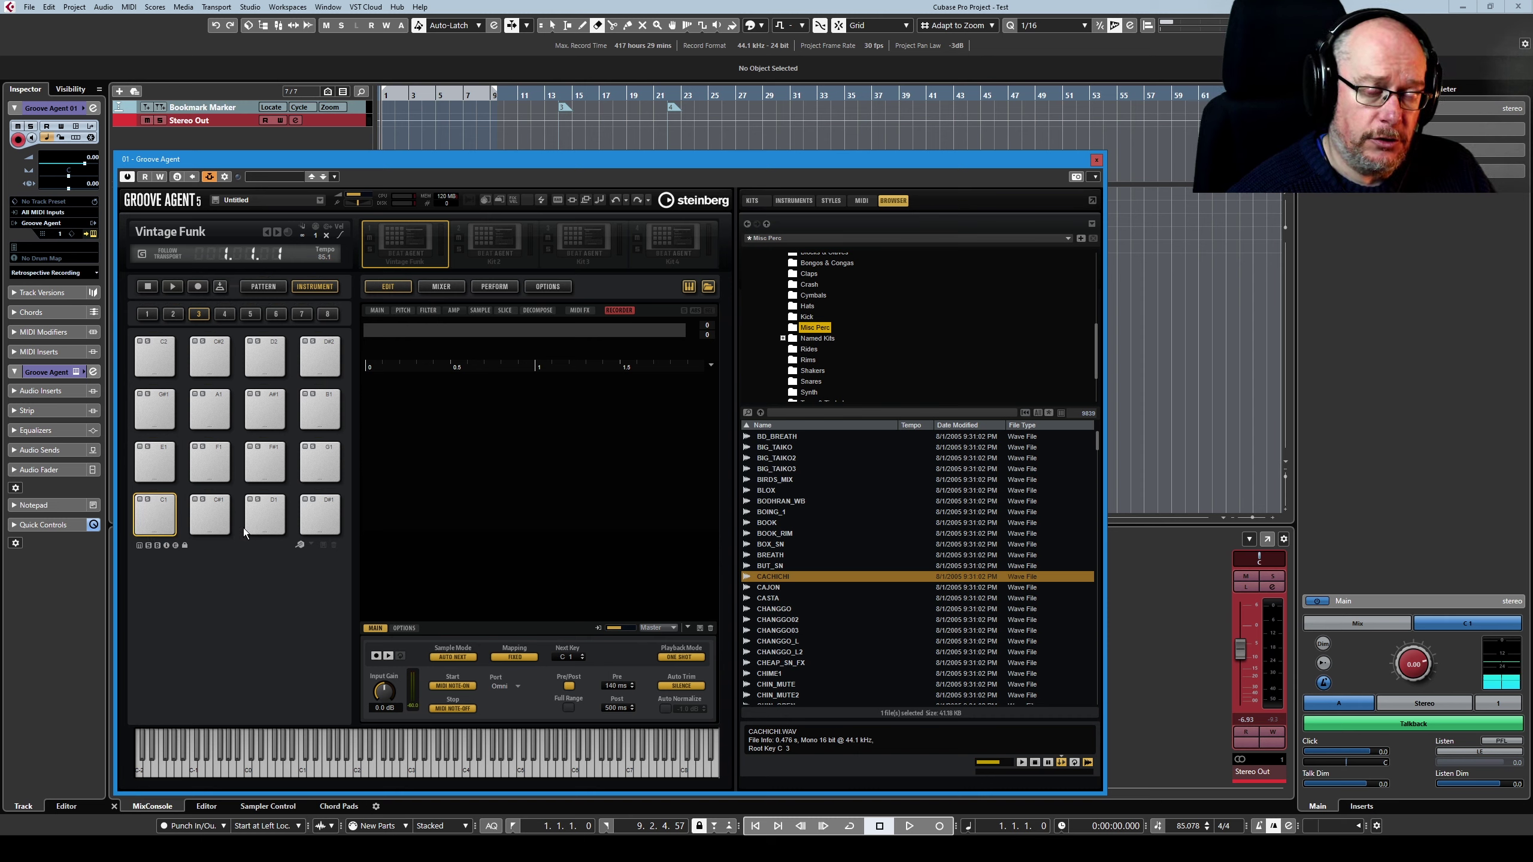
# - Keep the recorder input on Omni and arm recording to capture piano takes onto pads C1 and C#1
pyautogui.click(506, 686)
pyautogui.click(519, 700)
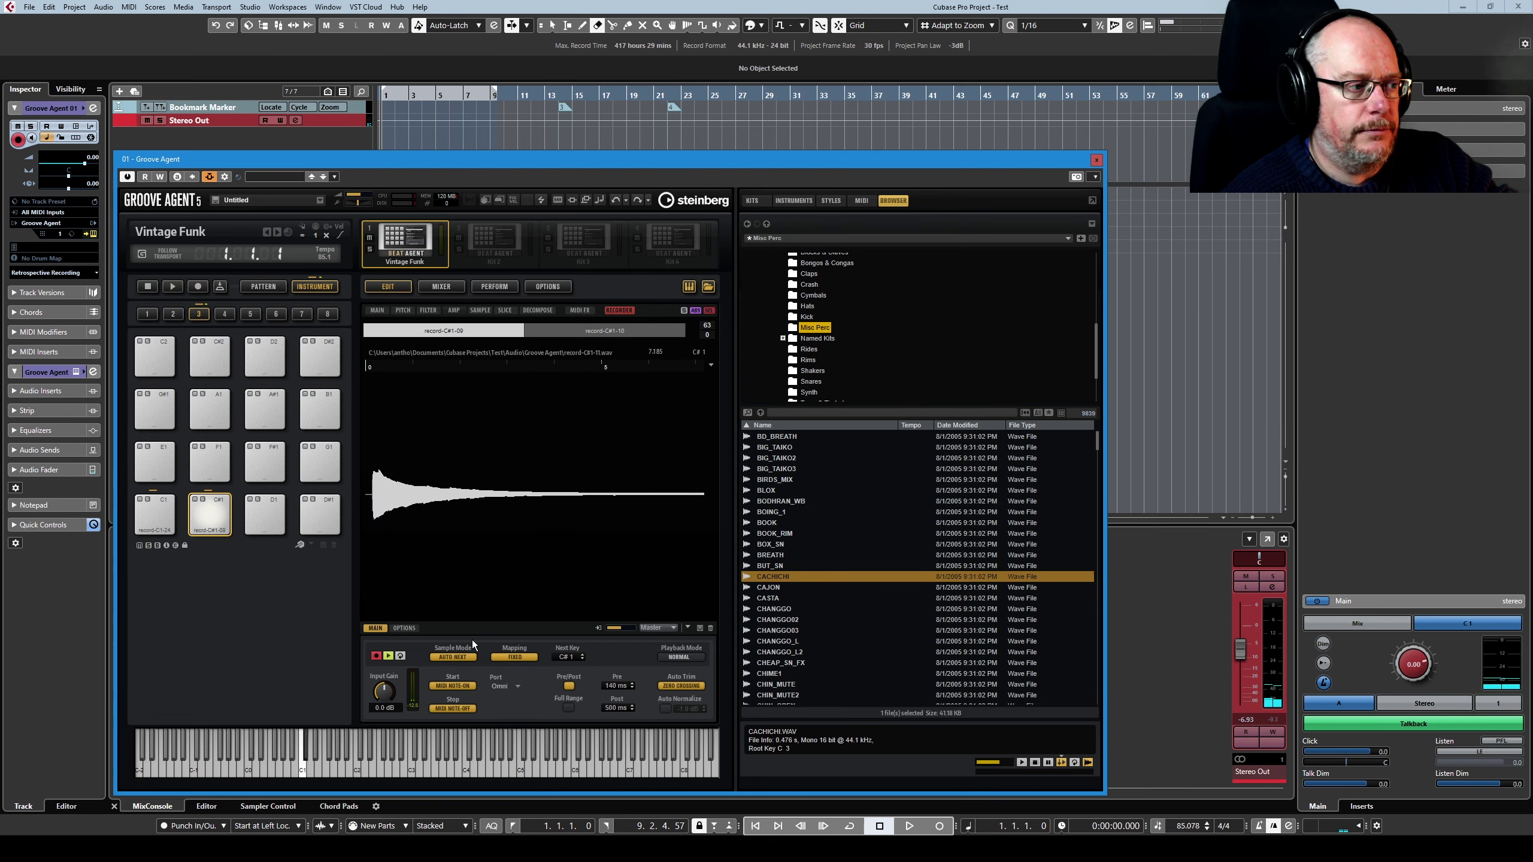
# - Stop recording, select pad C1, and audition its takes record-C1-24 through record-C1-27
pyautogui.click(376, 656)
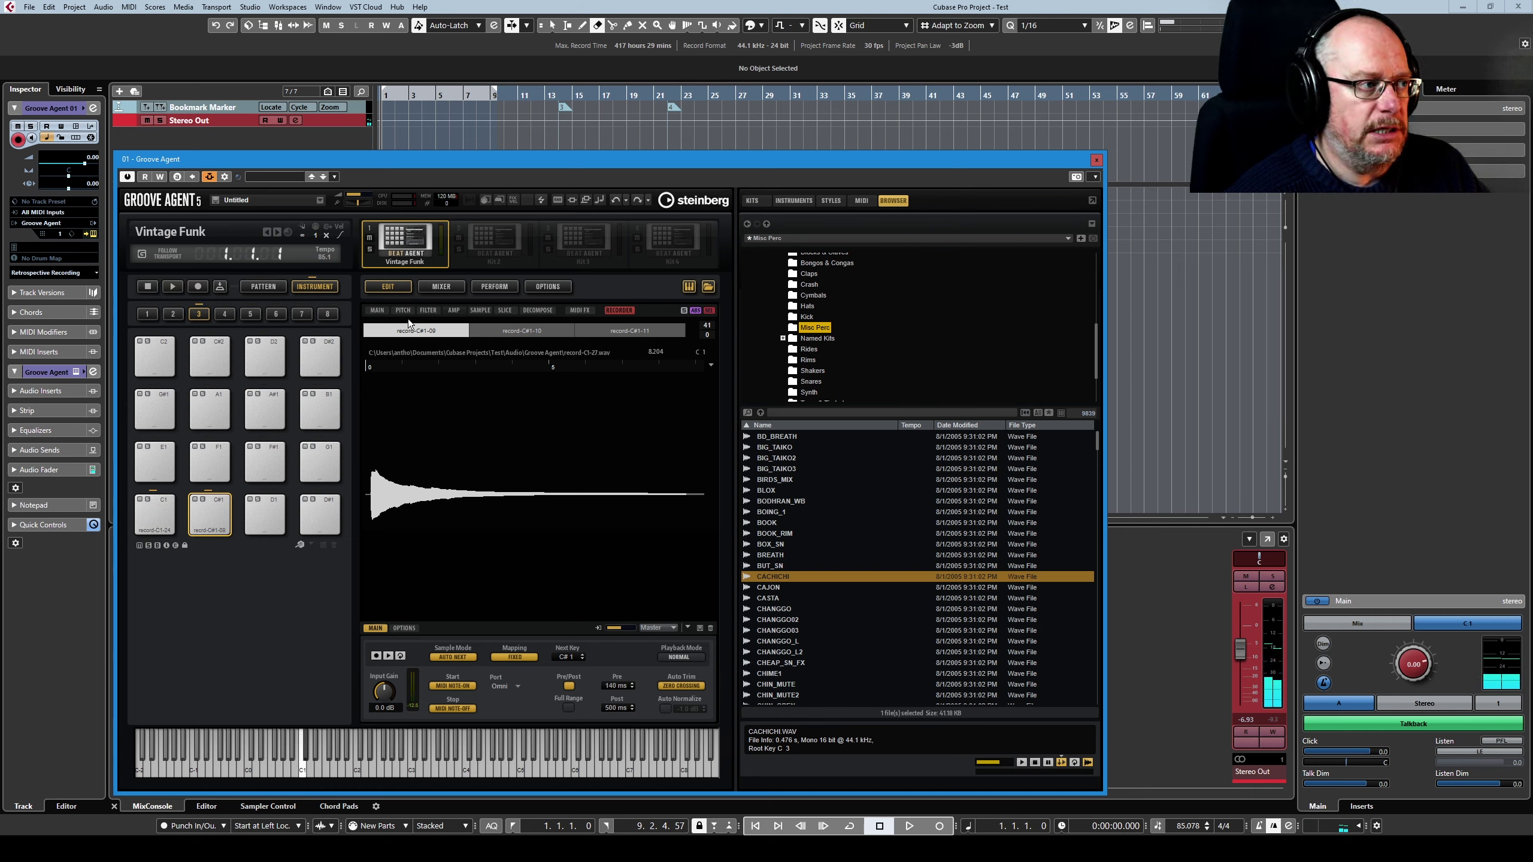
pyautogui.click(140, 523)
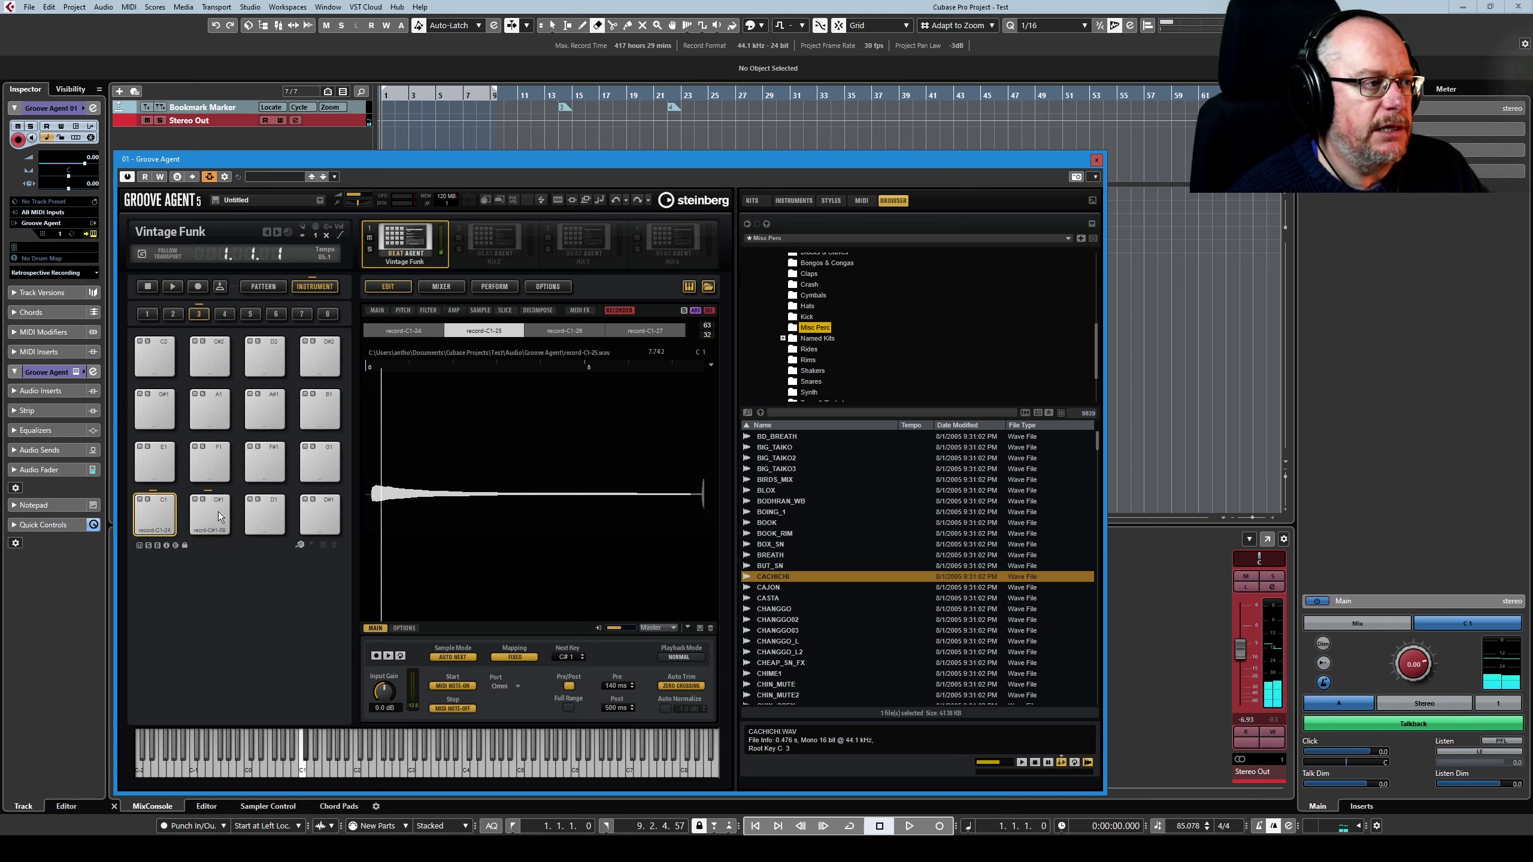
pyautogui.click(491, 334)
pyautogui.click(564, 331)
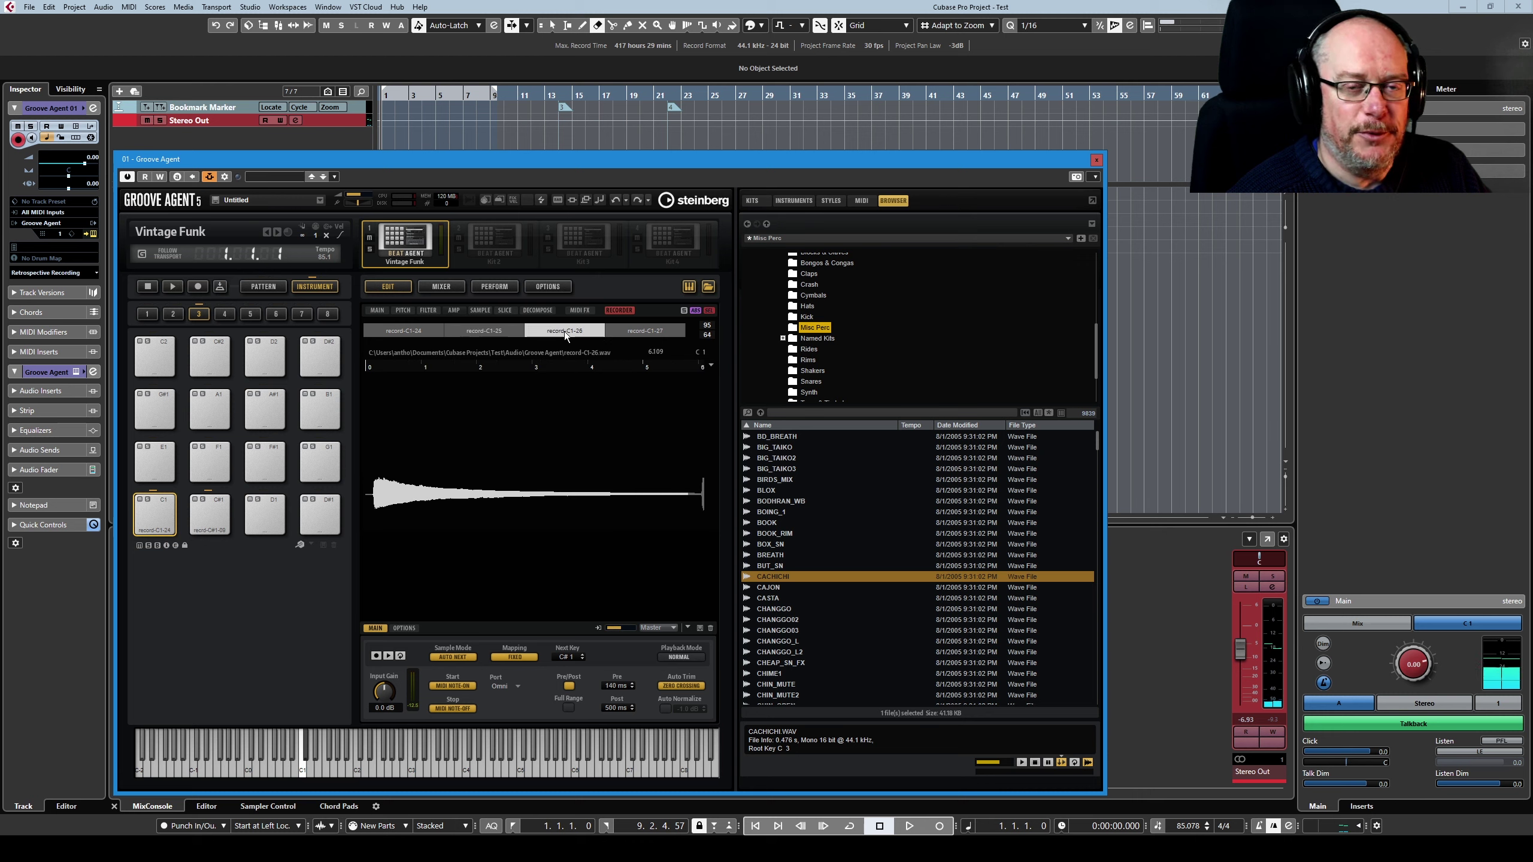
pyautogui.click(448, 332)
pyautogui.click(401, 332)
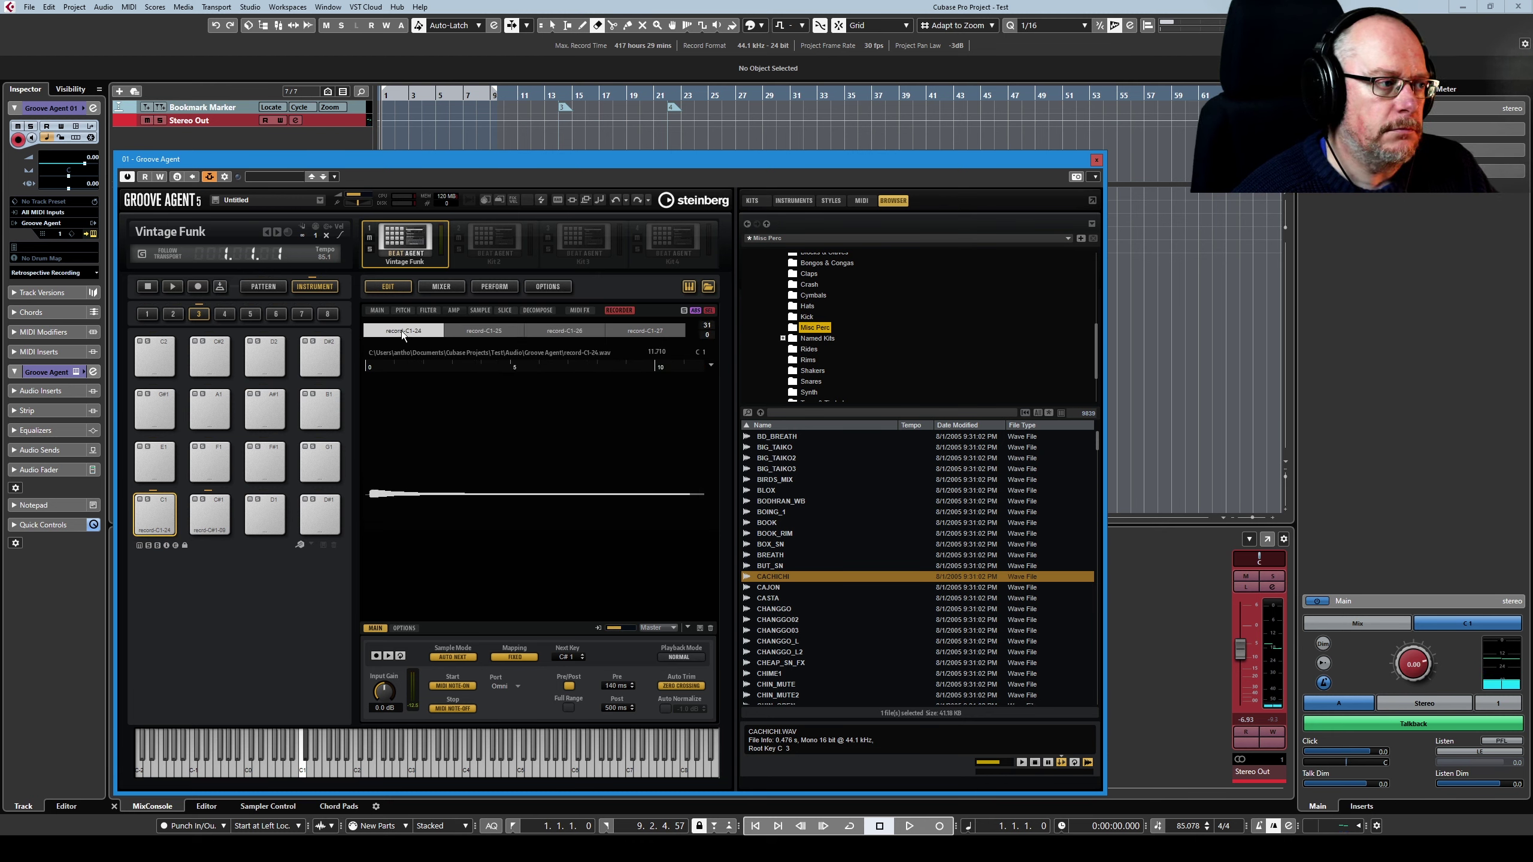
pyautogui.click(517, 334)
pyautogui.click(562, 331)
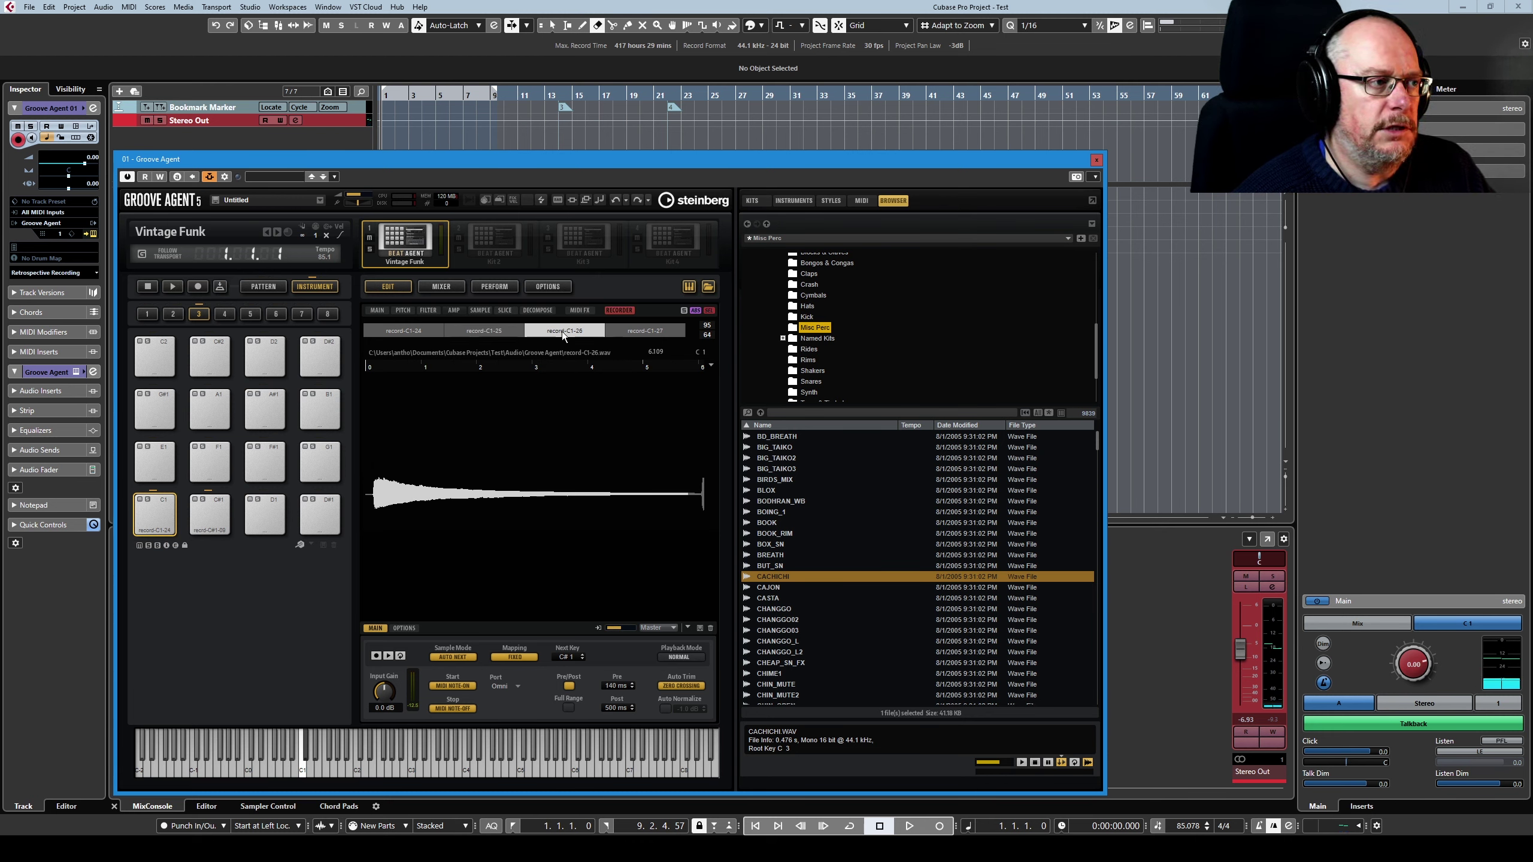
pyautogui.click(640, 330)
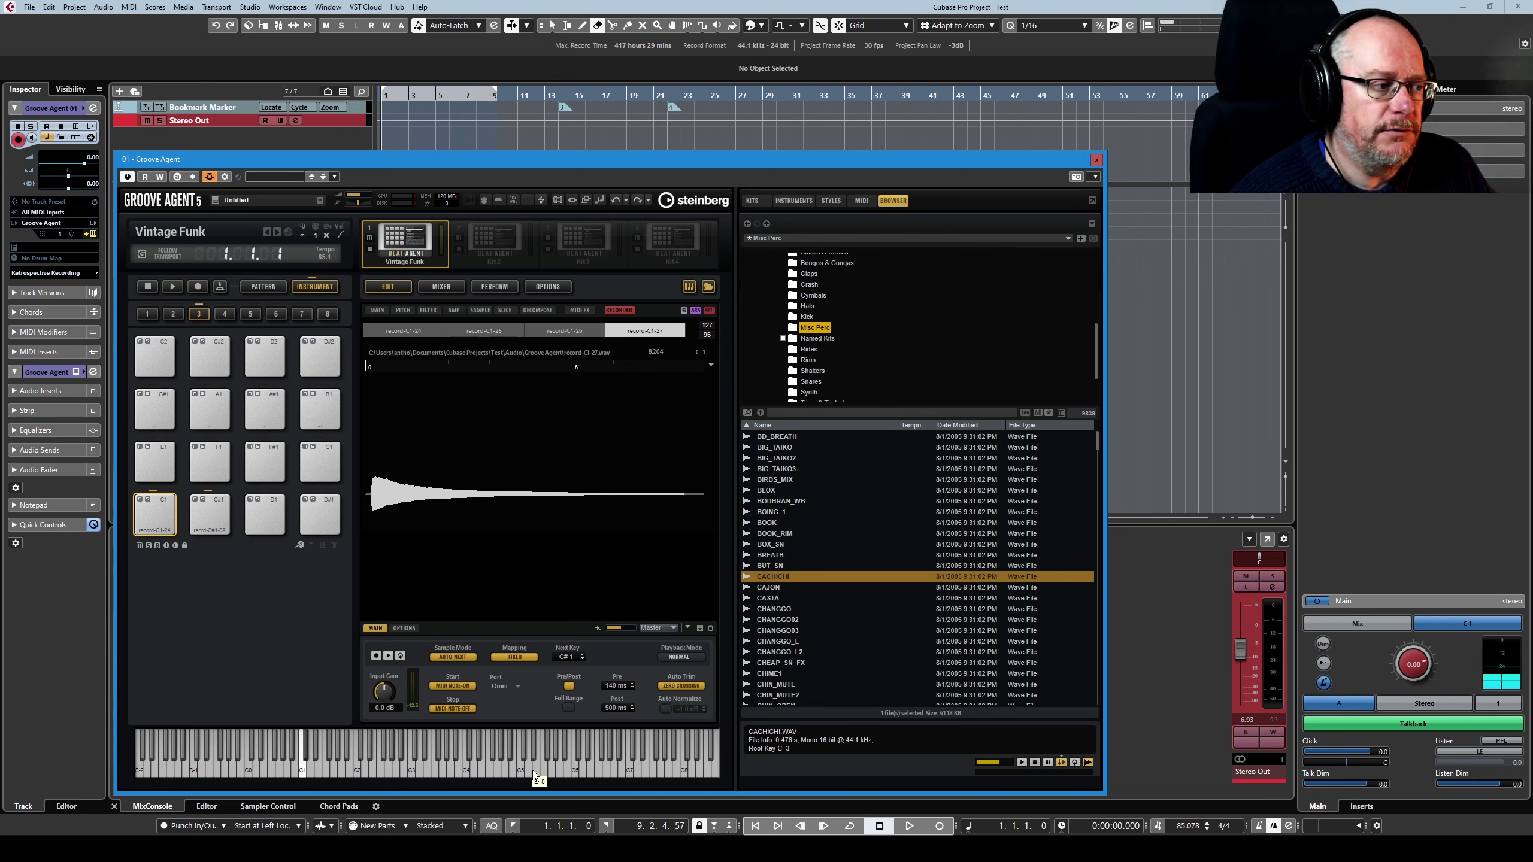
# - Switch the recorder's Start and Stop triggers from MIDI notes to Audio Threshold
pyautogui.click(449, 687)
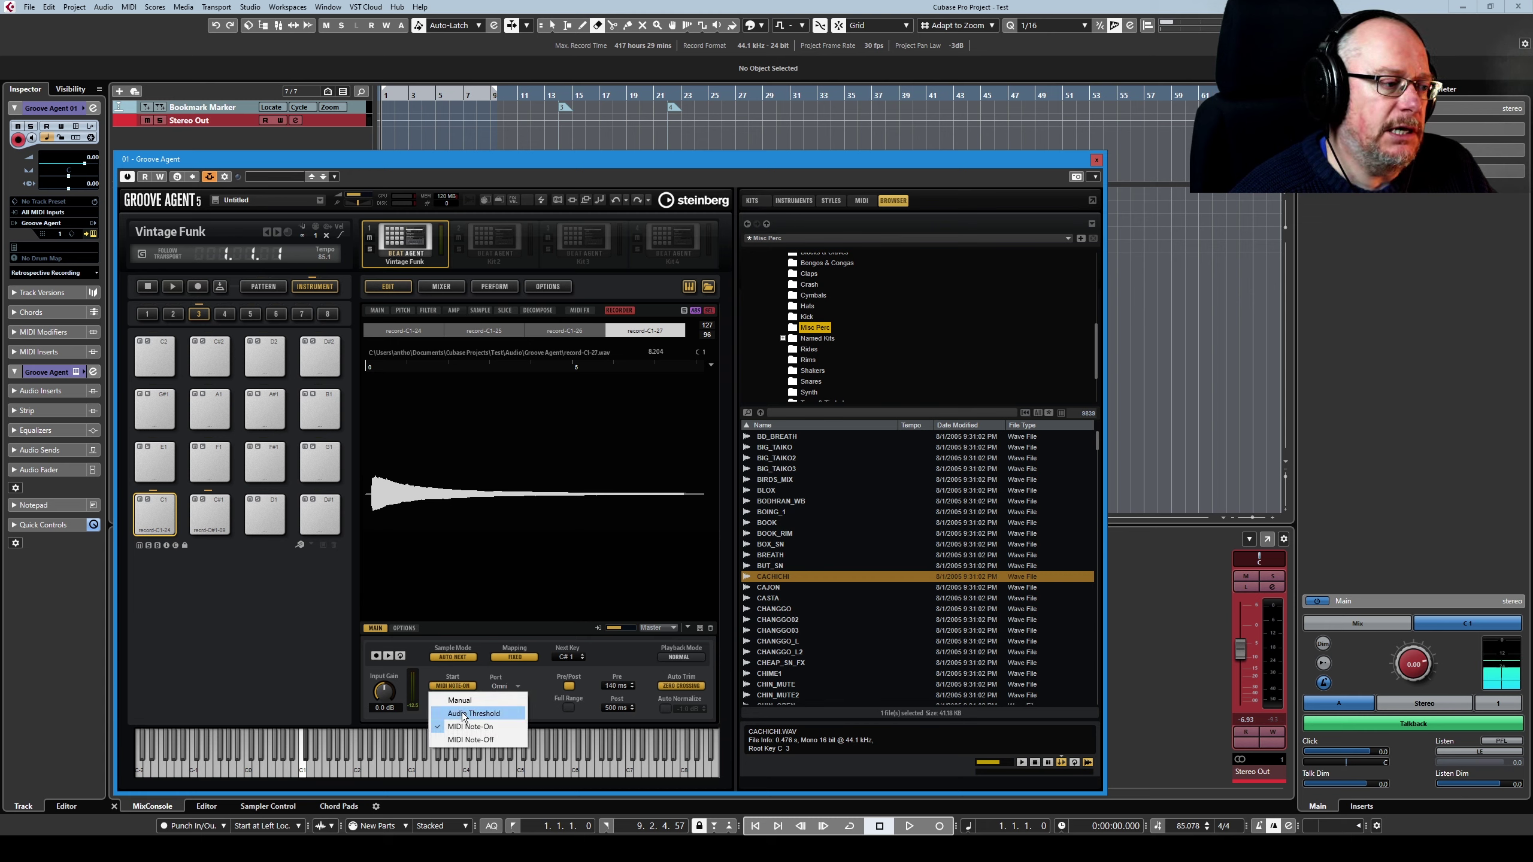
pyautogui.click(460, 711)
pyautogui.click(454, 709)
pyautogui.click(459, 736)
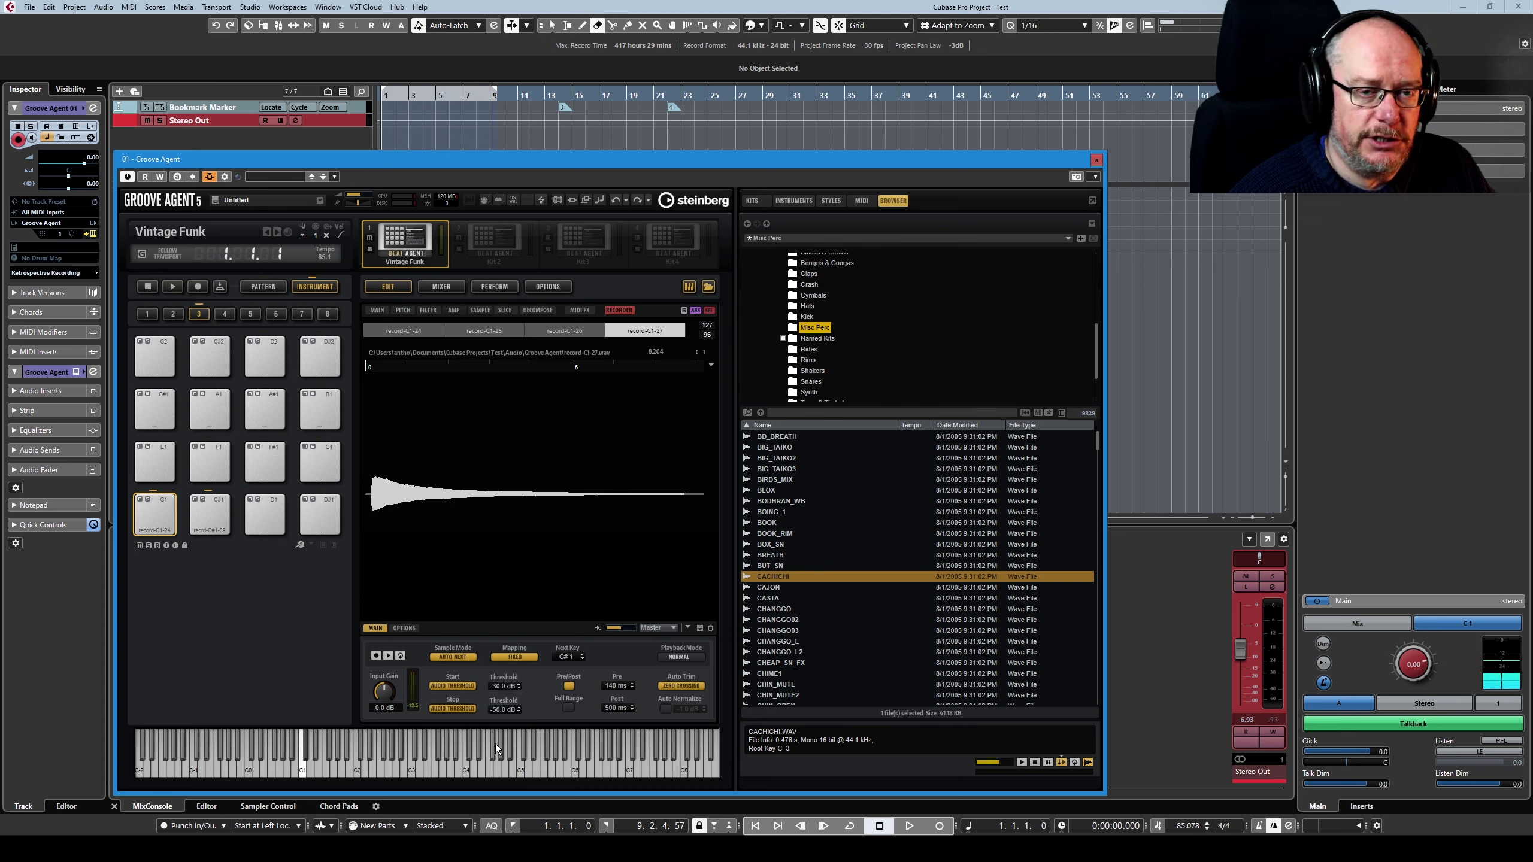